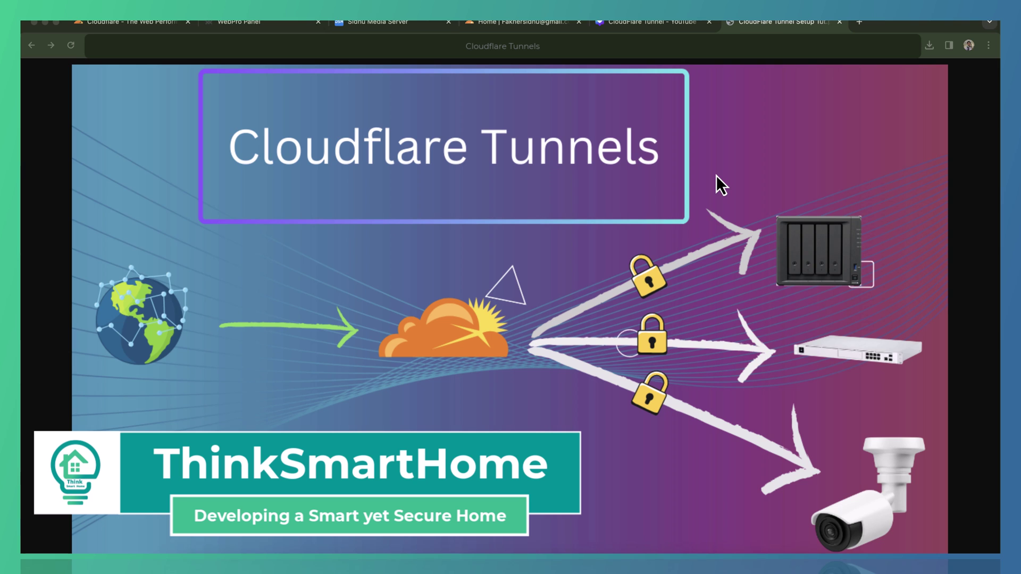
- Advance the Cloudflare Tunnels slide so the account, domain and NAS requirements list disappears
left_click(545, 250)
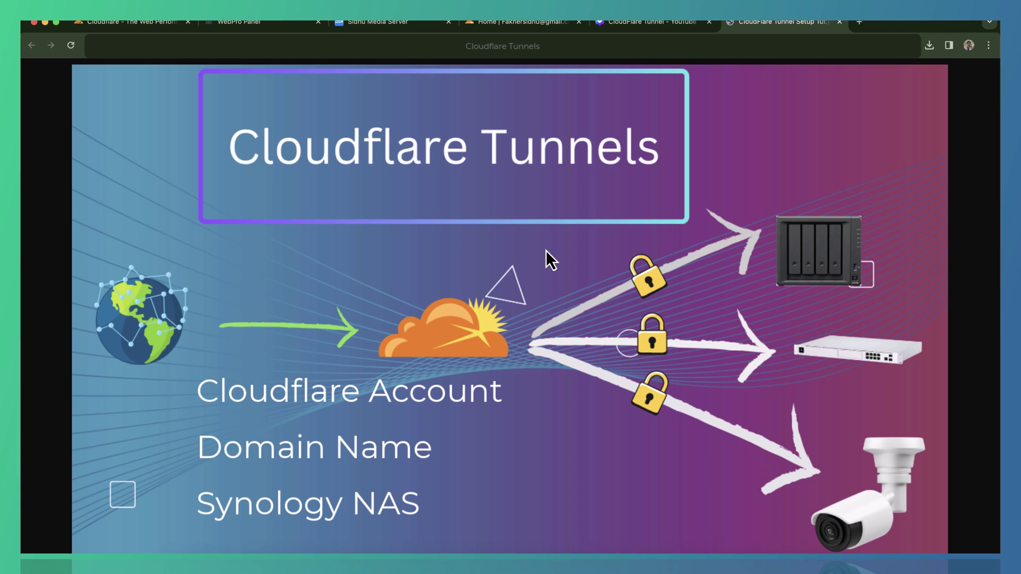
left_click(548, 252)
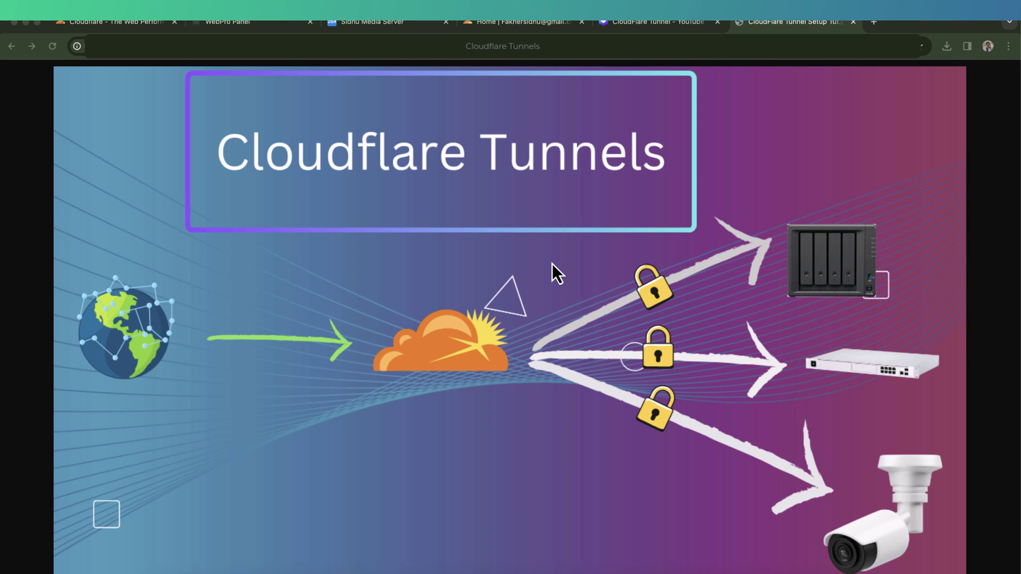
- Circle the NAS, router and security camera in yellow on the tunnel diagram
key("Right")
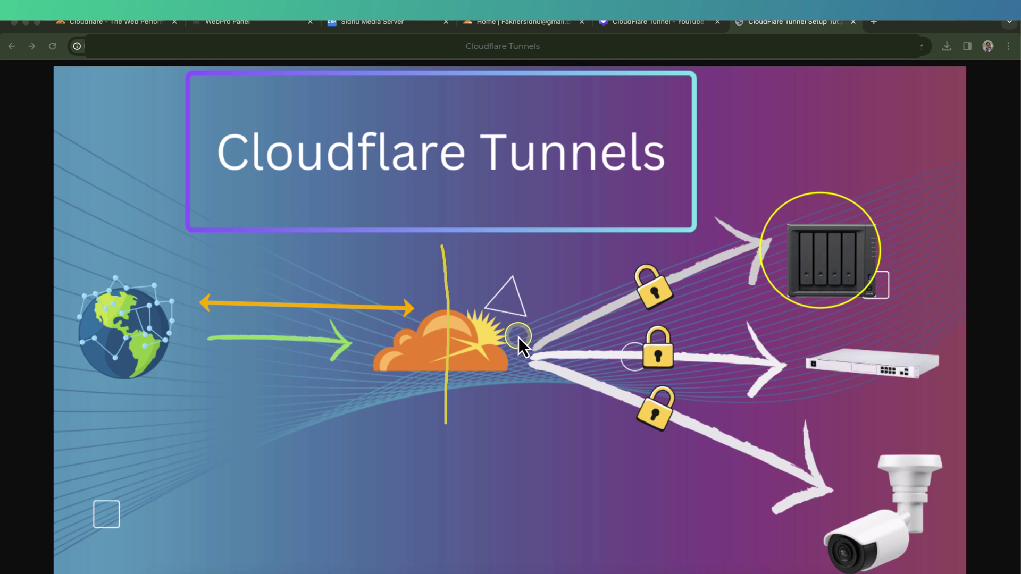
left_click(868, 209)
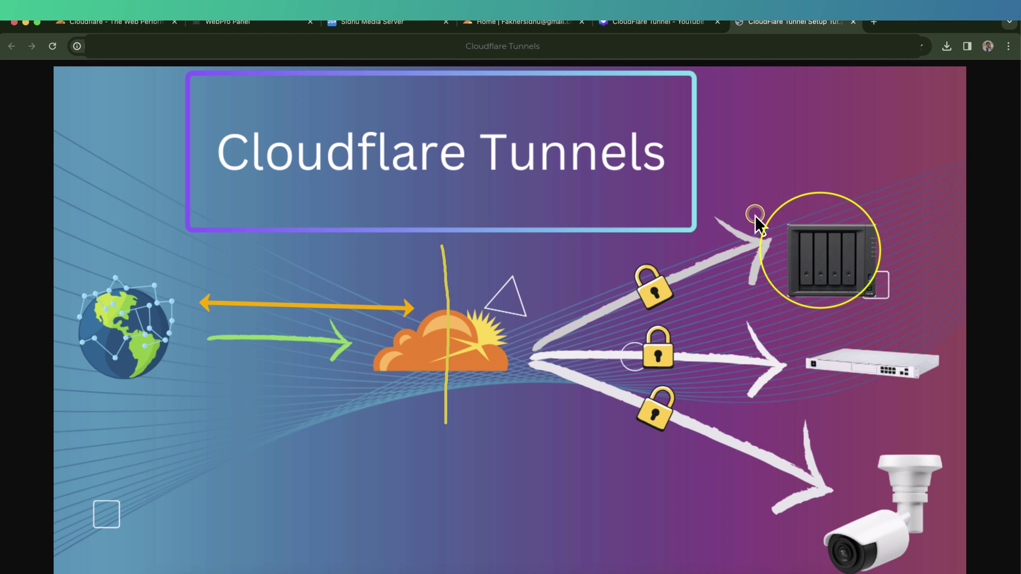
mouse_move(837, 242)
left_mouse_down()
mouse_move(859, 231)
mouse_move(781, 192)
mouse_move(794, 308)
mouse_move(900, 206)
left_mouse_up()
left_click(884, 190)
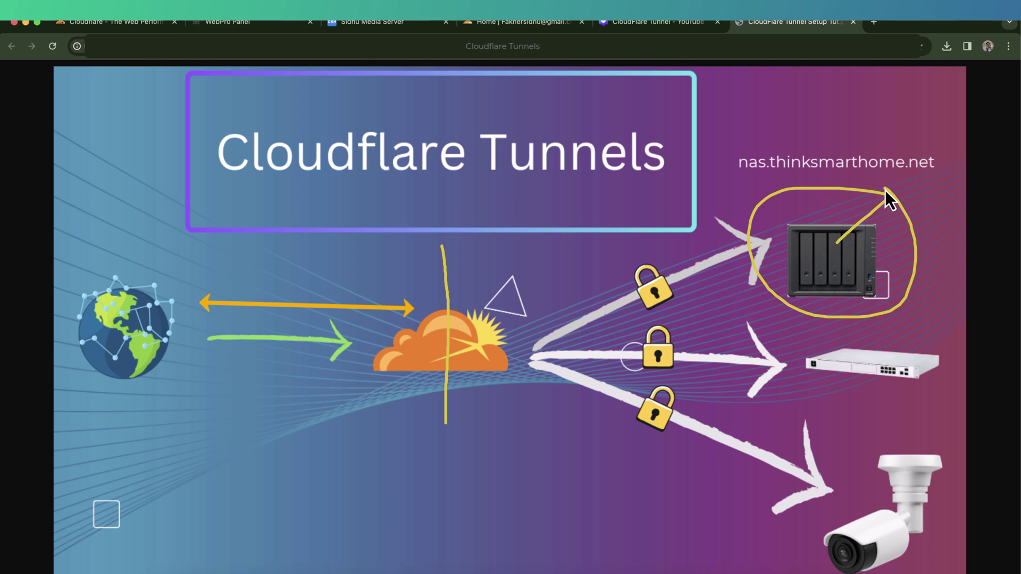
left_click(897, 342)
left_click_drag(938, 330, 808, 336)
left_click_drag(789, 381, 945, 371)
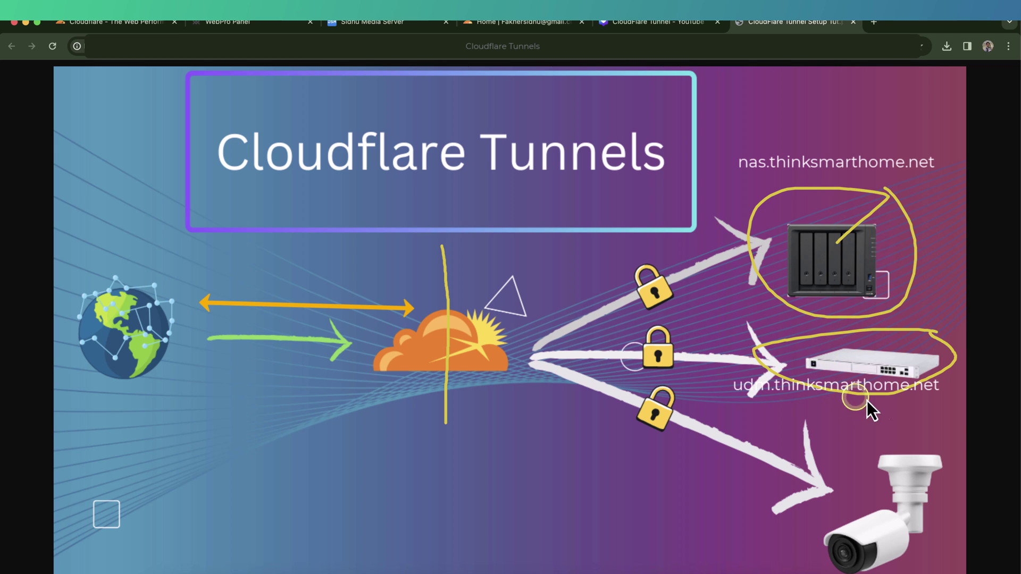
mouse_move(901, 422)
left_mouse_down()
mouse_move(777, 532)
mouse_move(856, 573)
mouse_move(930, 424)
left_mouse_up()
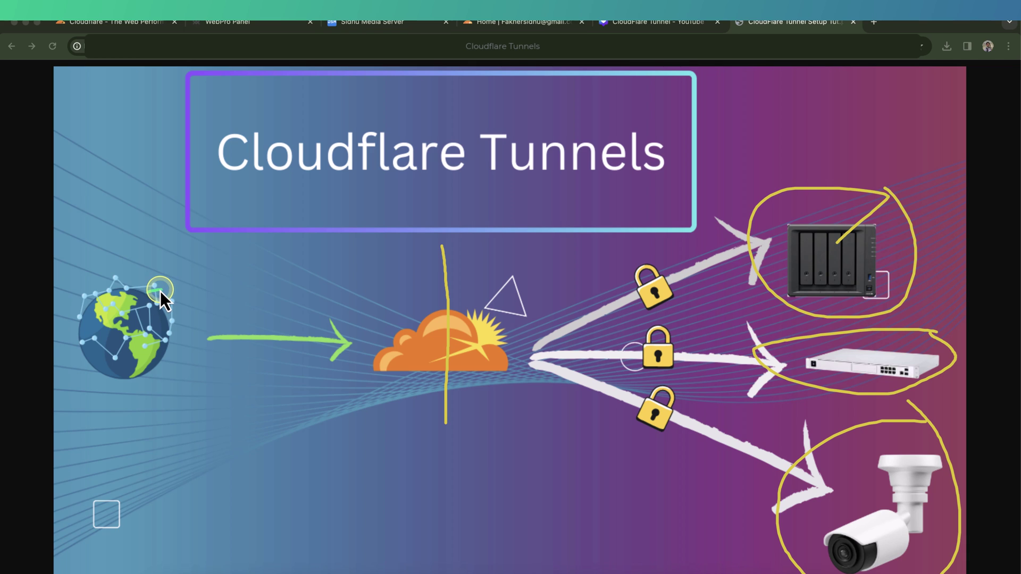
- Trace the green traffic path from globe through the cloud to the NAS, then clear annotations
left_click_drag(161, 291, 415, 309)
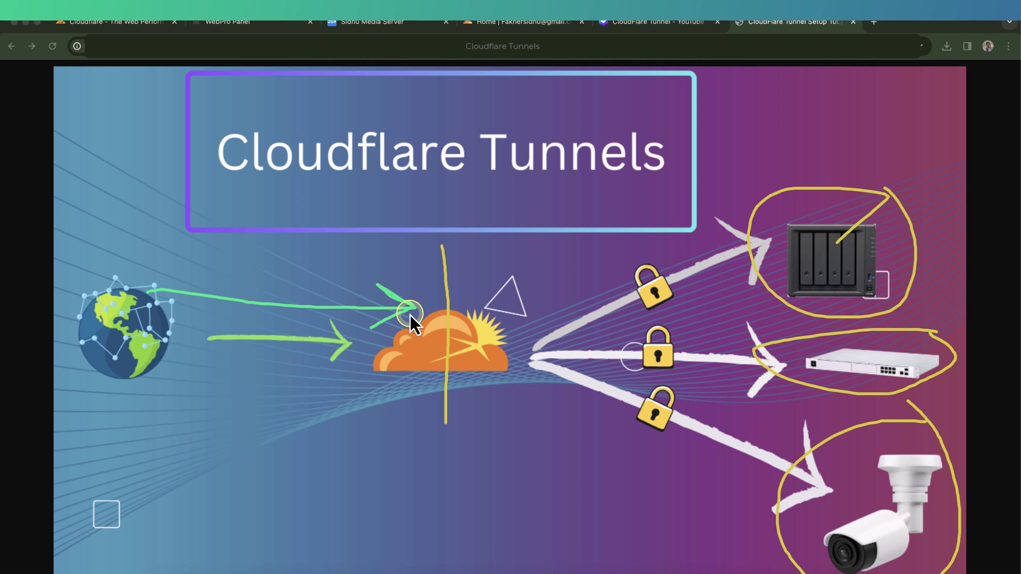
left_click_drag(419, 308, 722, 260)
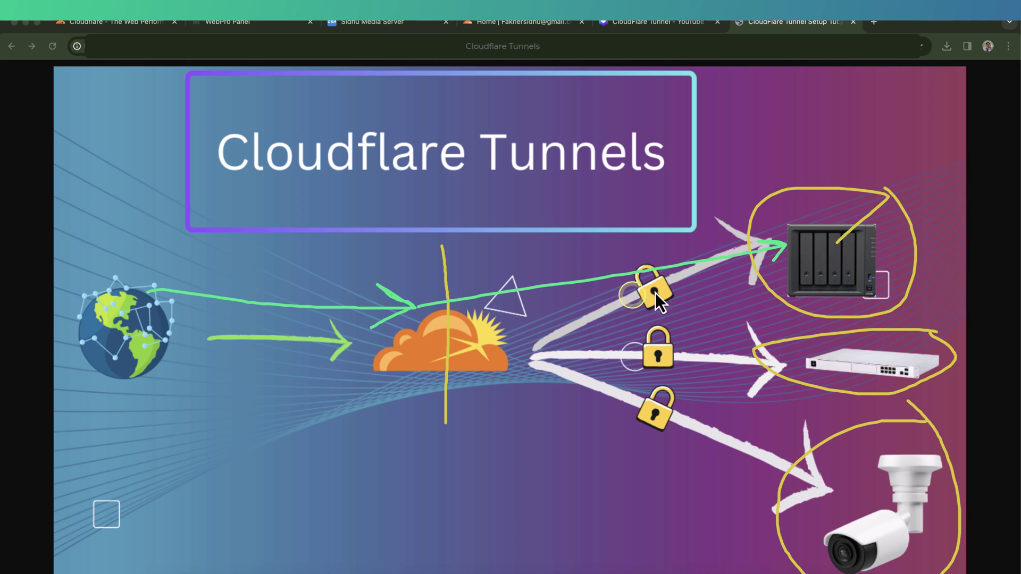
mouse_move(800, 251)
left_mouse_down()
mouse_move(519, 338)
mouse_move(519, 348)
mouse_move(904, 456)
left_mouse_up()
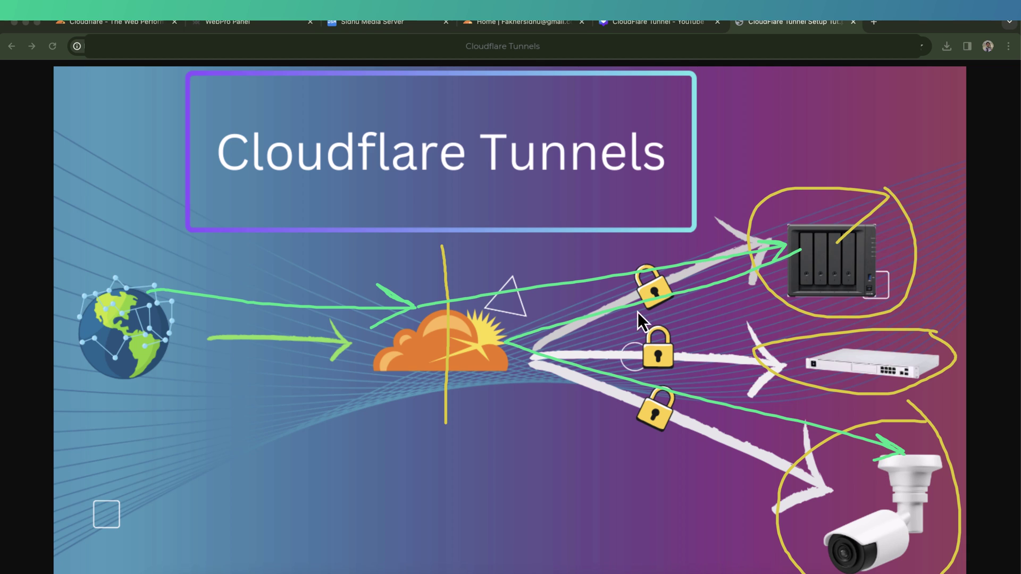
key("Escape")
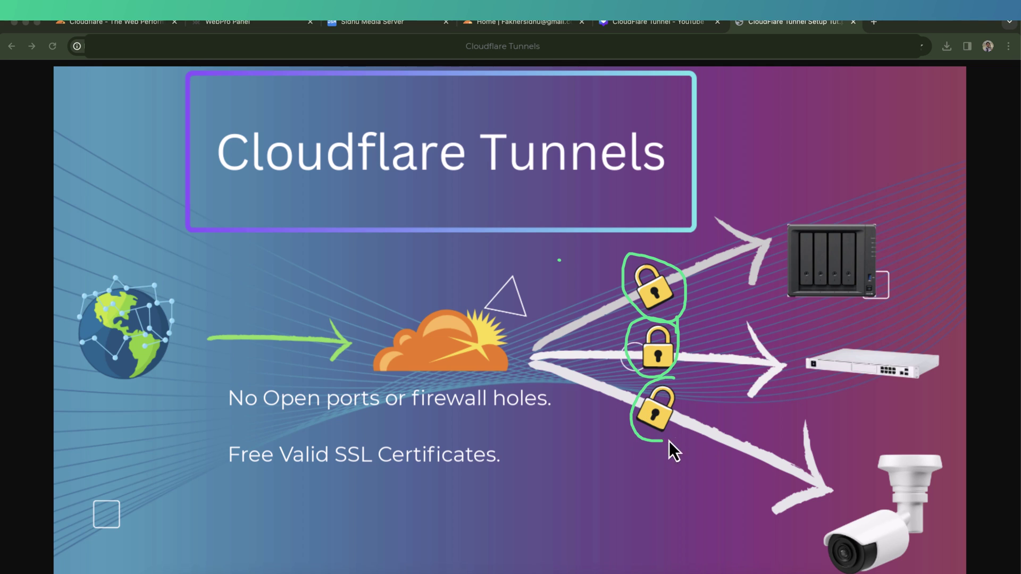
- Reveal the CGNAT benefit bullet and circle the NAS and Cloudflare cloud in green
key("Right")
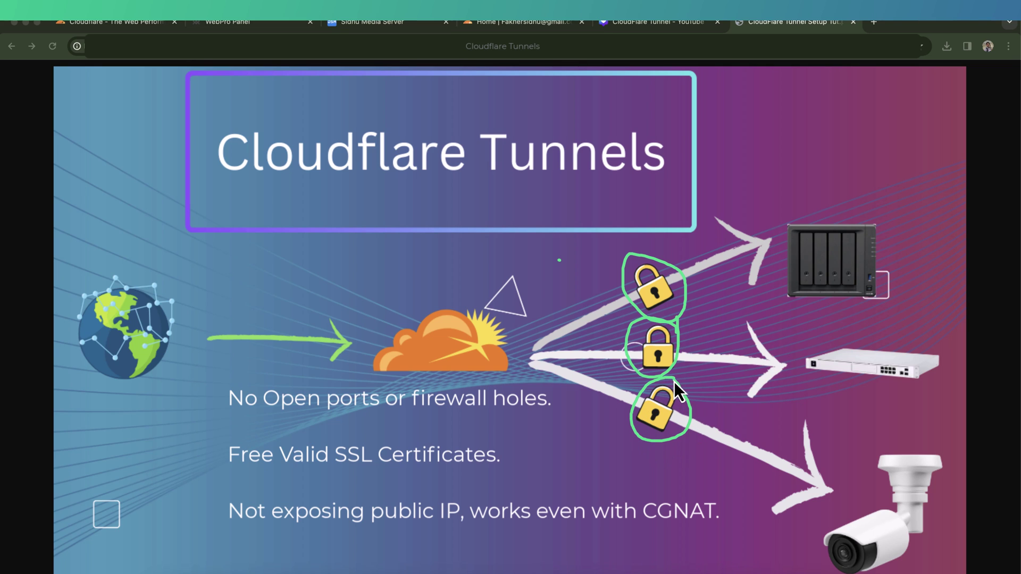
left_click(344, 316)
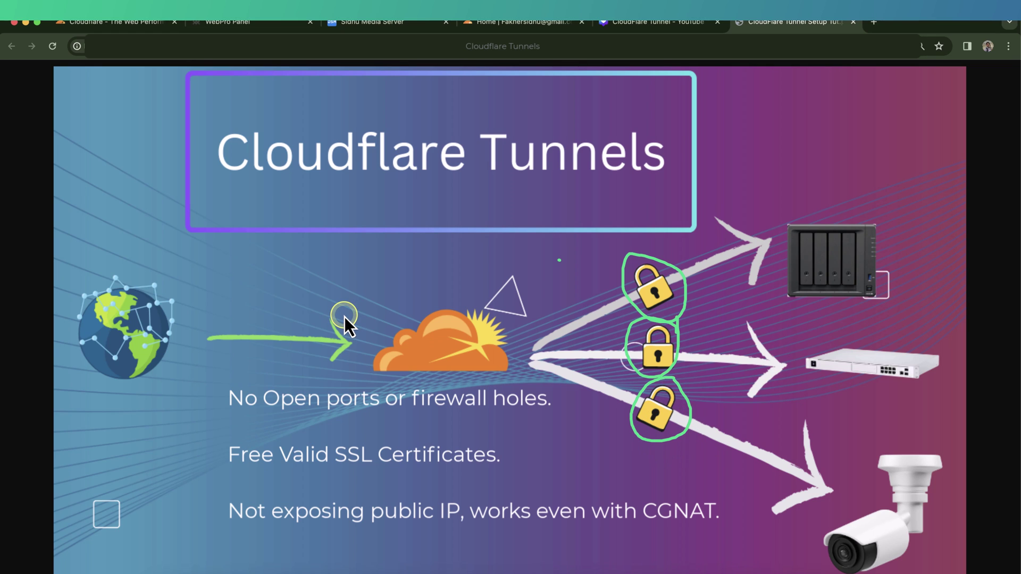
left_click(840, 288)
left_click_drag(877, 220, 746, 244)
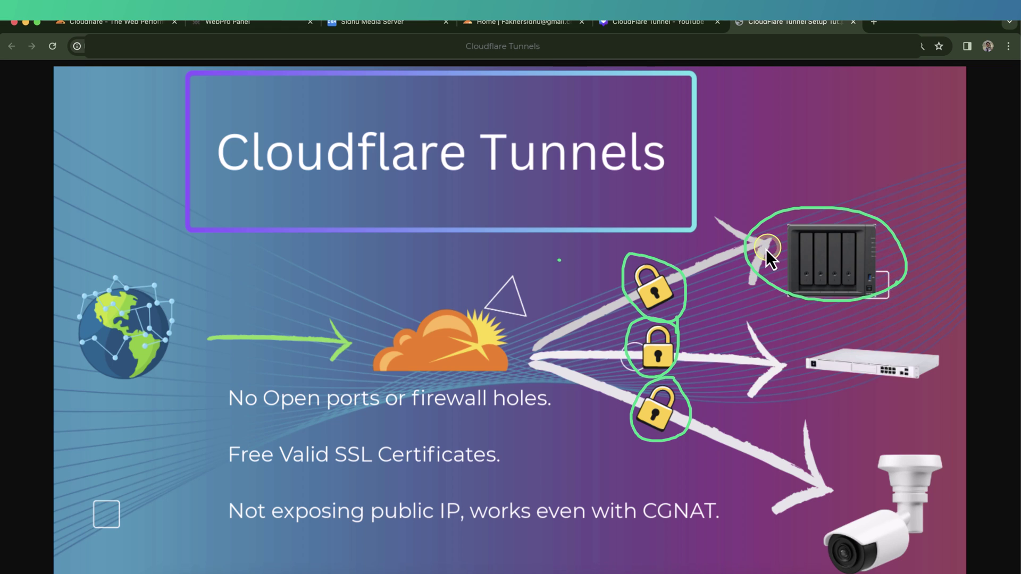
left_click(508, 298)
mouse_move(445, 292)
left_mouse_down()
mouse_move(350, 371)
mouse_move(501, 406)
mouse_move(529, 315)
left_mouse_up()
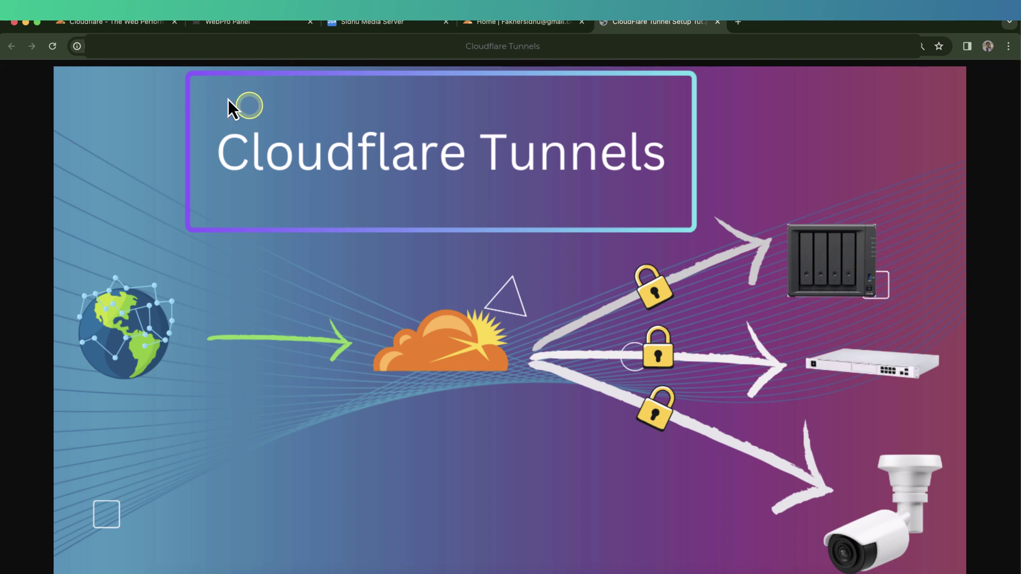
- Log in to Cloudflare and submit thinksmarthome.net as a new site
left_click(128, 27)
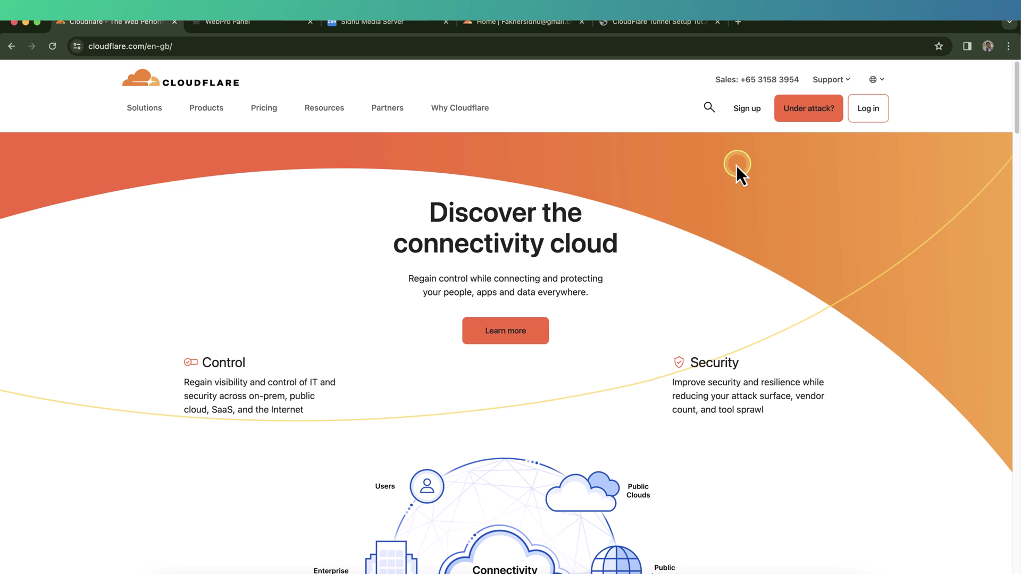
left_click(198, 46)
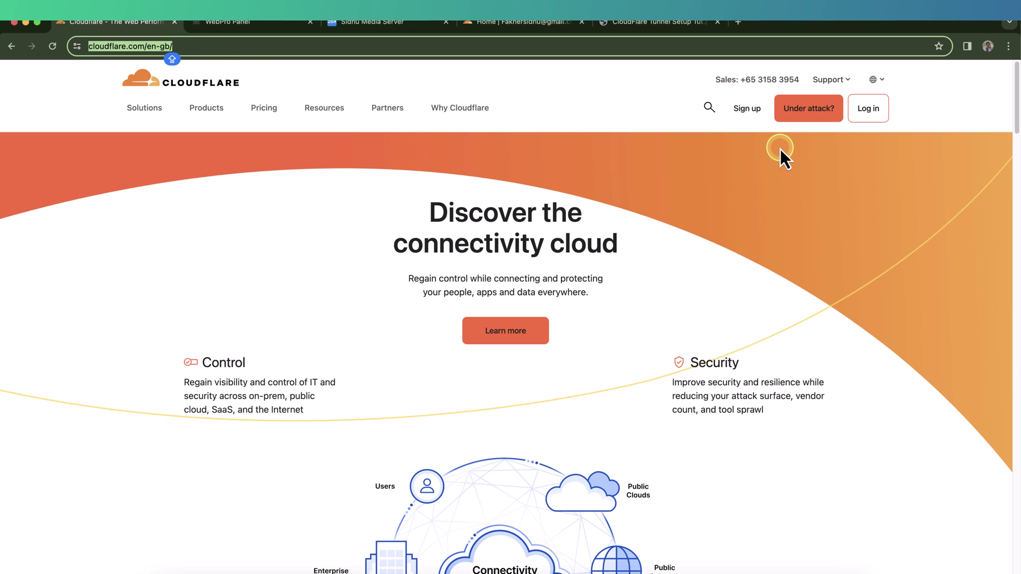
left_click(872, 117)
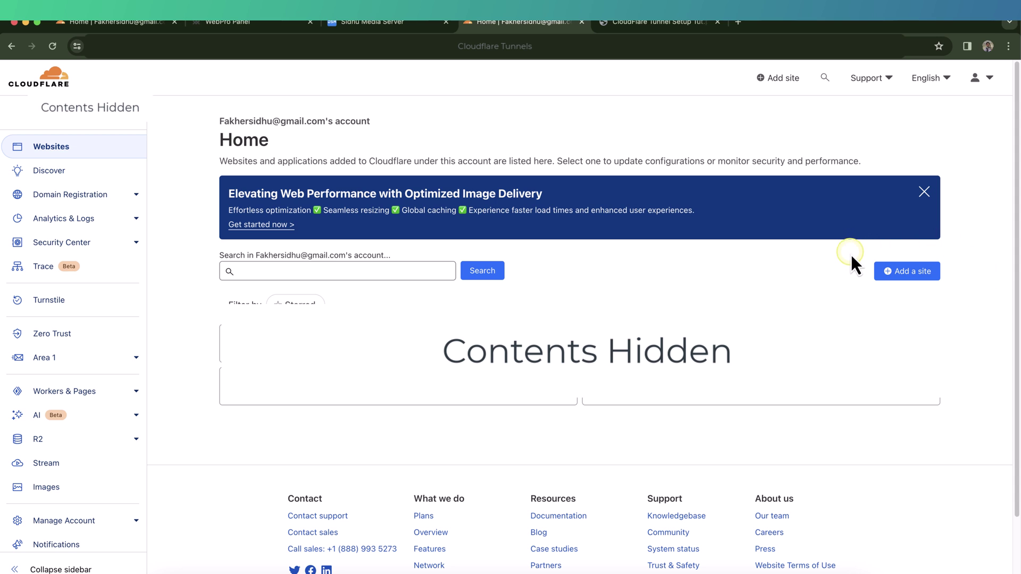
mouse_move(945, 292)
left_mouse_down()
mouse_move(930, 247)
mouse_move(873, 296)
left_mouse_up()
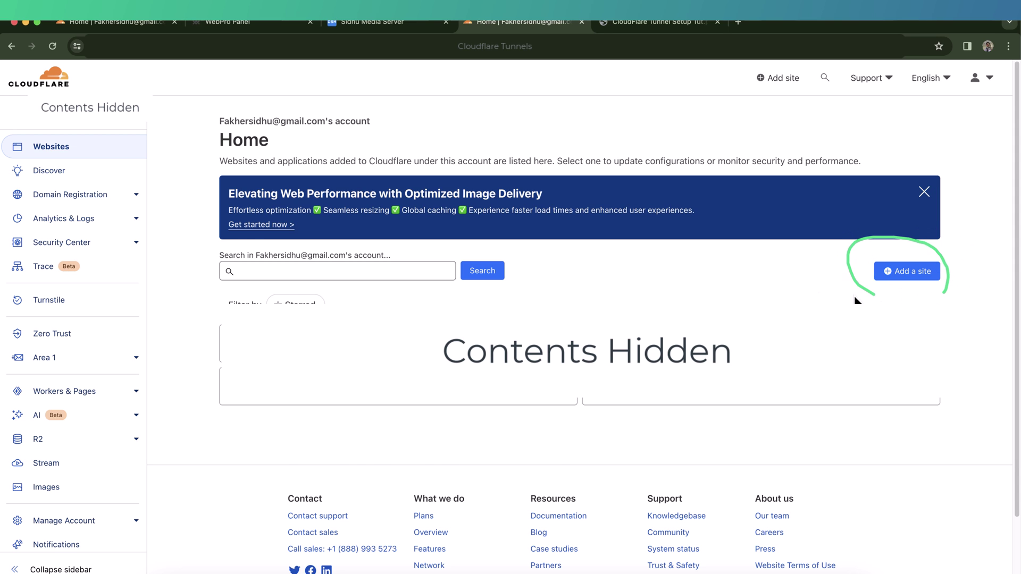
left_click(907, 272)
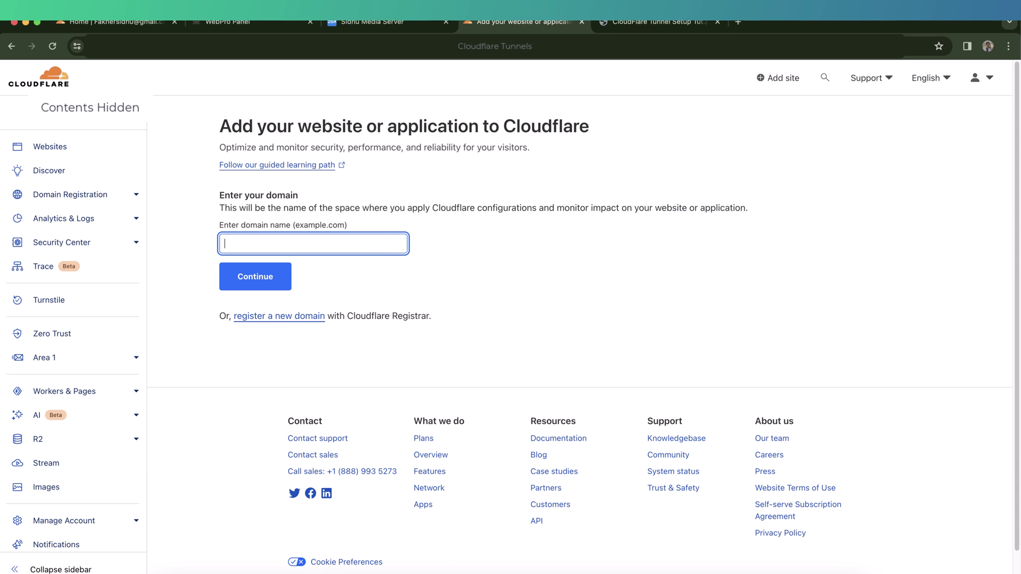
type("thinksmarthome.net")
left_click(279, 277)
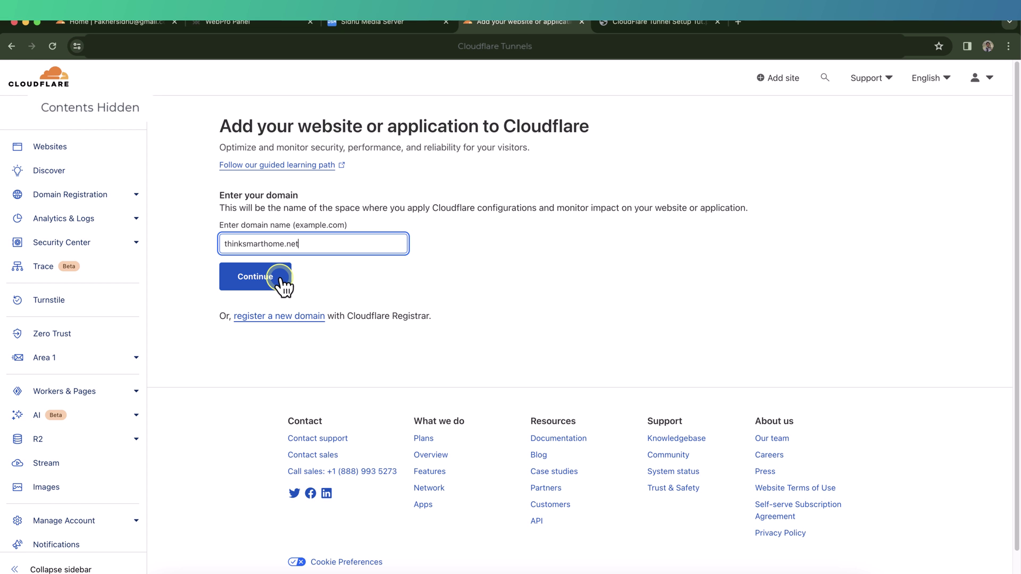
- Pick the Free $0 plan for thinksmarthome.net
scroll(664, 393, "down", 4)
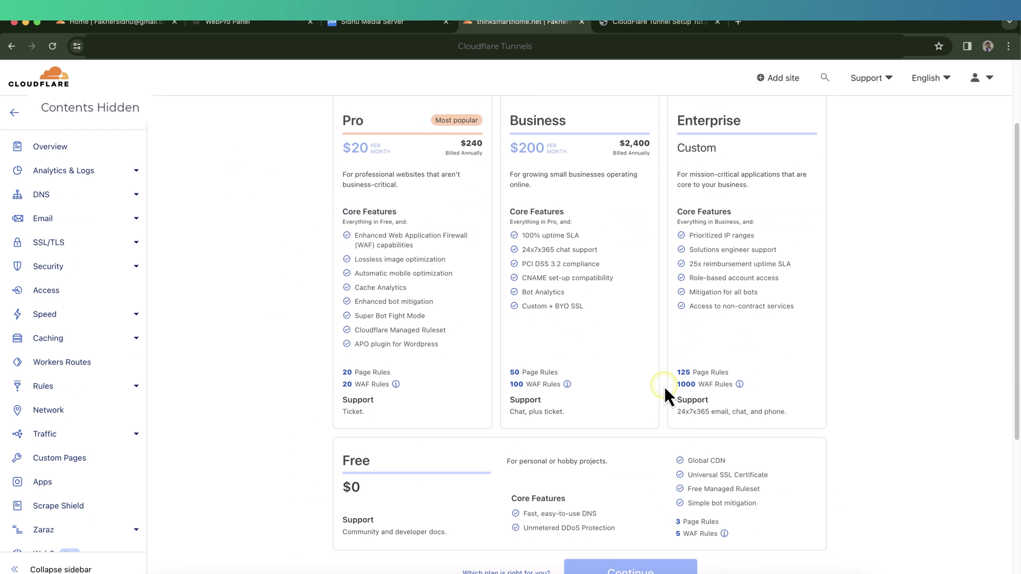
scroll(666, 391, "down", 3)
scroll(656, 417, "up", 2)
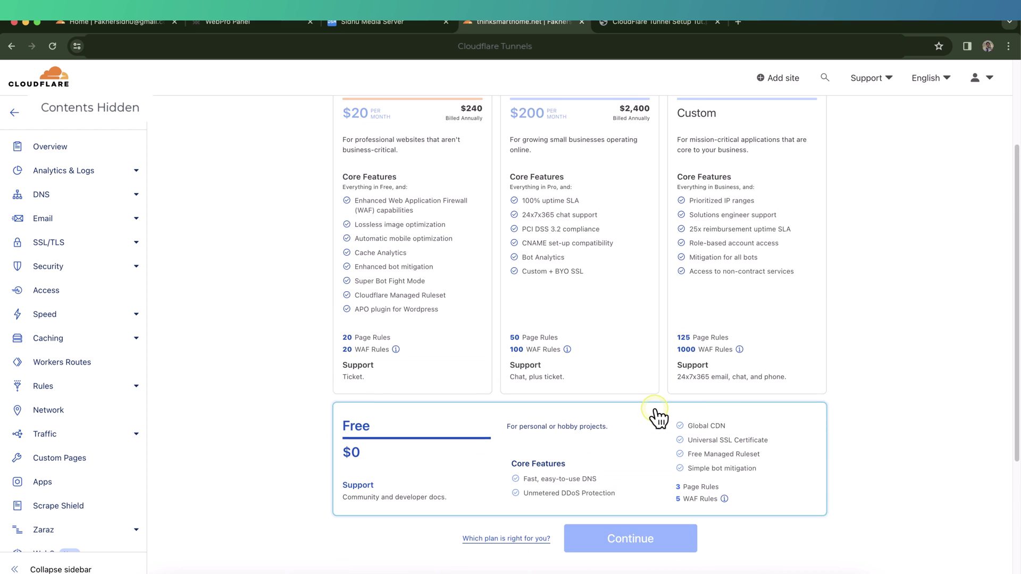
scroll(659, 415, "up", 1)
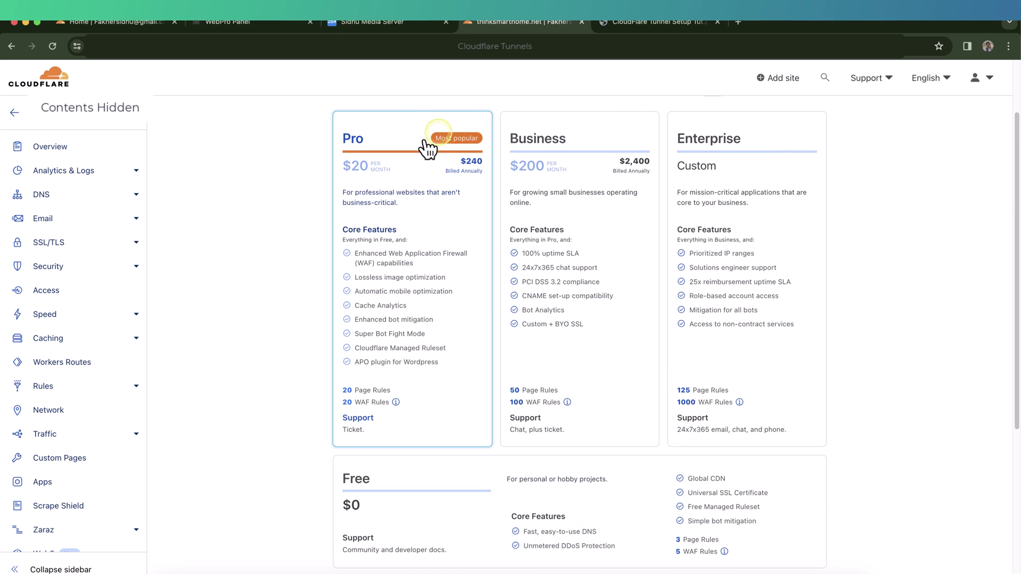
scroll(795, 391, "down", 2)
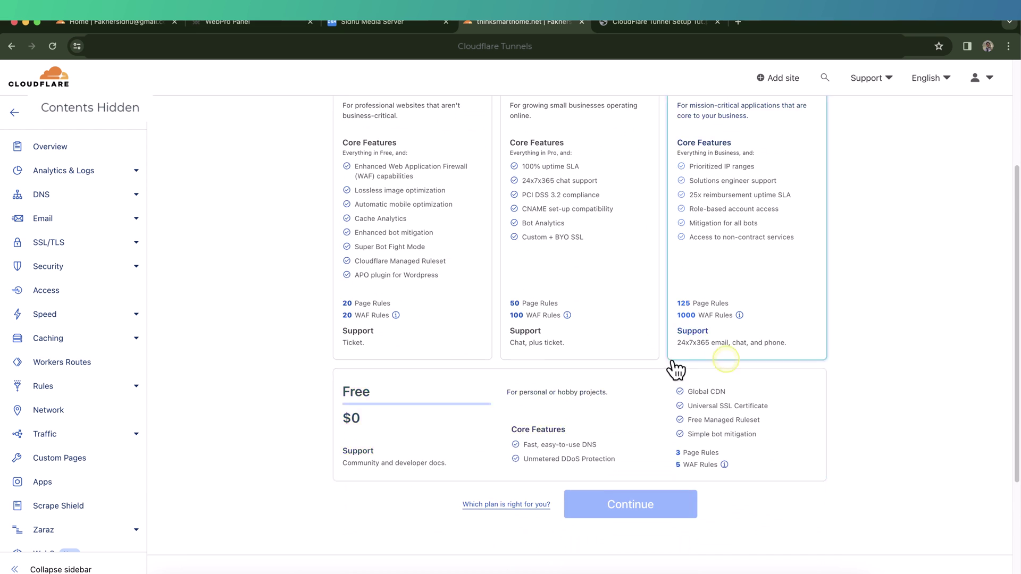
left_click(523, 421)
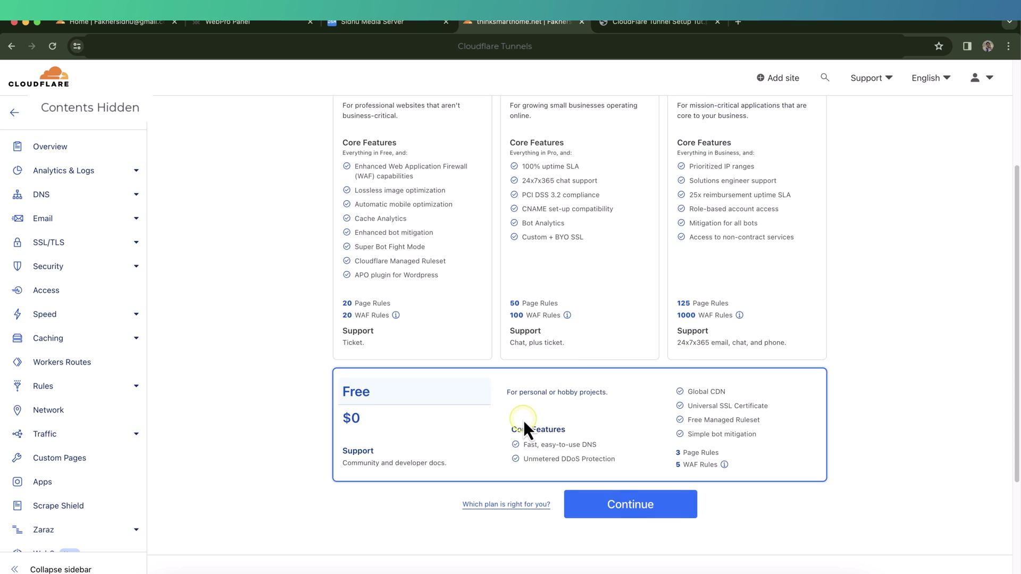
- Confirm the Free plan and continue past the empty DNS records page without adding records
left_click(654, 511)
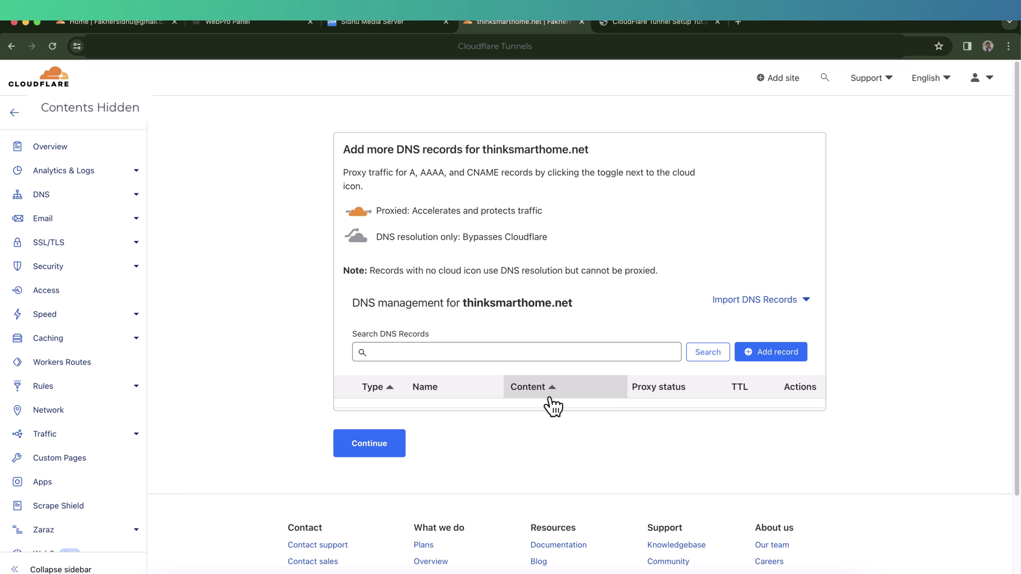
left_click(523, 348)
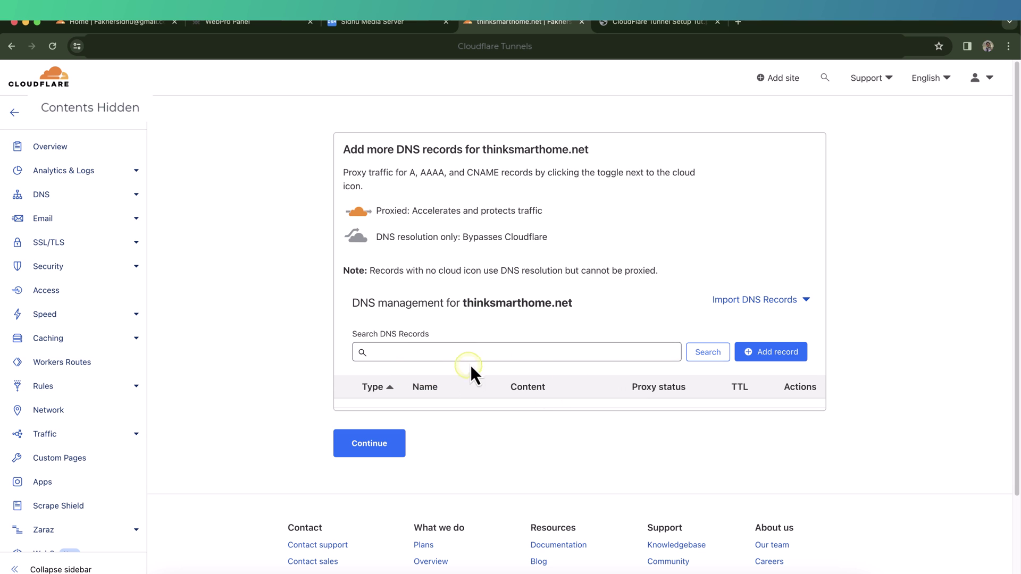
left_click(402, 440)
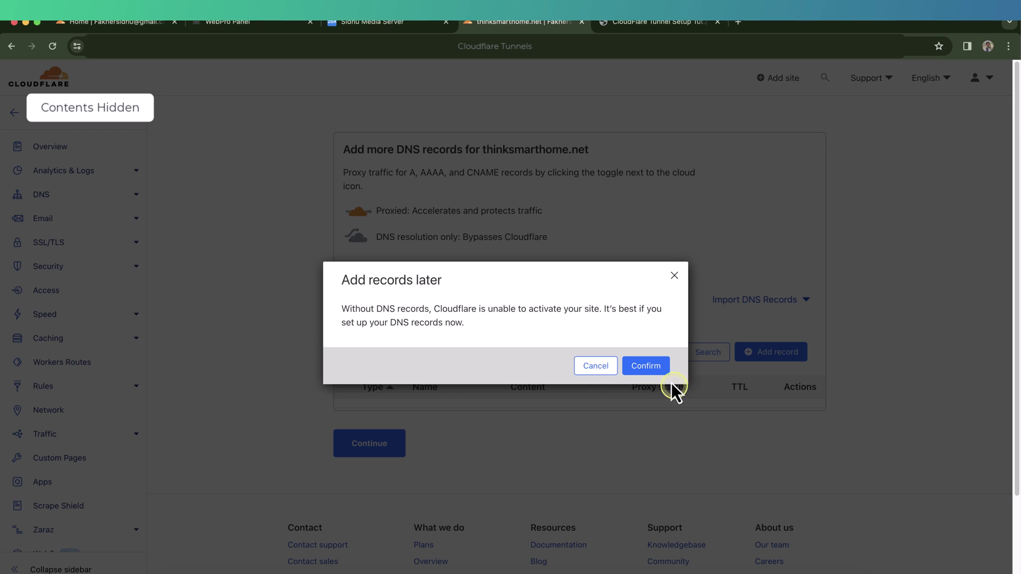
left_click(647, 366)
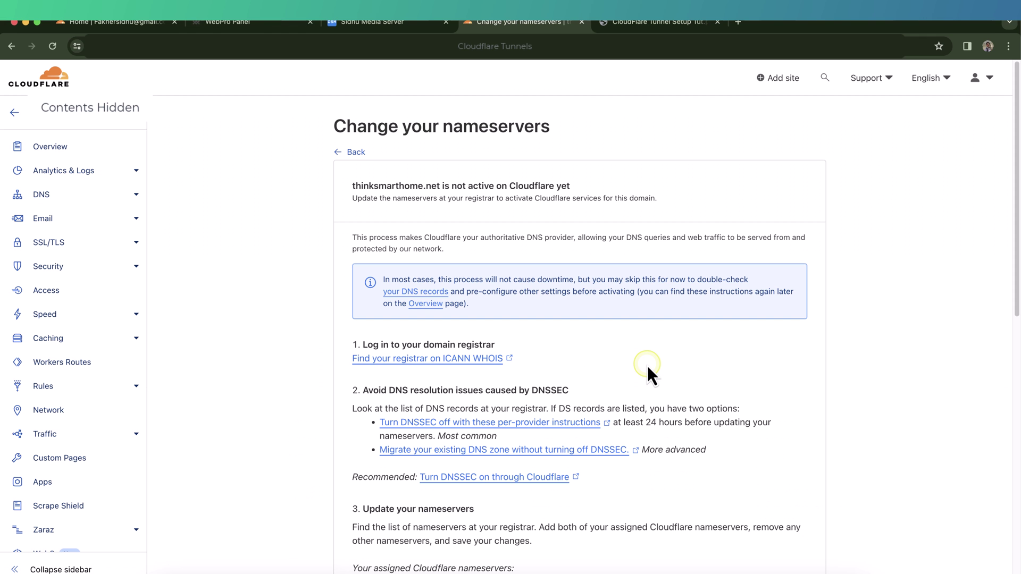
scroll(632, 362, "down", 5)
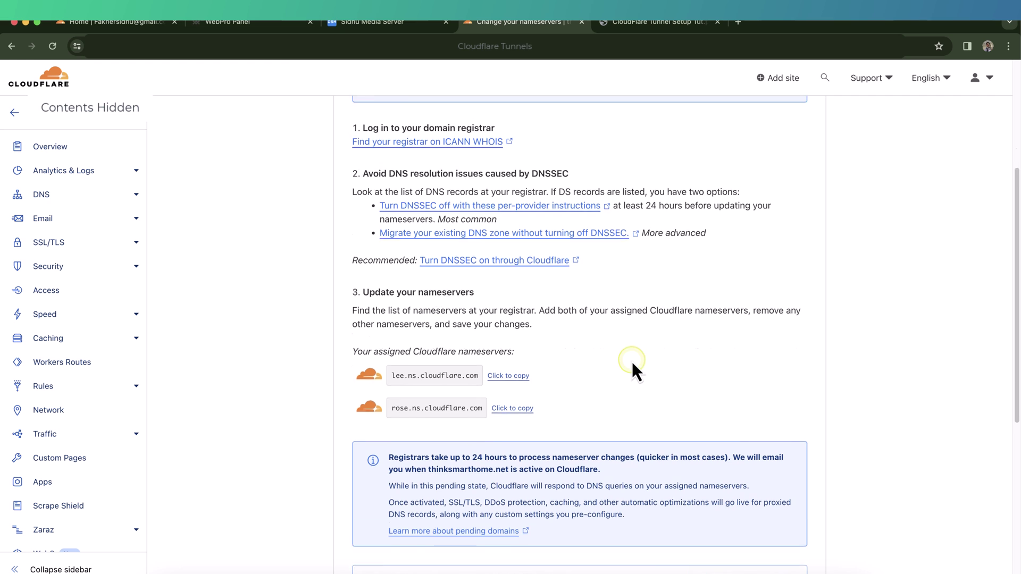
scroll(632, 362, "up", 4)
scroll(632, 361, "down", 2)
scroll(630, 360, "down", 1)
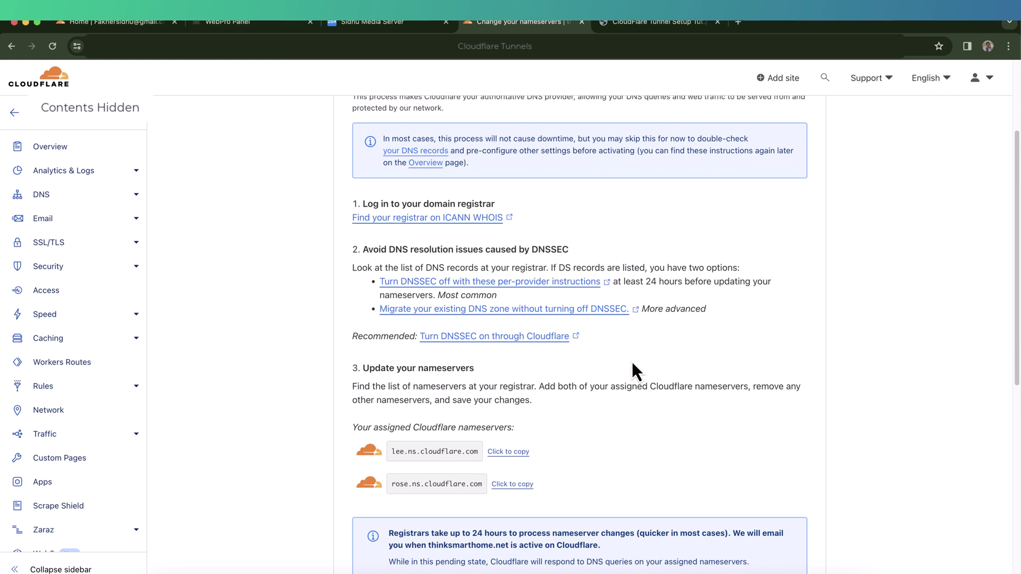
scroll(633, 363, "down", 1)
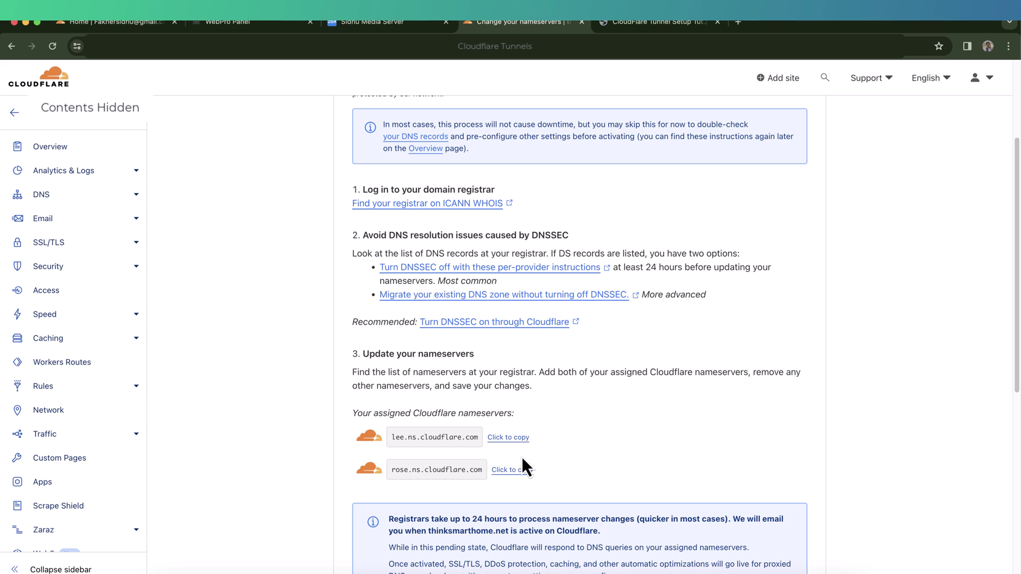
left_click(394, 380)
left_click(335, 462)
left_click(526, 437)
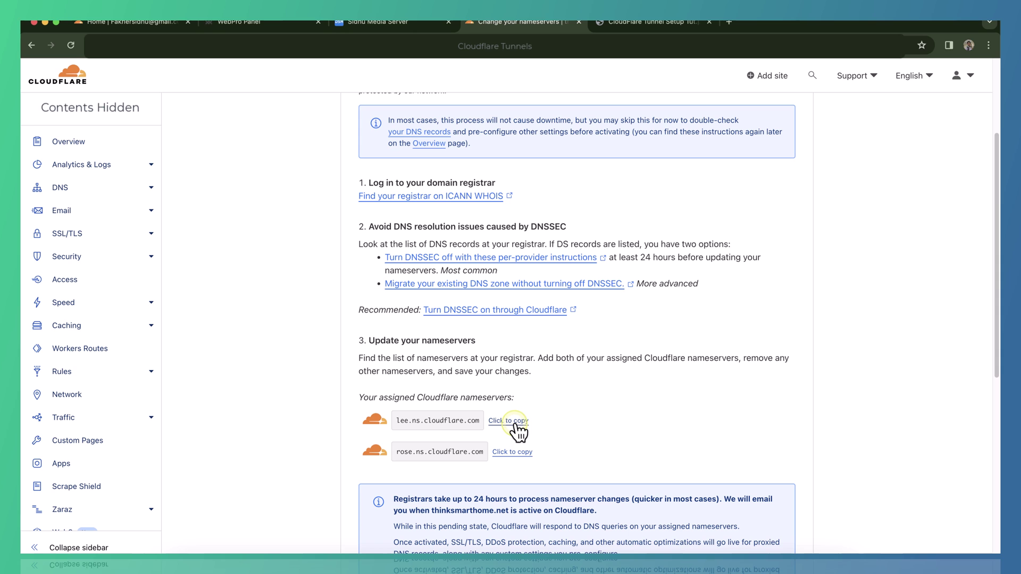
- Set the registrar's first name server to lee.ns.cloudflare.com
left_click(515, 422)
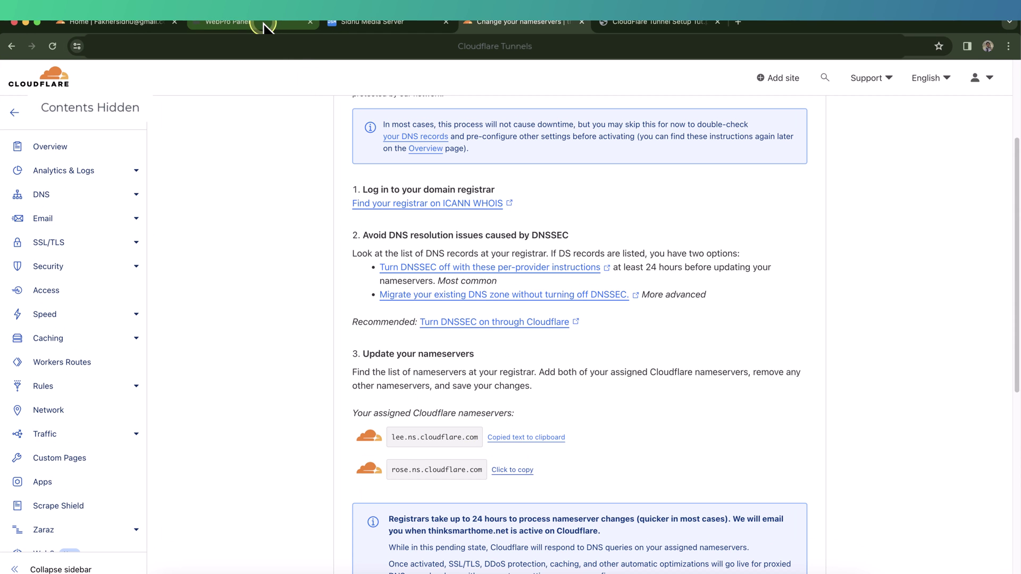
left_click(264, 27)
left_click(219, 266)
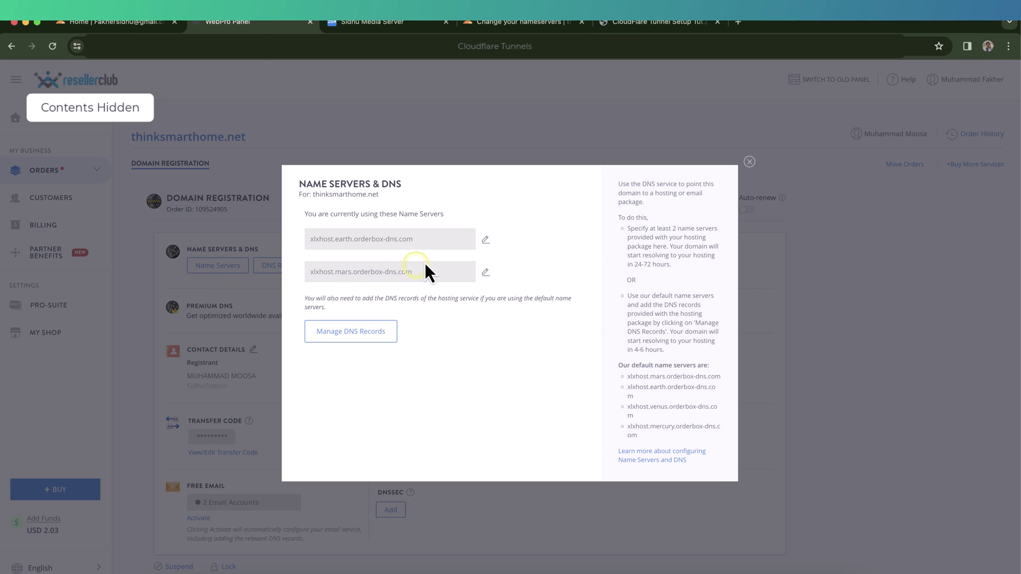
left_click(485, 240)
triple_click(401, 237)
key("ctrl+v")
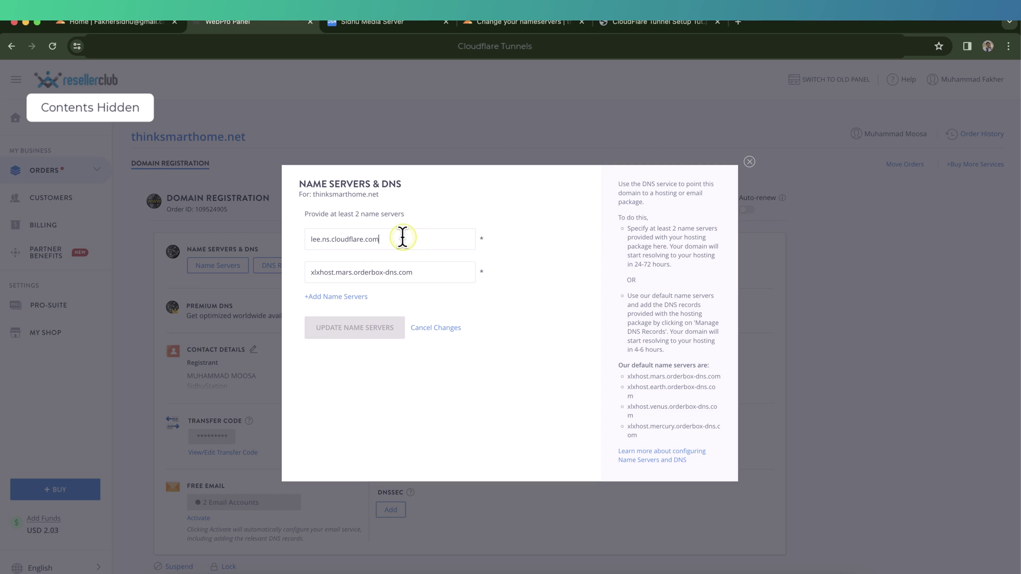
- Set the second name server to rose.ns.cloudflare.com and save the name servers
left_click(510, 23)
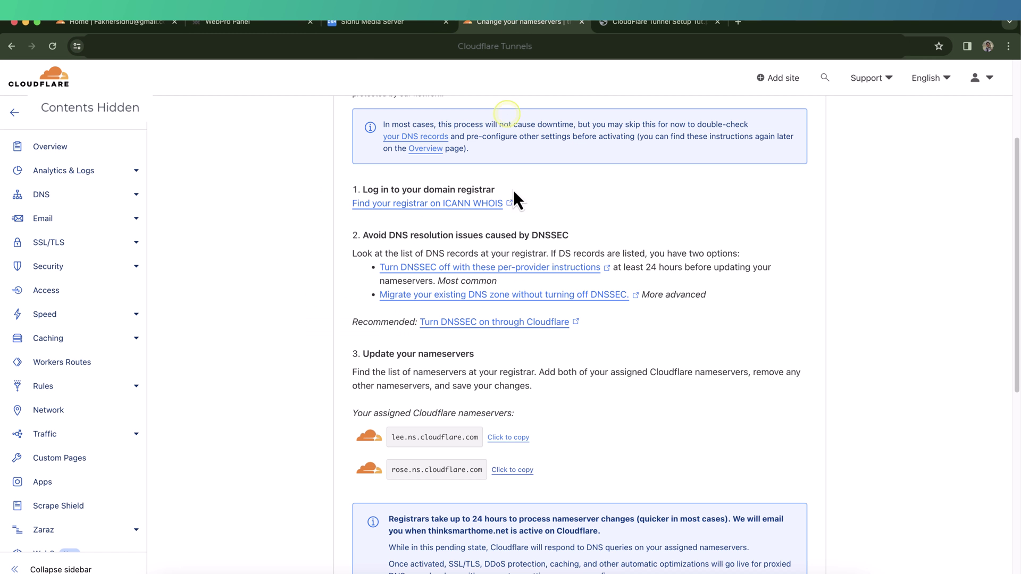
left_click(510, 472)
left_click(259, 22)
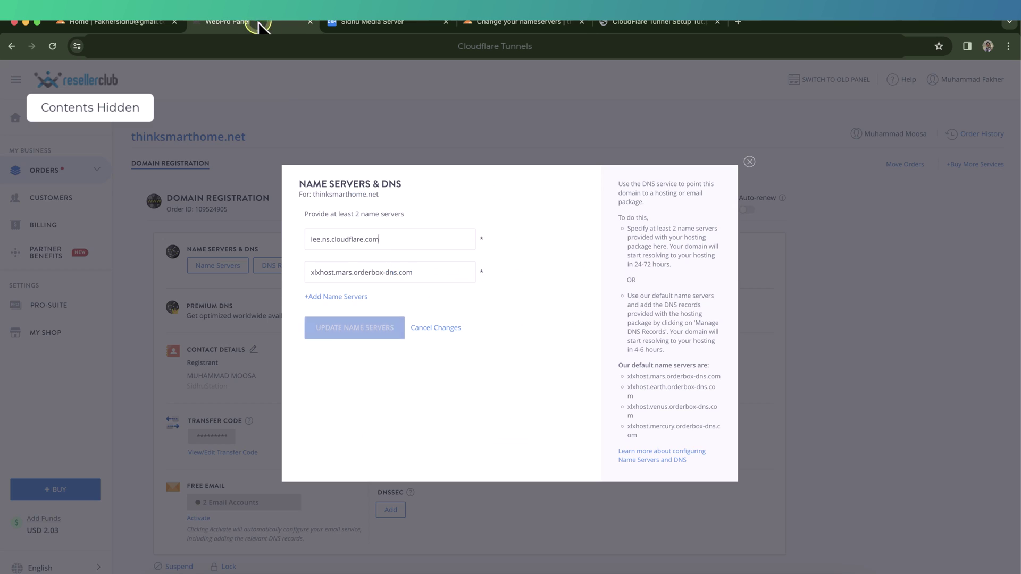
triple_click(424, 273)
key("ctrl+v")
left_click(396, 330)
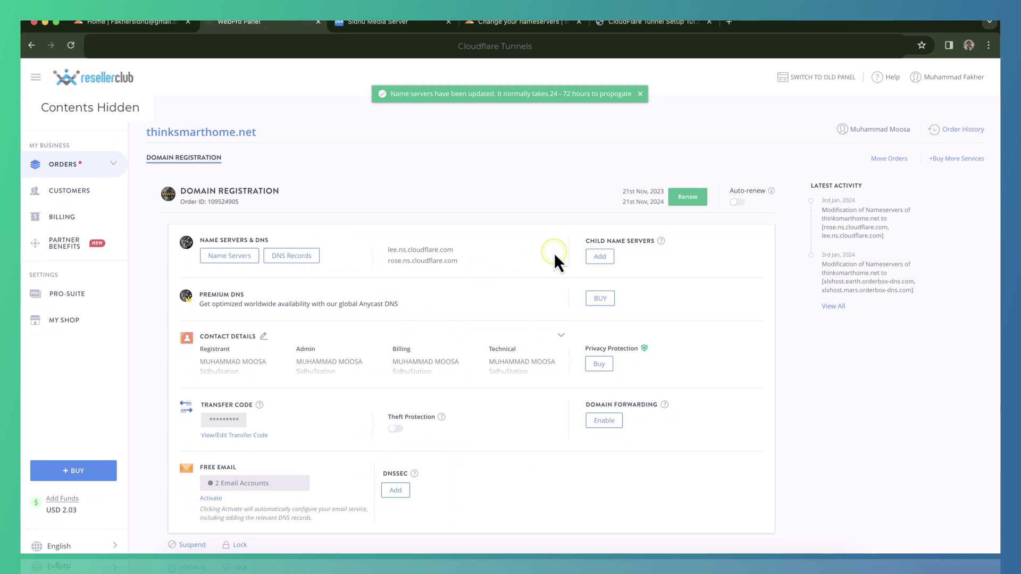
- Back in Cloudflare, request an immediate nameserver check for thinksmarthome.net
key("super+4")
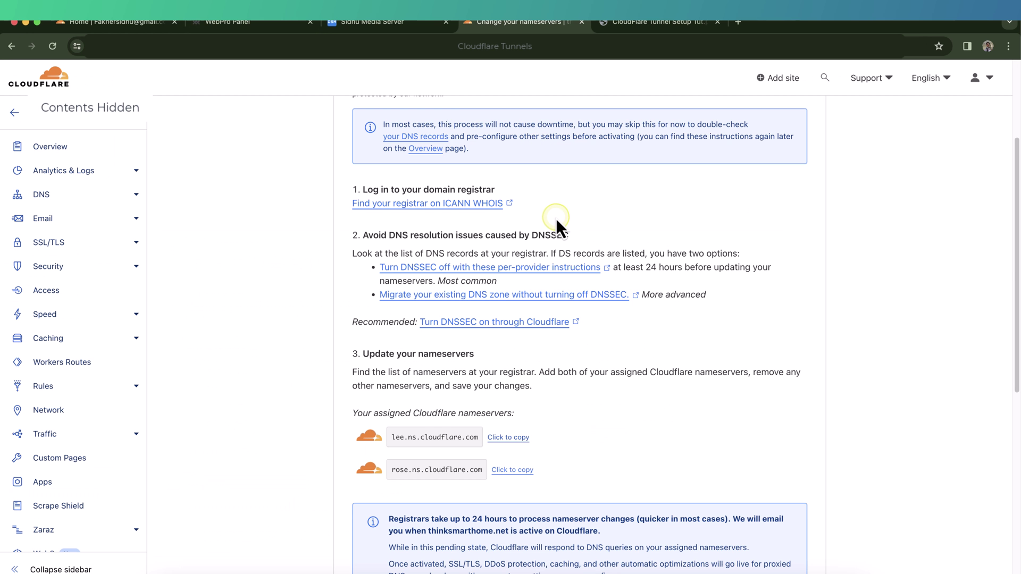
scroll(556, 218, "down", 5)
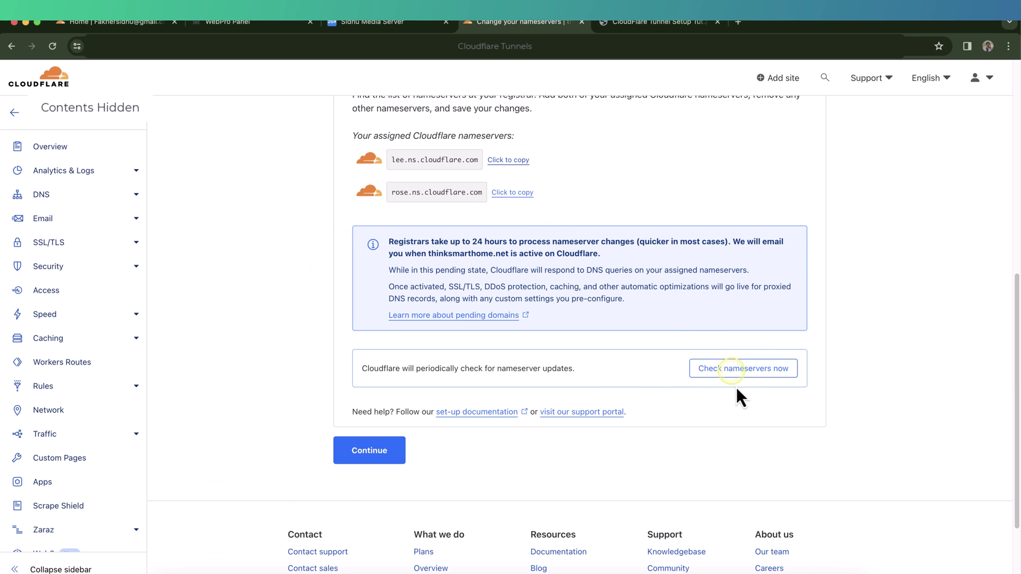
left_click(753, 374)
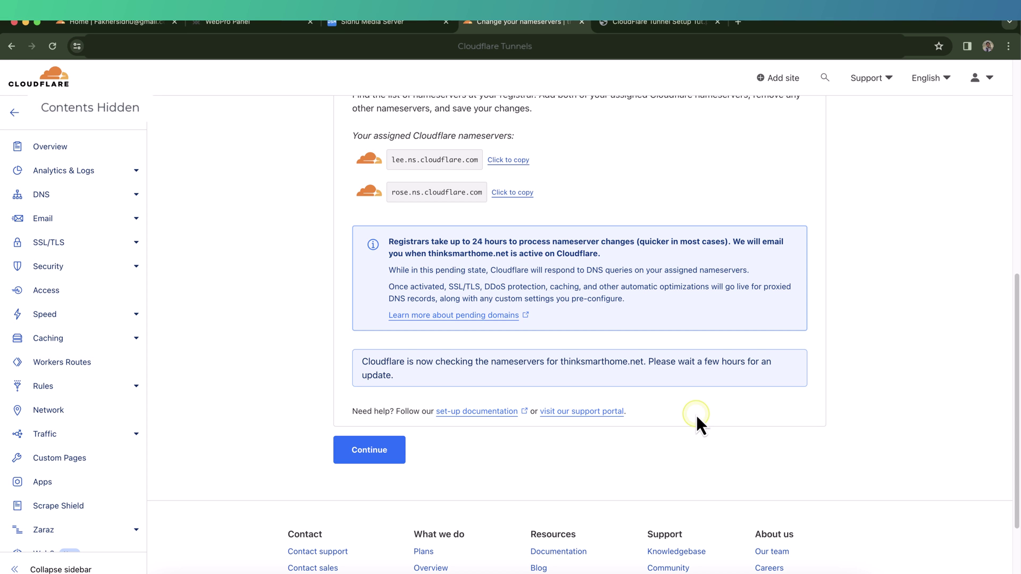
scroll(564, 430, "up", 2)
left_click(422, 377)
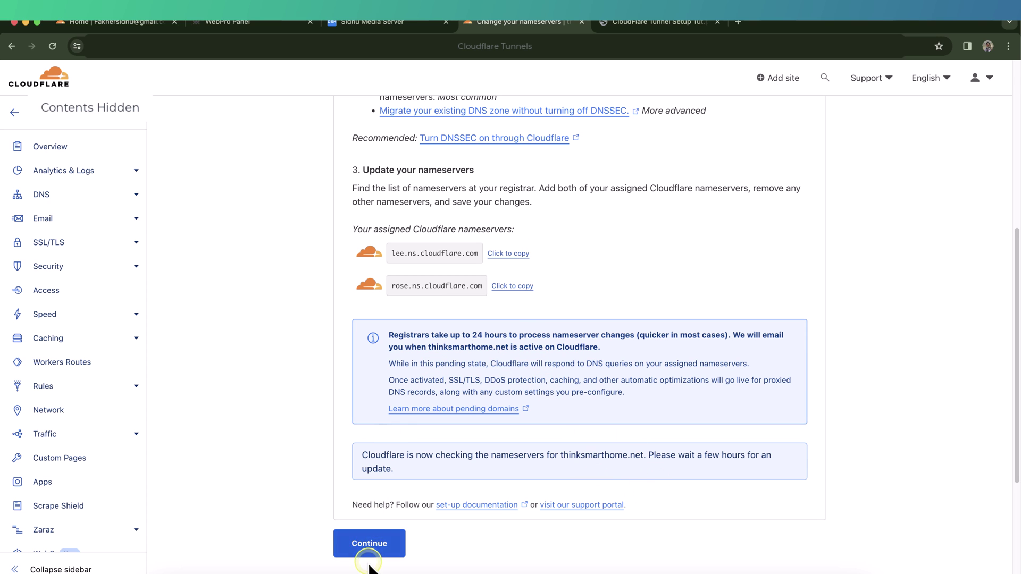
- Run the Quick Start Guide saving Automatic HTTPS Rewrites, Always Use HTTPS and Brotli on
left_click(376, 546)
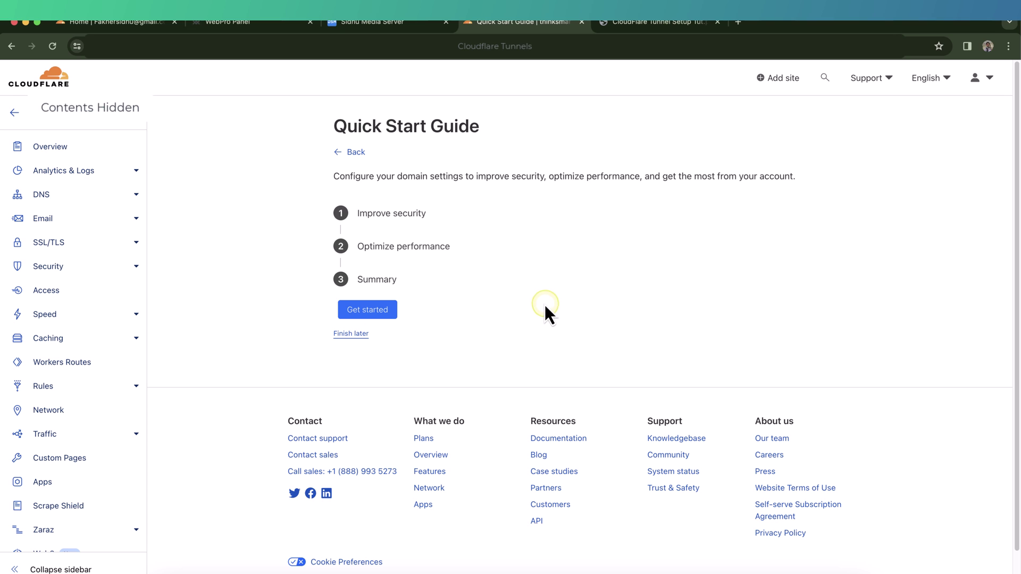
left_click(358, 314)
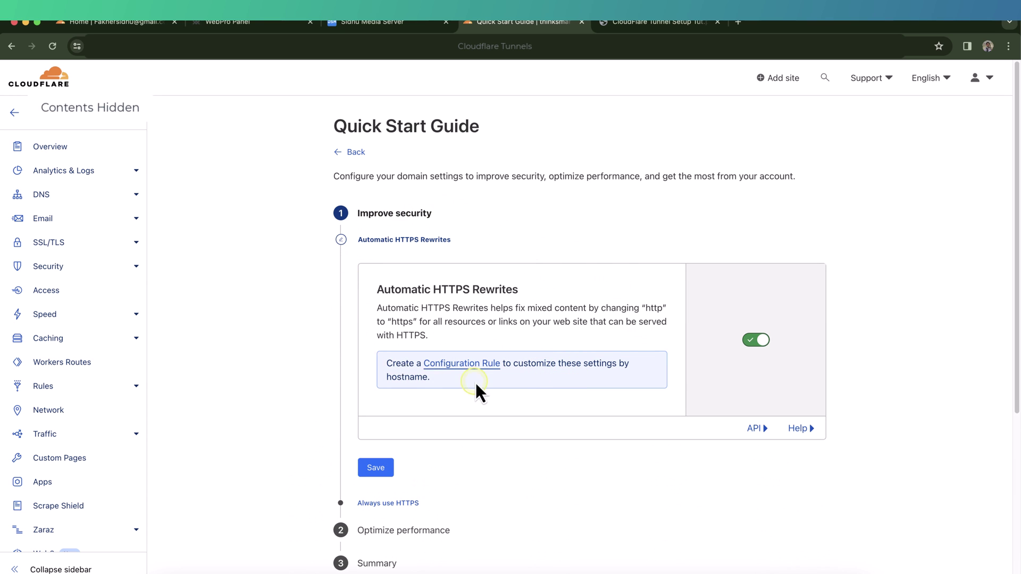
scroll(480, 382, "down", 1)
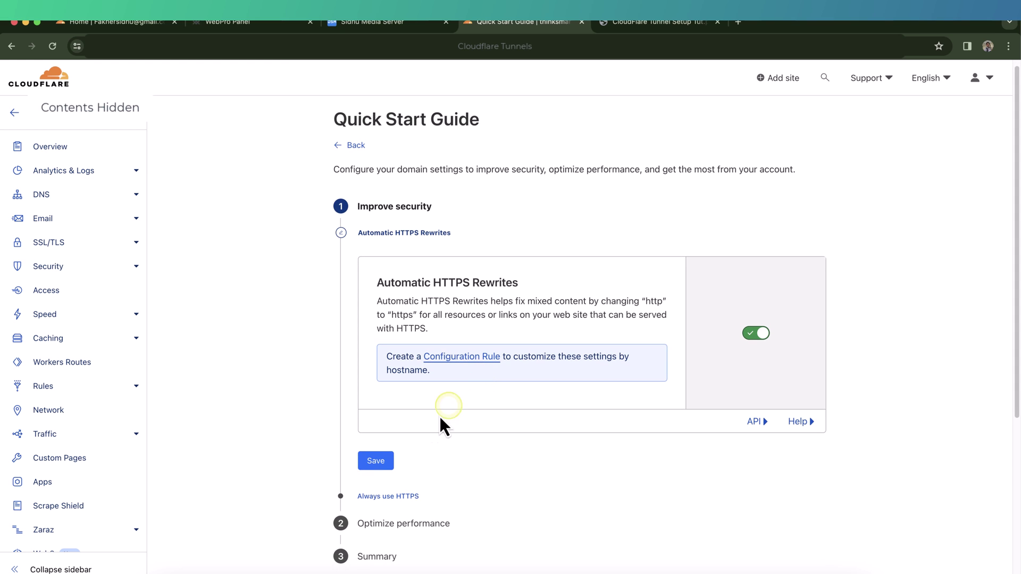
left_click(378, 463)
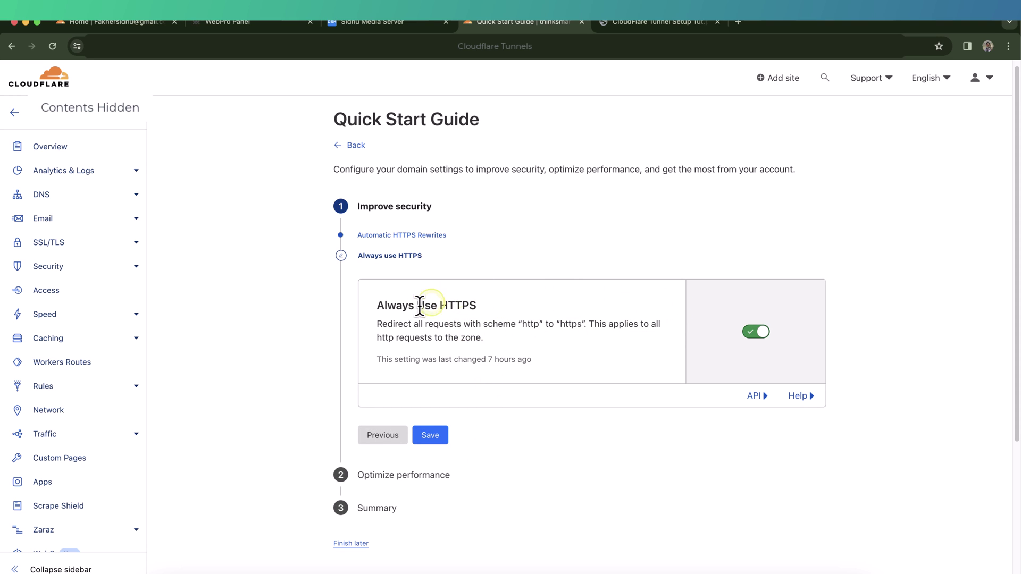
left_click(763, 332)
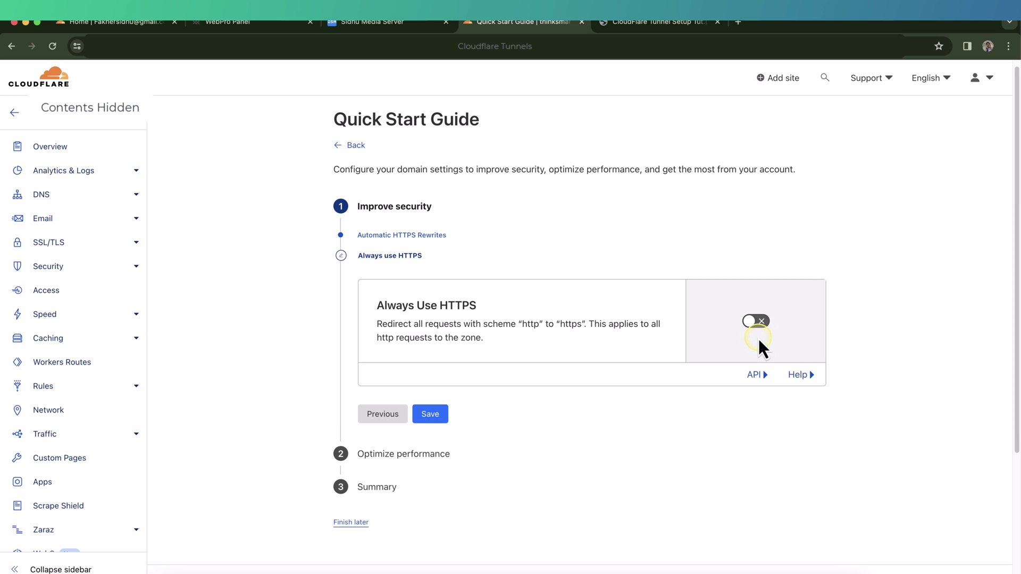
left_click(758, 324)
left_click(427, 446)
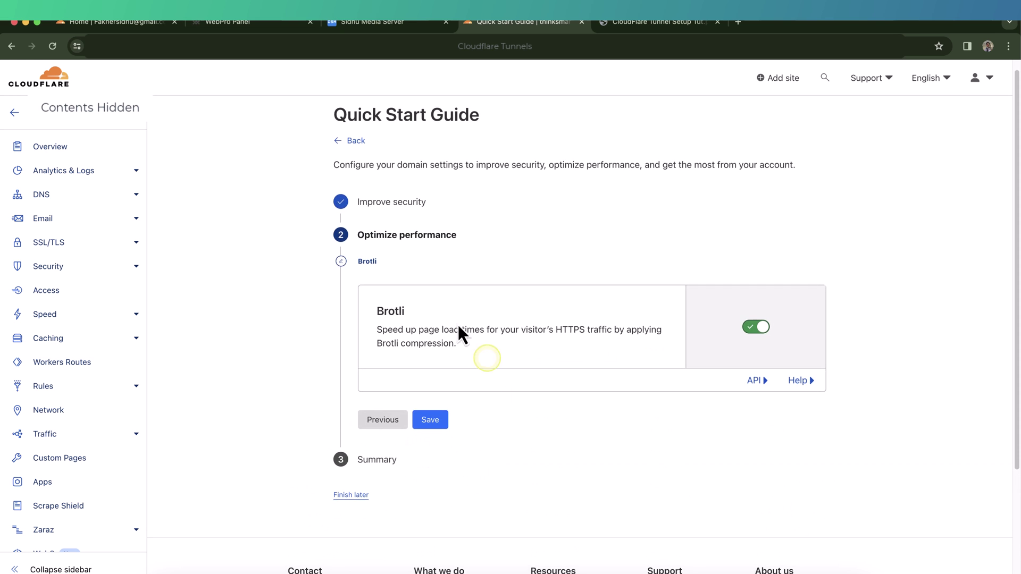
left_click(447, 420)
left_click(396, 391)
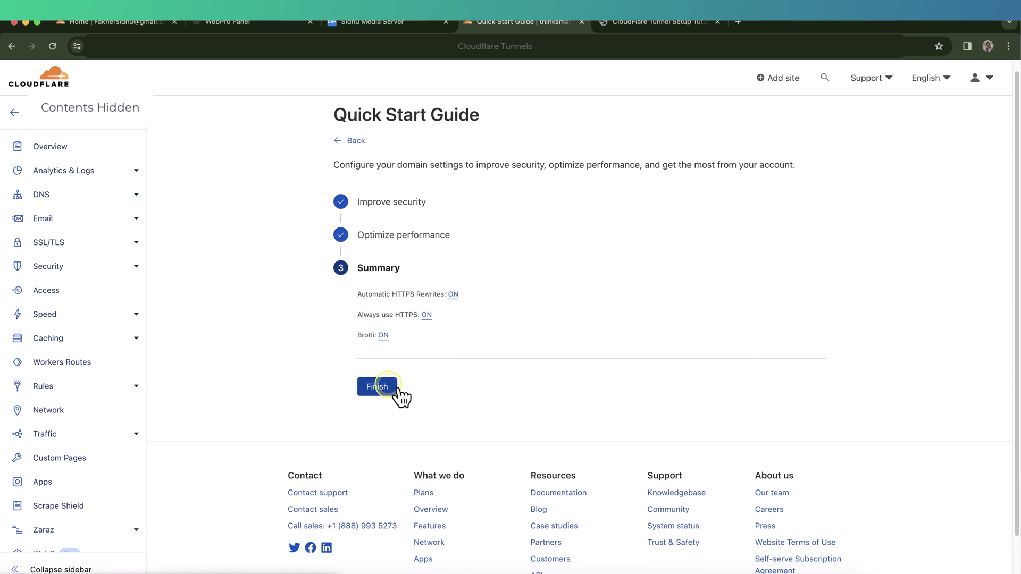
scroll(522, 415, "down", 5)
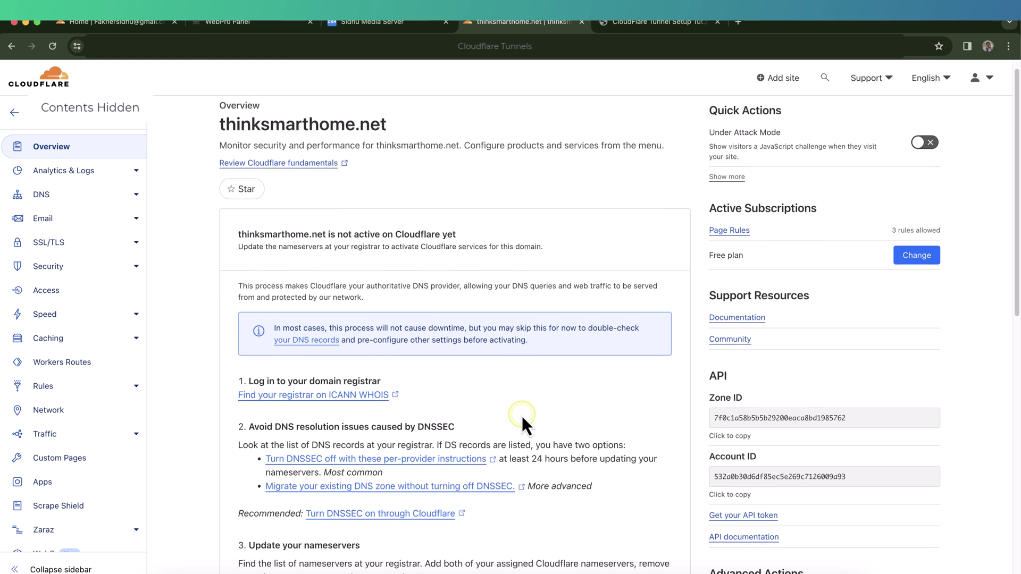
scroll(521, 416, "down", 1)
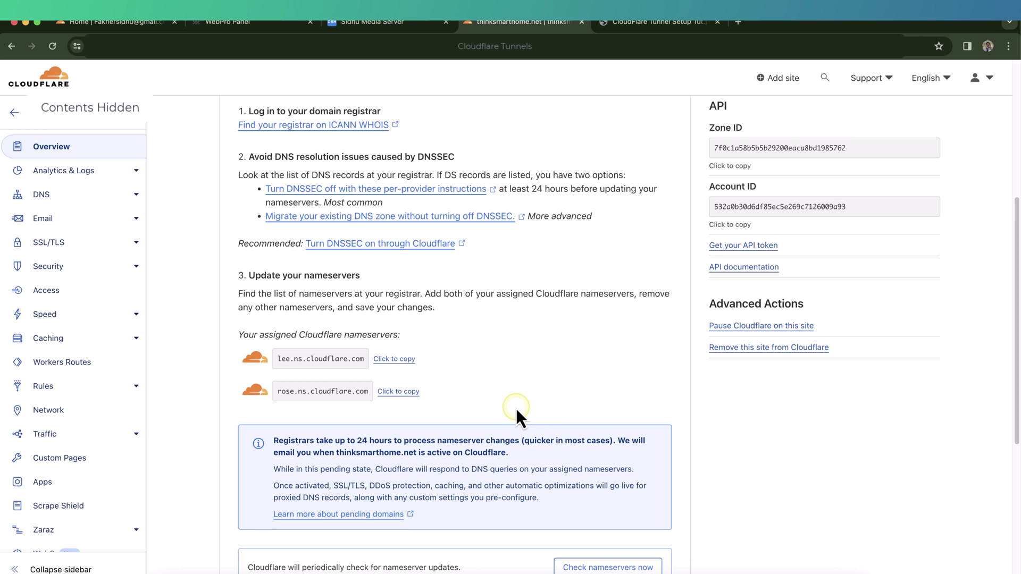
scroll(515, 407, "down", 2)
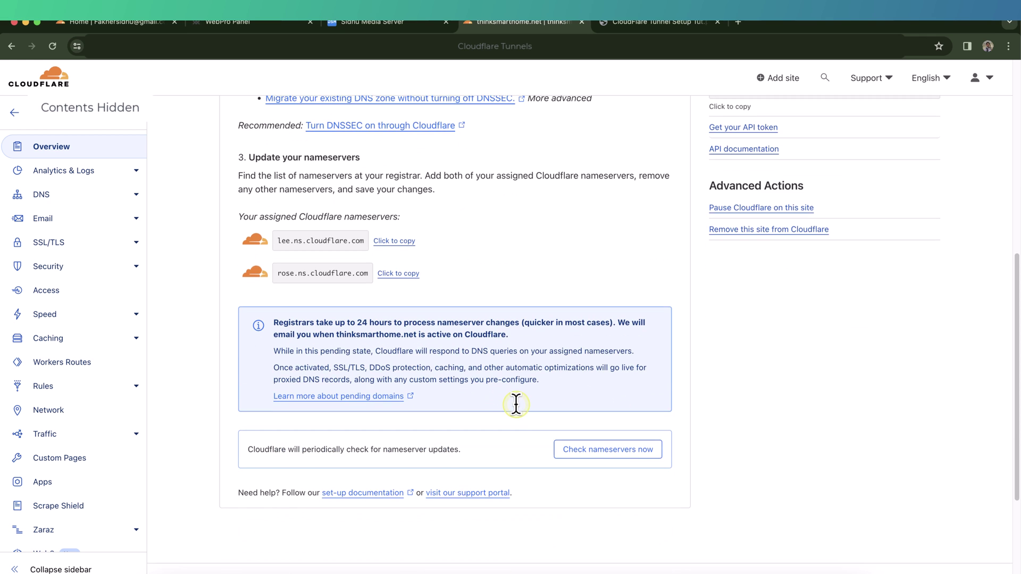
scroll(516, 405, "up", 7)
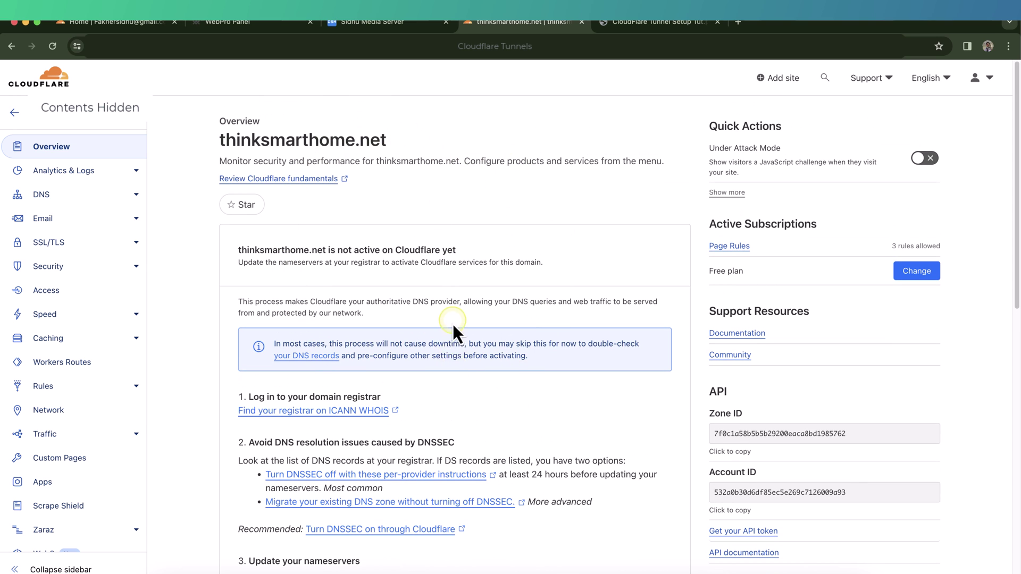
scroll(434, 299, "down", 3)
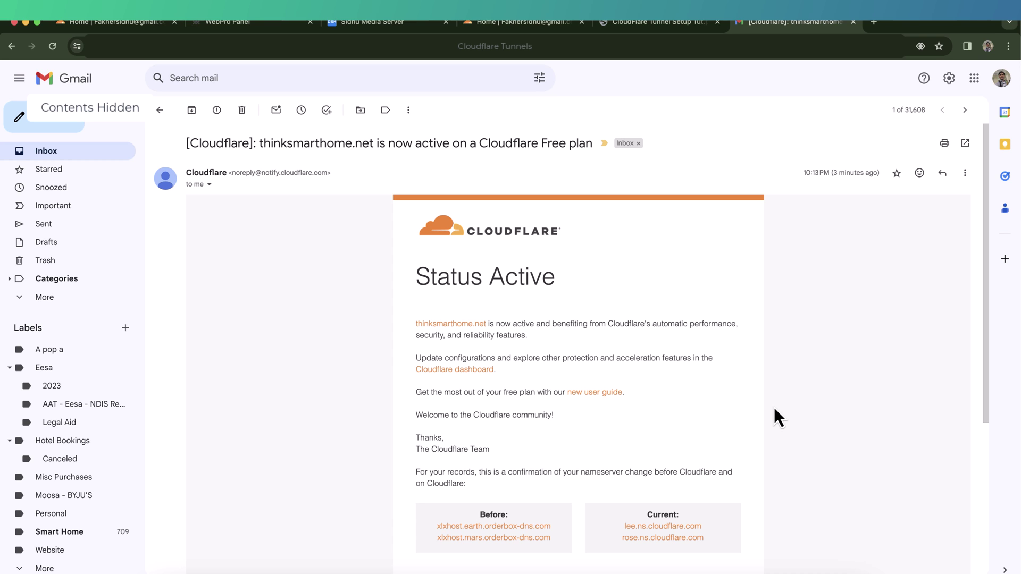
- Return to the Cloudflare account Home showing thinksmarthome.net as Active
key("super+4")
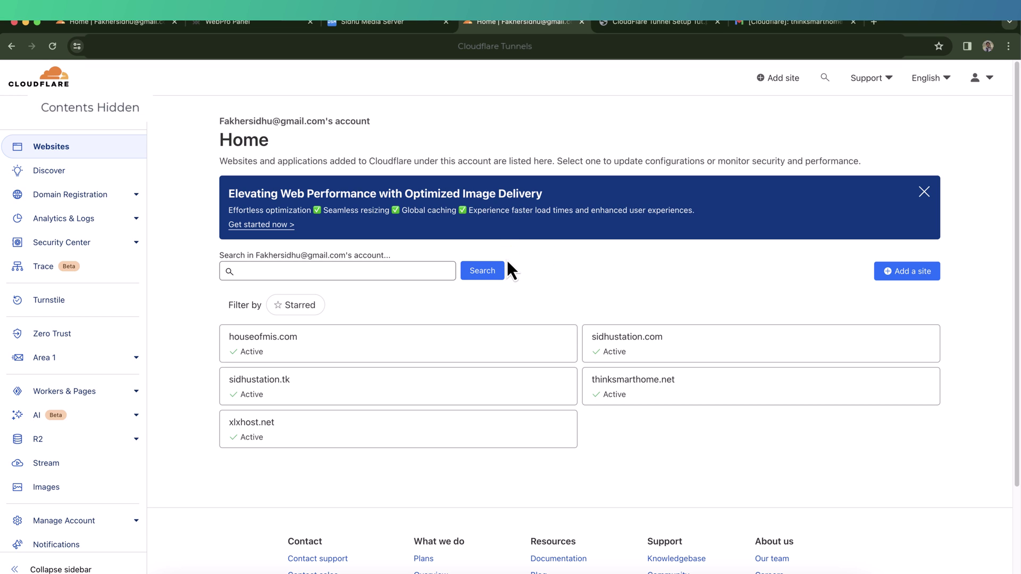
- Open Zero Trust and go to Access > Tunnels to list the two existing tunnels
left_click(130, 309)
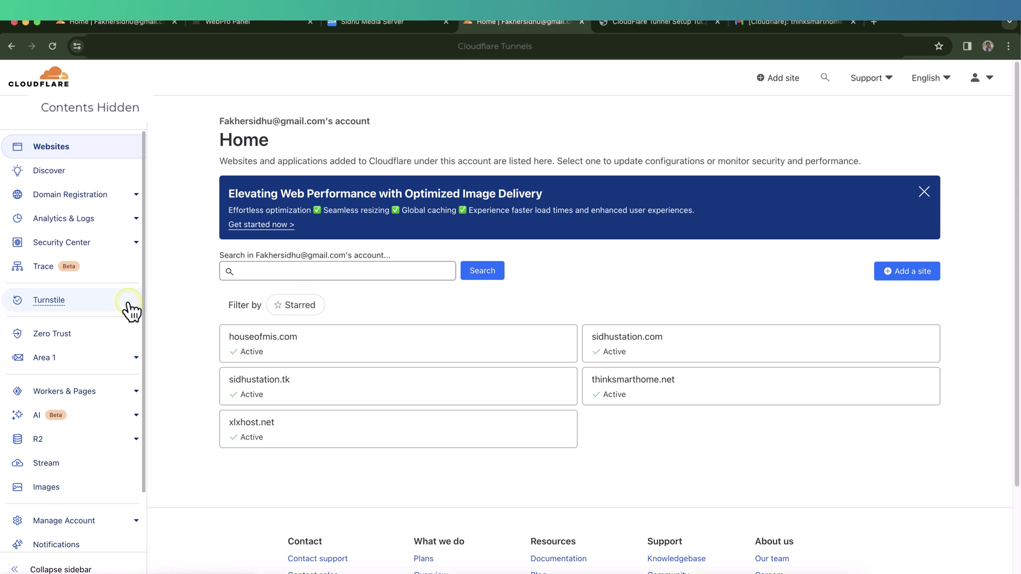
left_click(84, 335)
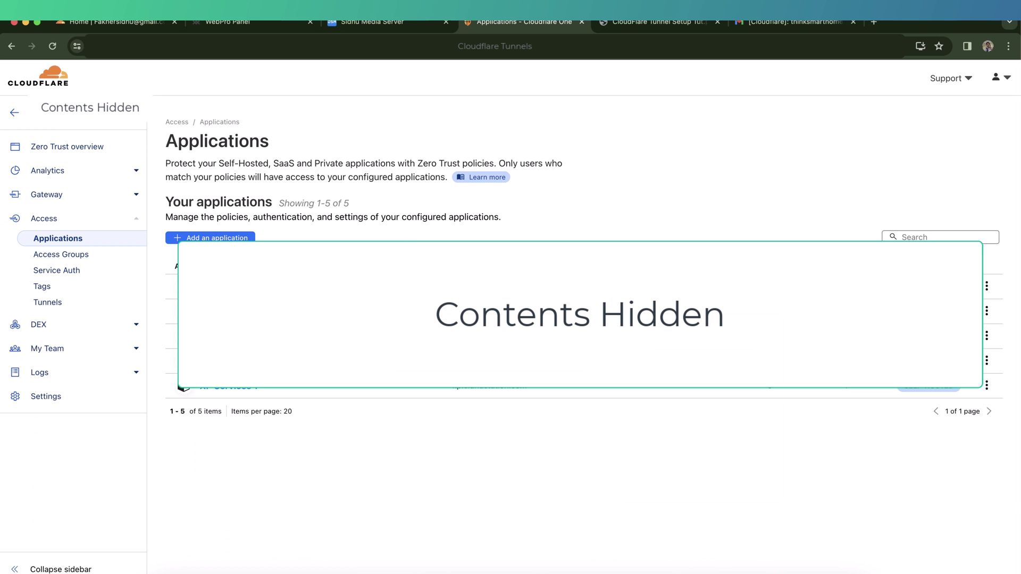
left_click(46, 303)
left_click(182, 238)
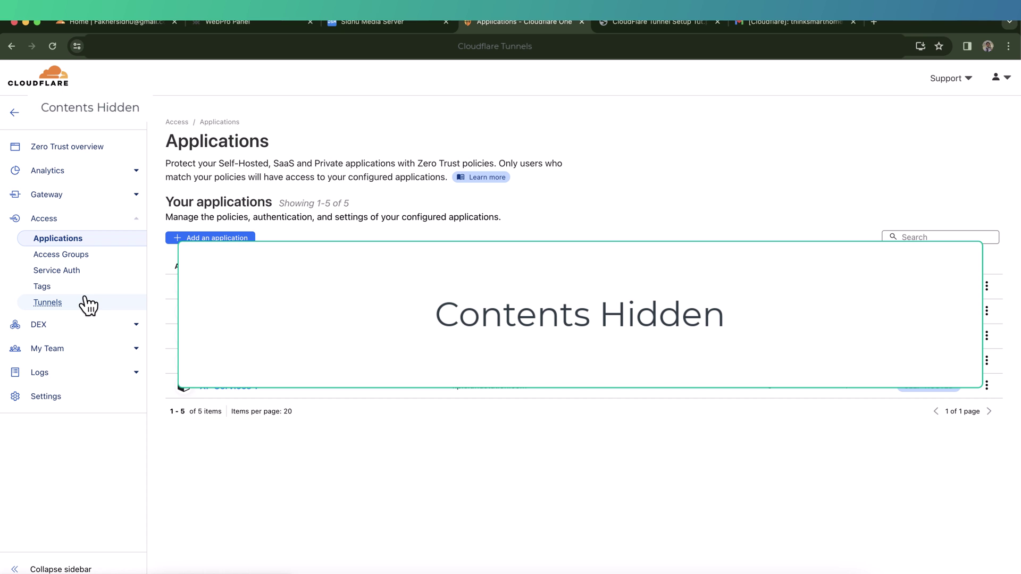
mouse_move(84, 297)
left_mouse_down()
mouse_move(46, 298)
mouse_move(78, 314)
mouse_move(55, 297)
left_mouse_up()
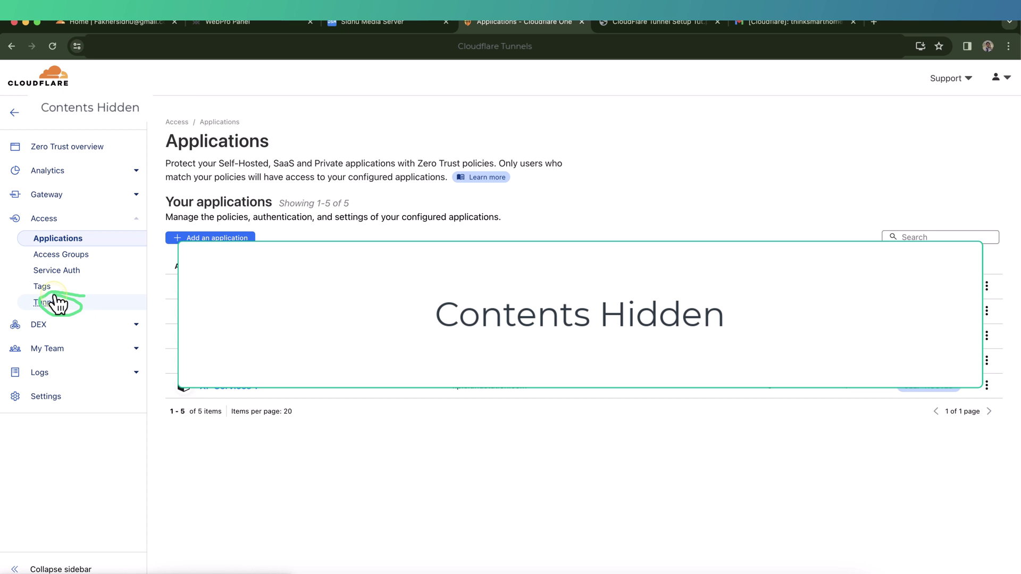
left_click(57, 302)
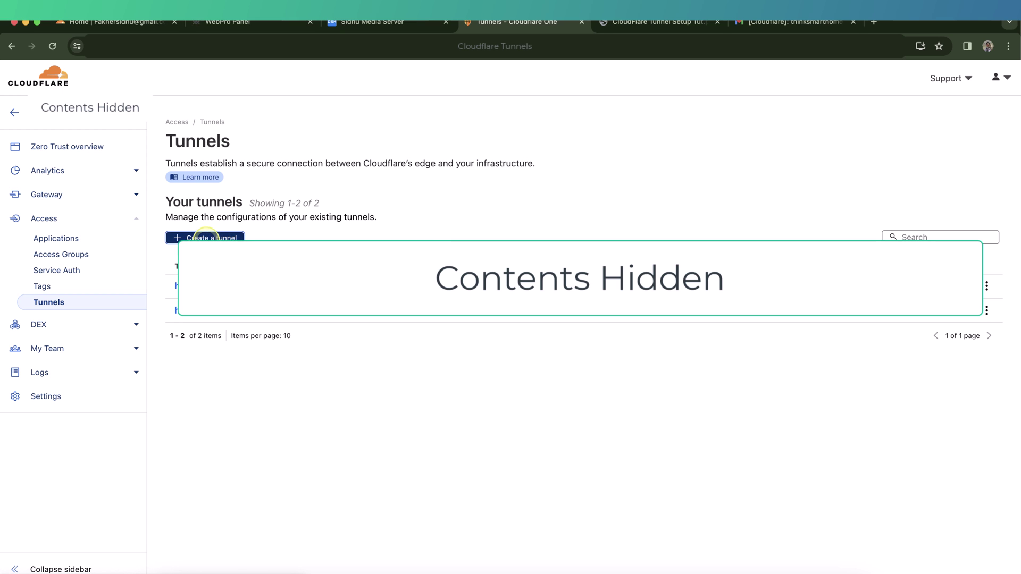
- Create a new tunnel named 'thinksmarthome' and save it
left_click(207, 237)
left_click(278, 356)
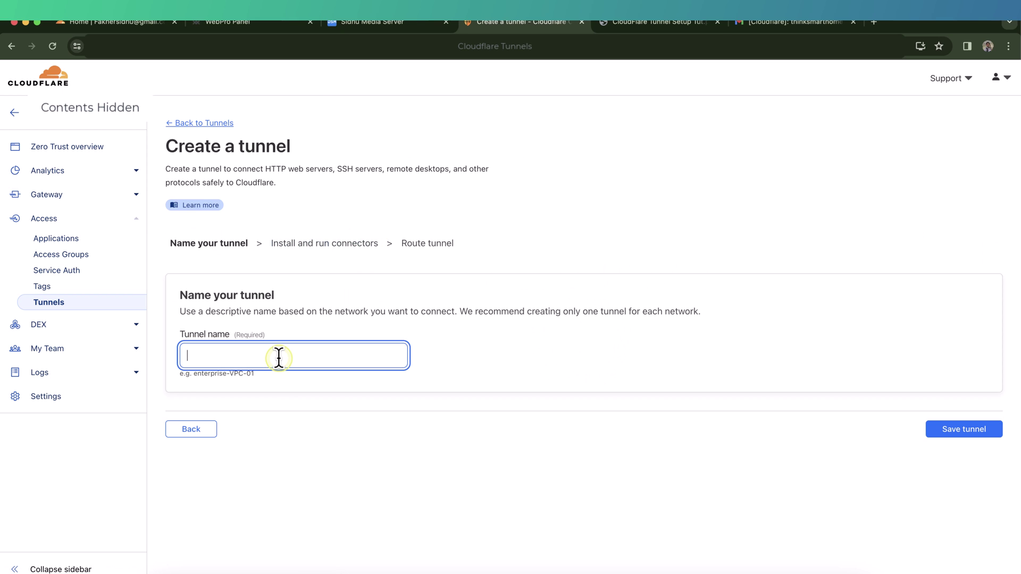
type("thinksmarthome")
left_click(957, 429)
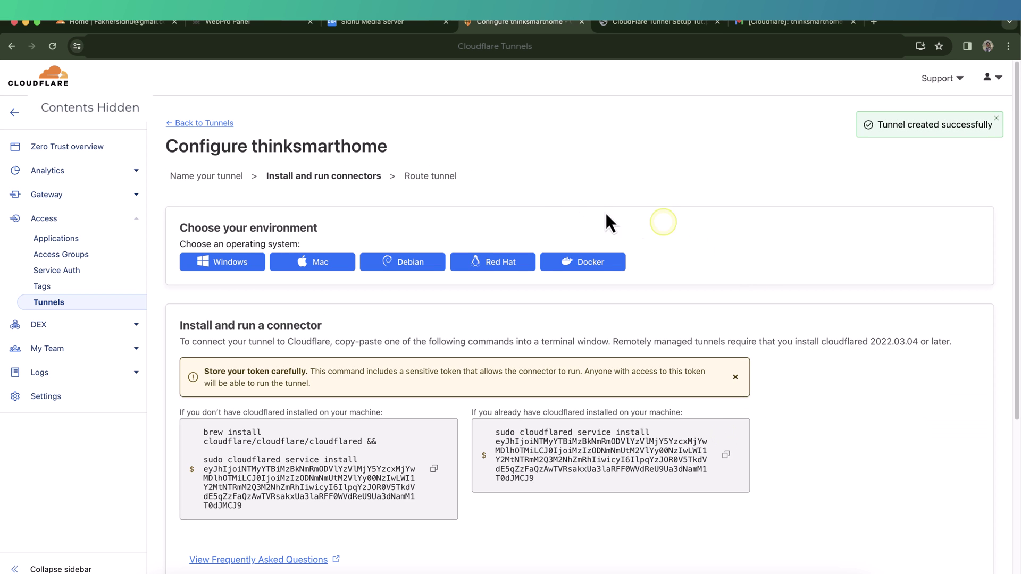
- Choose Docker as the connector environment for the thinksmarthome tunnel
scroll(445, 411, "down", 1)
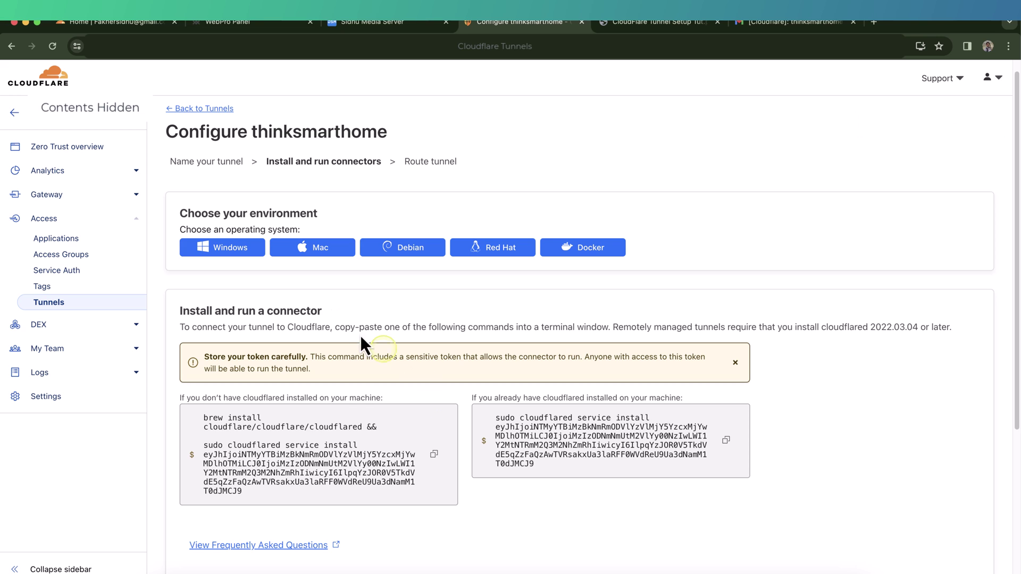
left_click(383, 264)
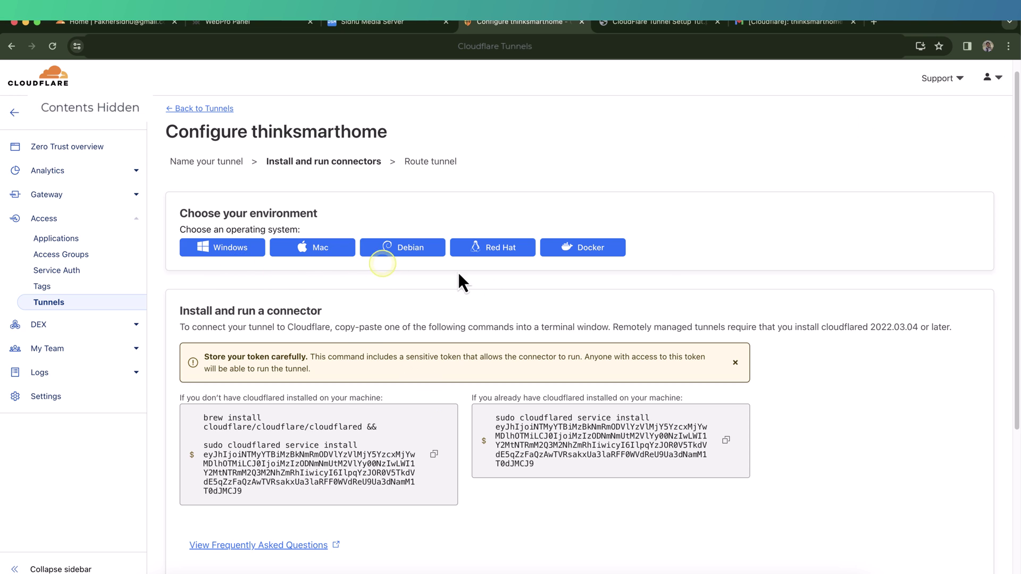
scroll(665, 292, "down", 2)
left_click(664, 291)
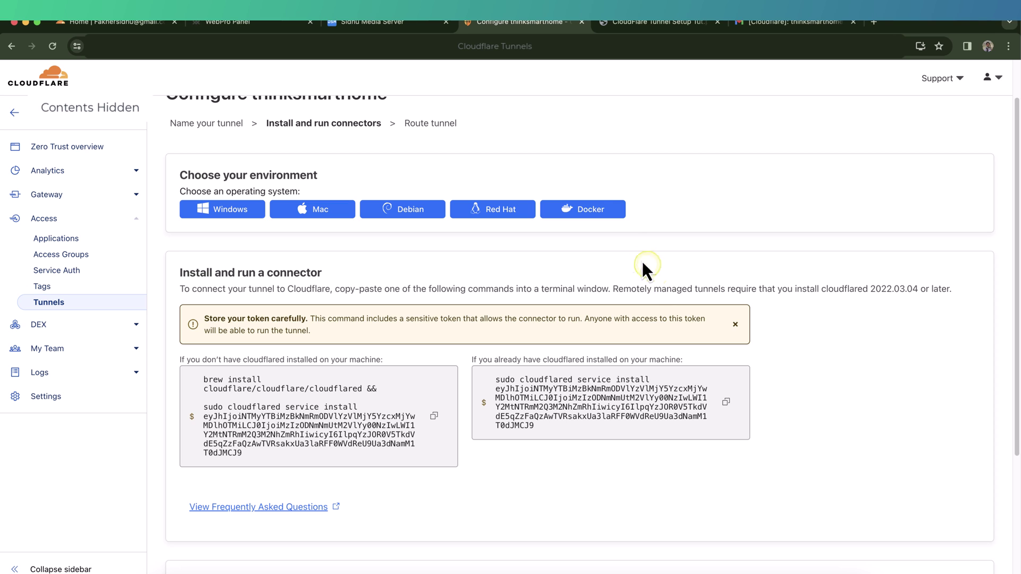
left_click(593, 211)
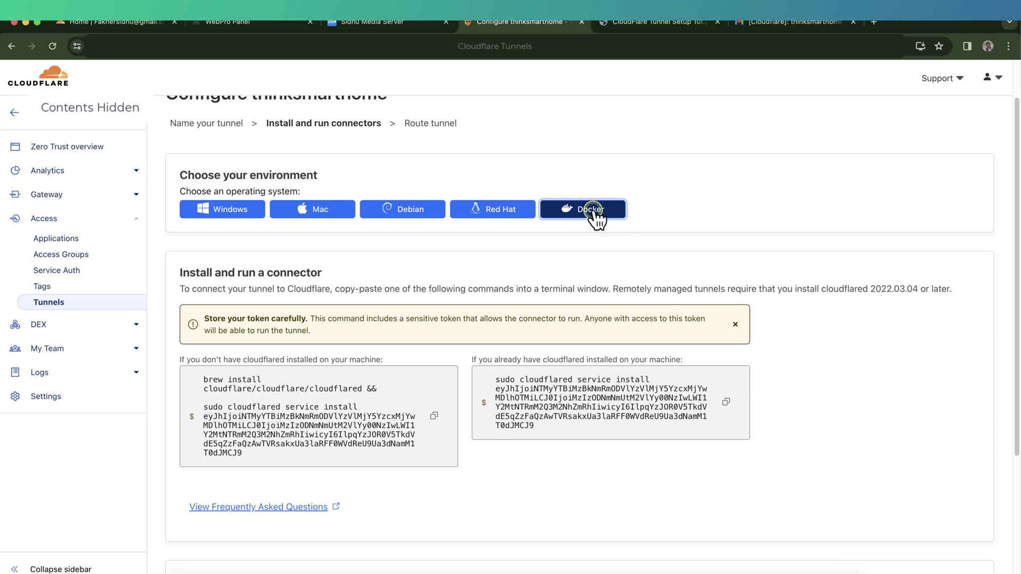
- Show the thinksmarthome Docker run connector command and copy it
left_click(564, 327)
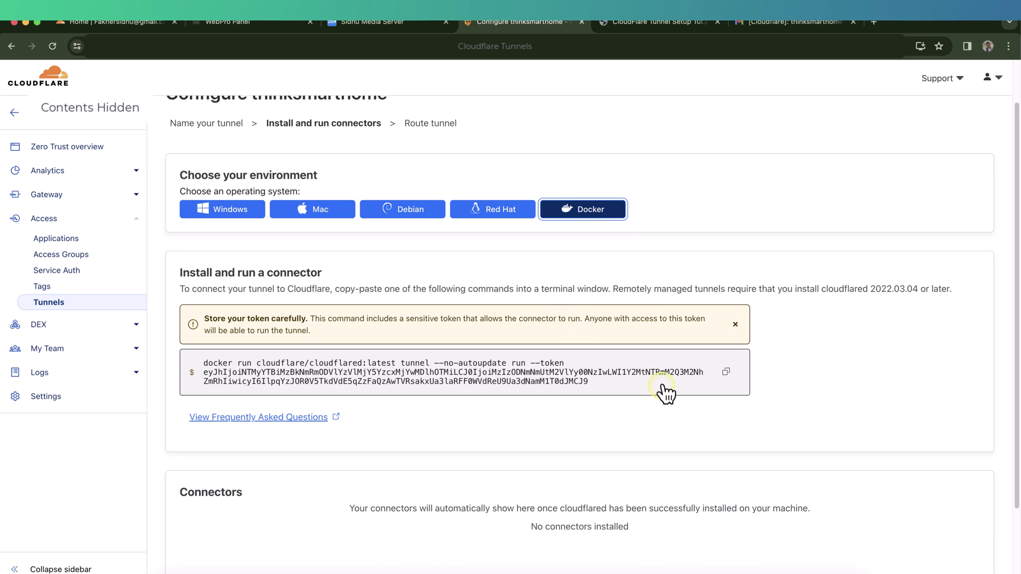
left_click(382, 400)
left_click(619, 381)
scroll(624, 390, "up", 1)
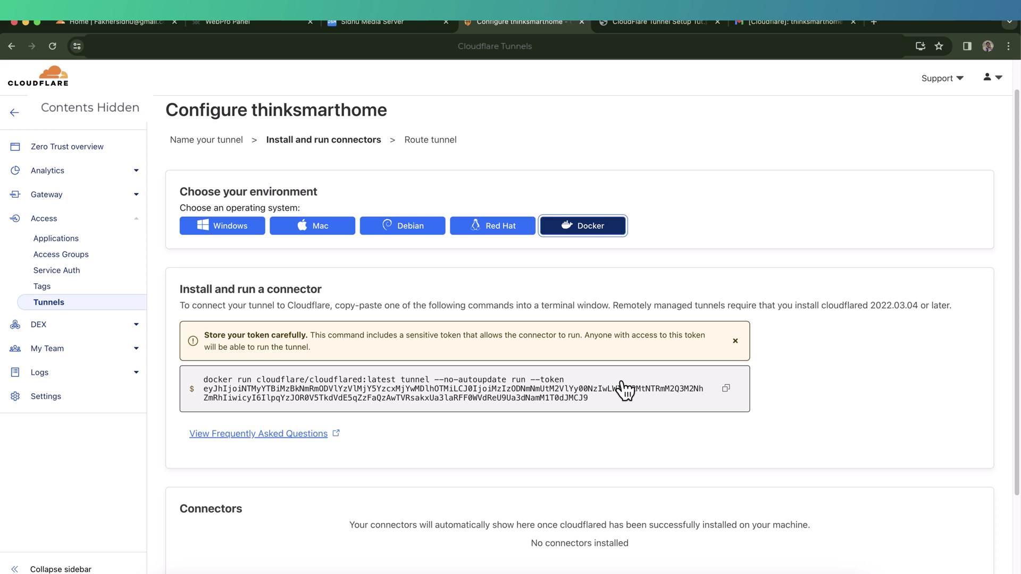
left_click(546, 269)
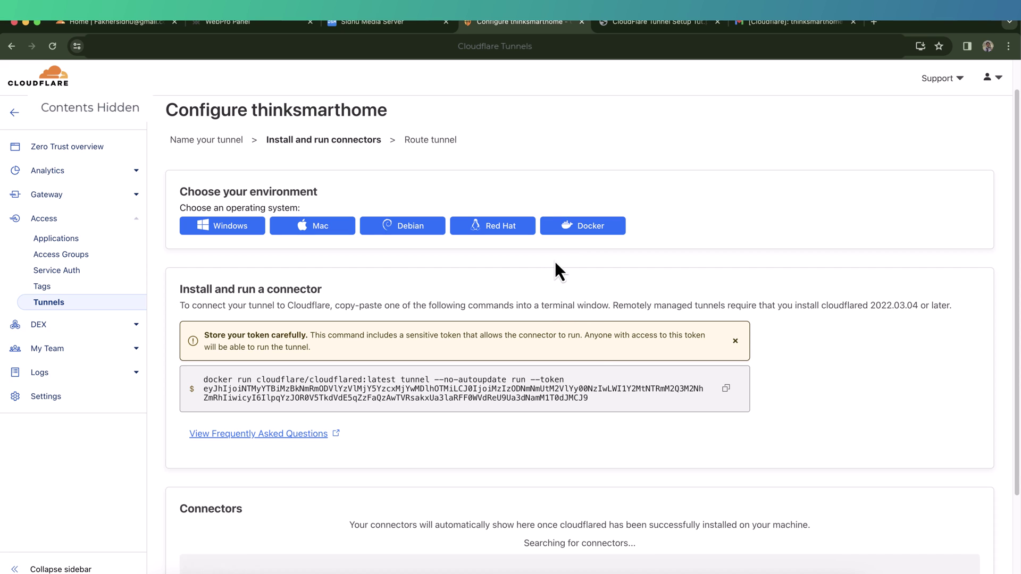
- In Container Manager's Registry, download the cloudflare/cloudflared image with tag latest
key("ctrl+shift+Tab")
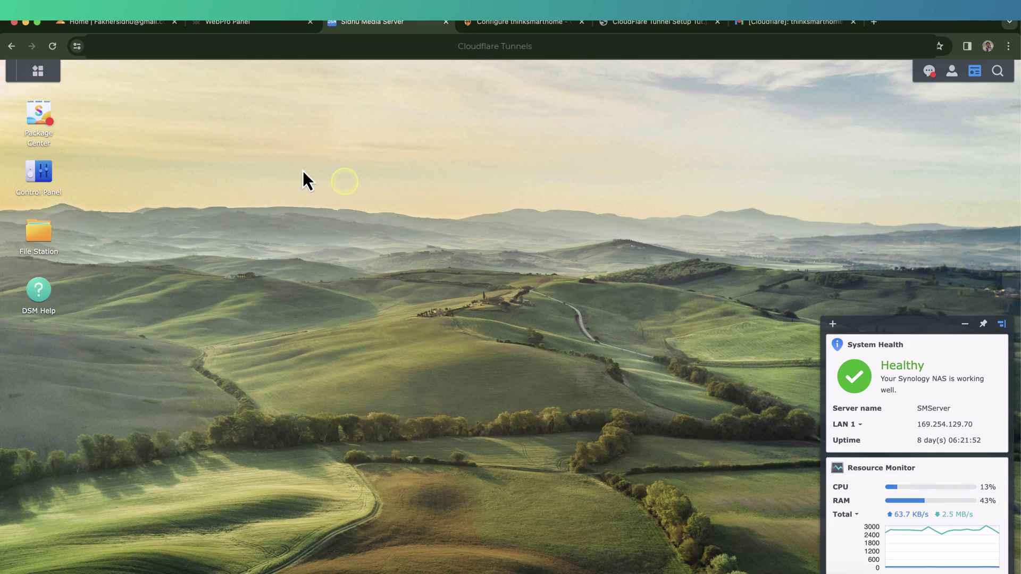
left_click(38, 71)
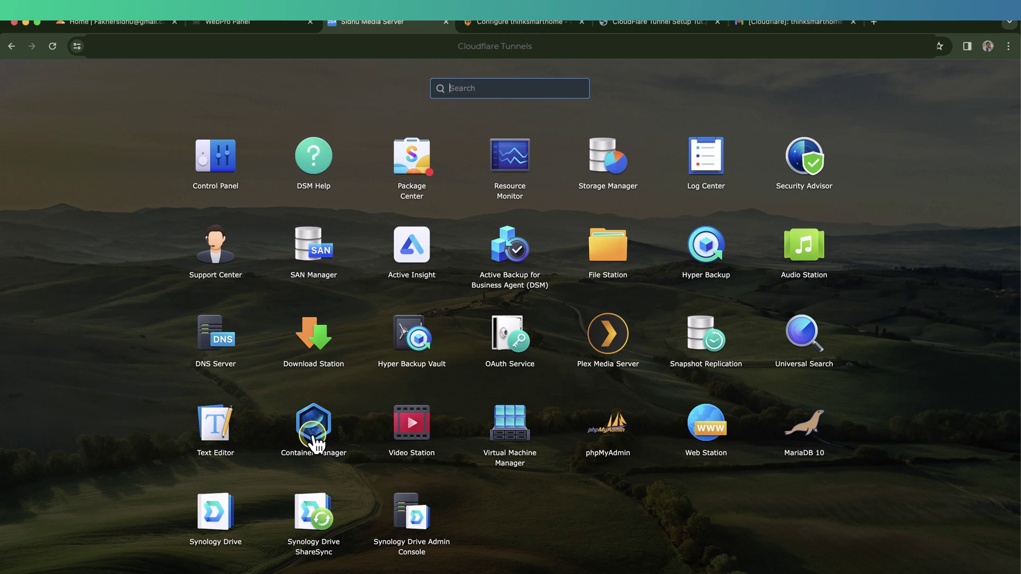
left_click(315, 438)
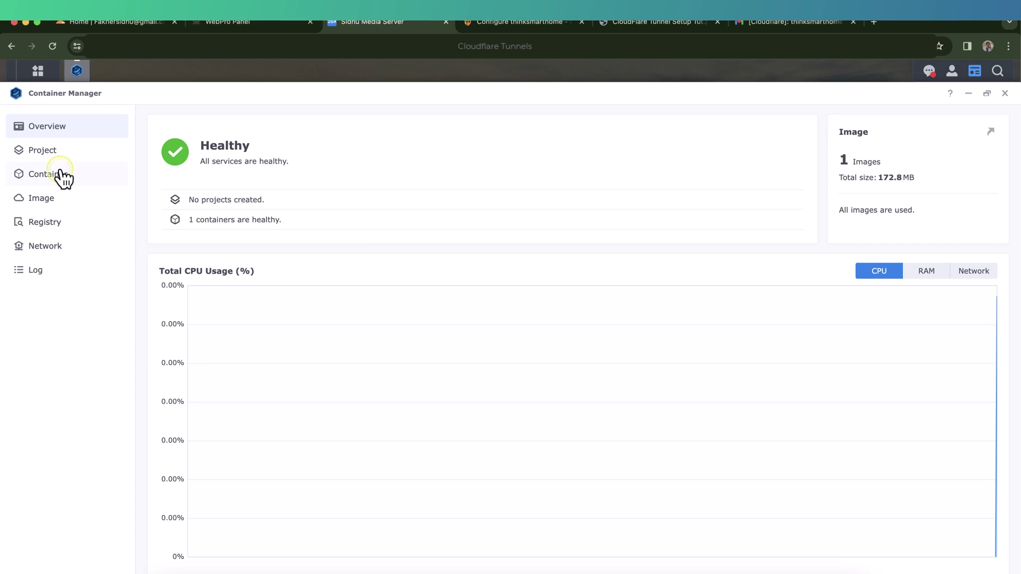
left_click(56, 223)
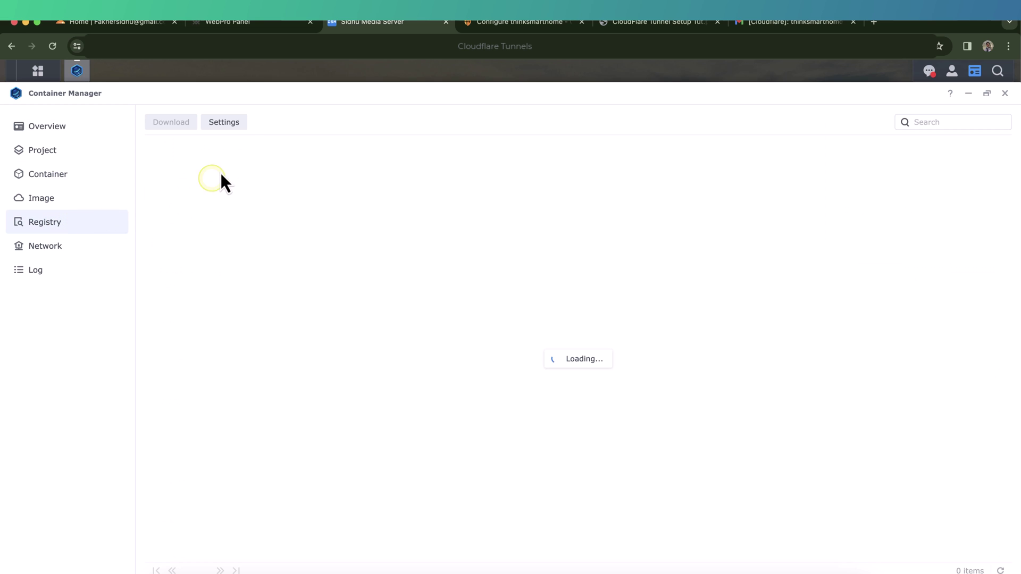
left_click(950, 124)
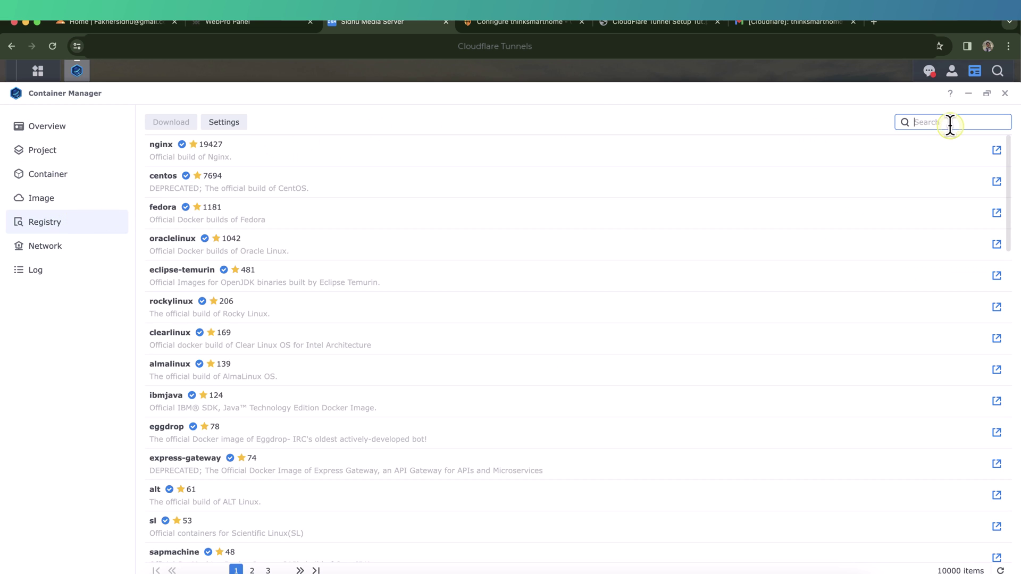
type("clou")
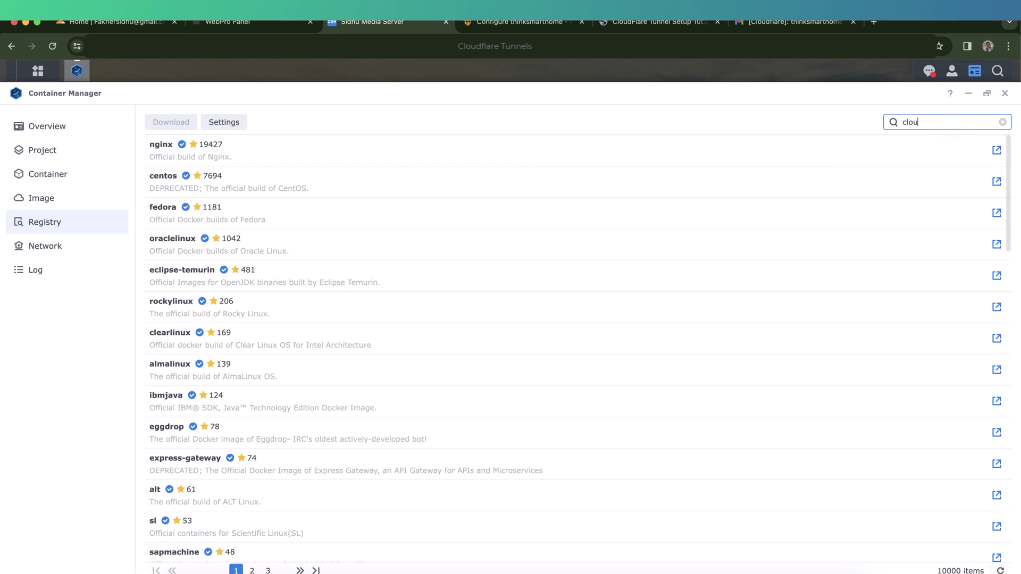
type("dflared")
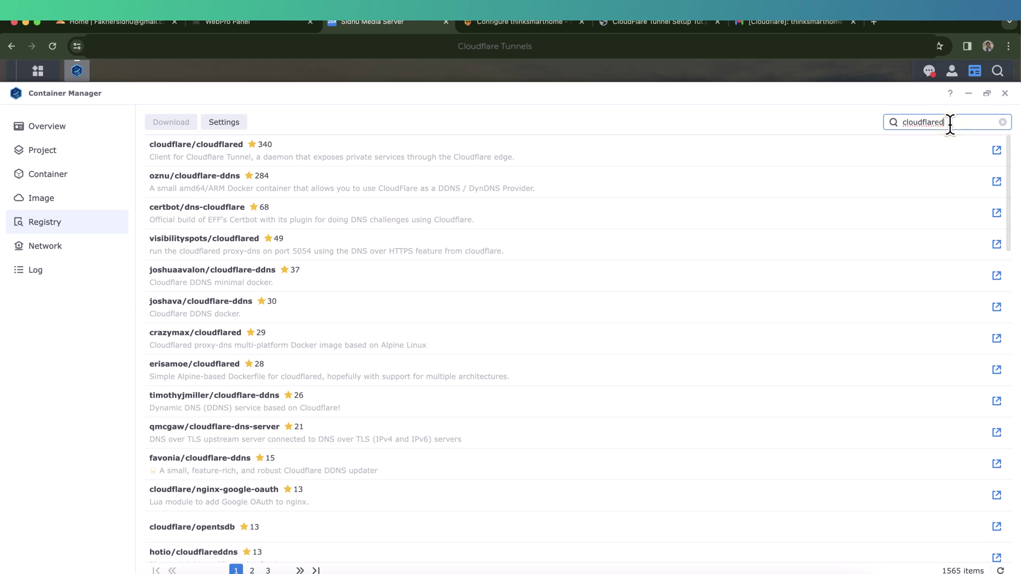
left_click(330, 163)
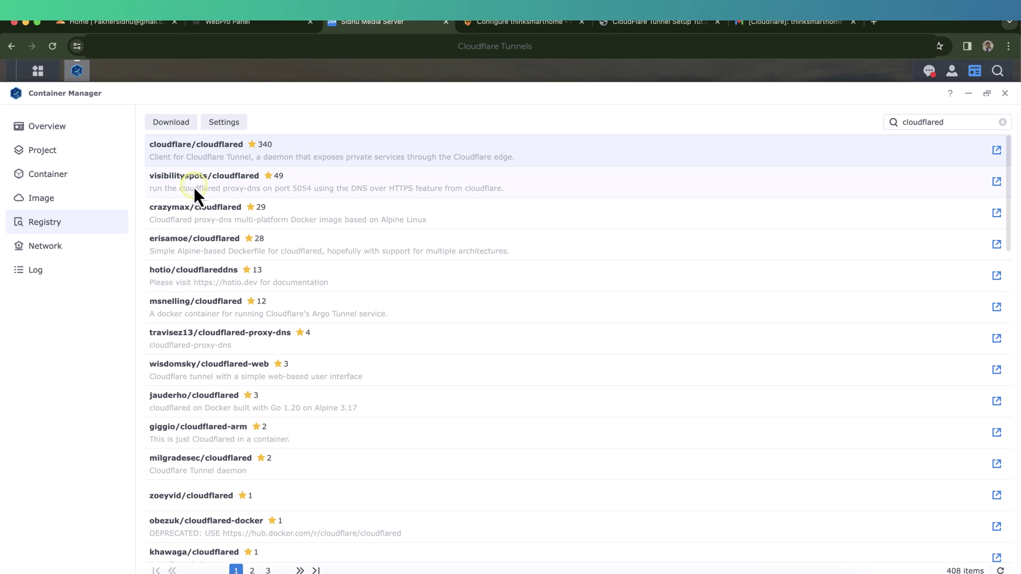
left_click(181, 130)
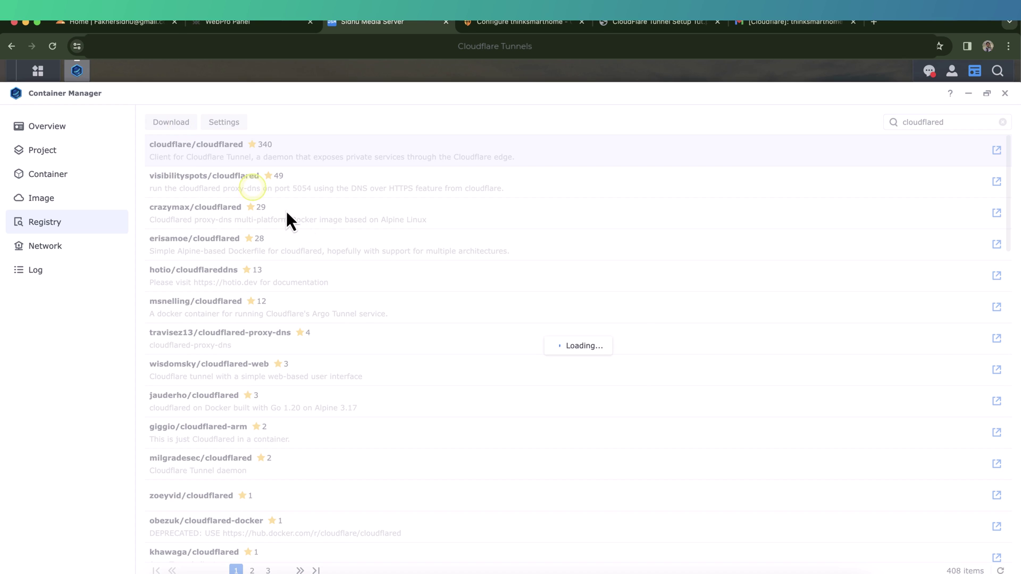
left_click(538, 339)
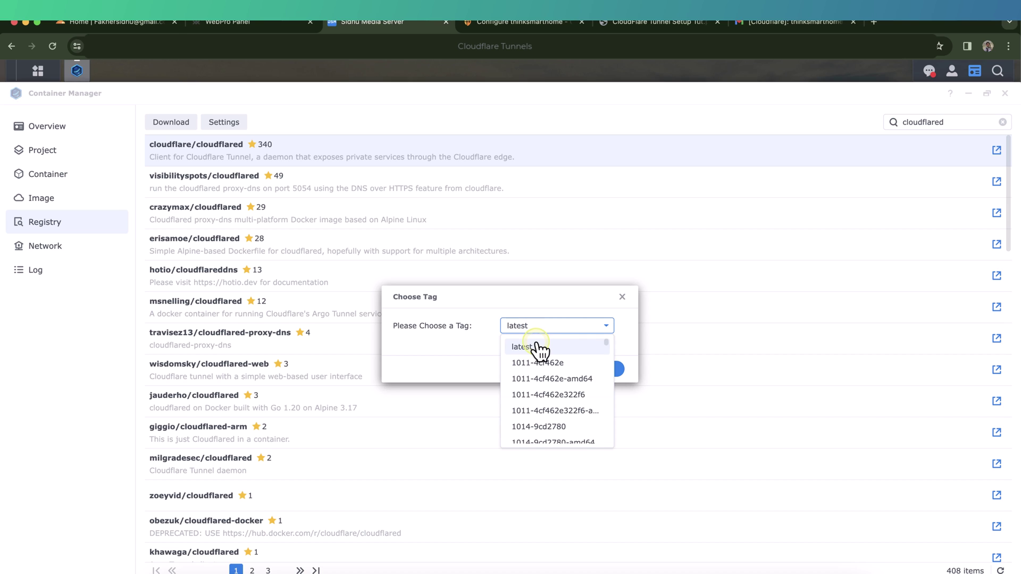
left_click(539, 348)
left_click(609, 369)
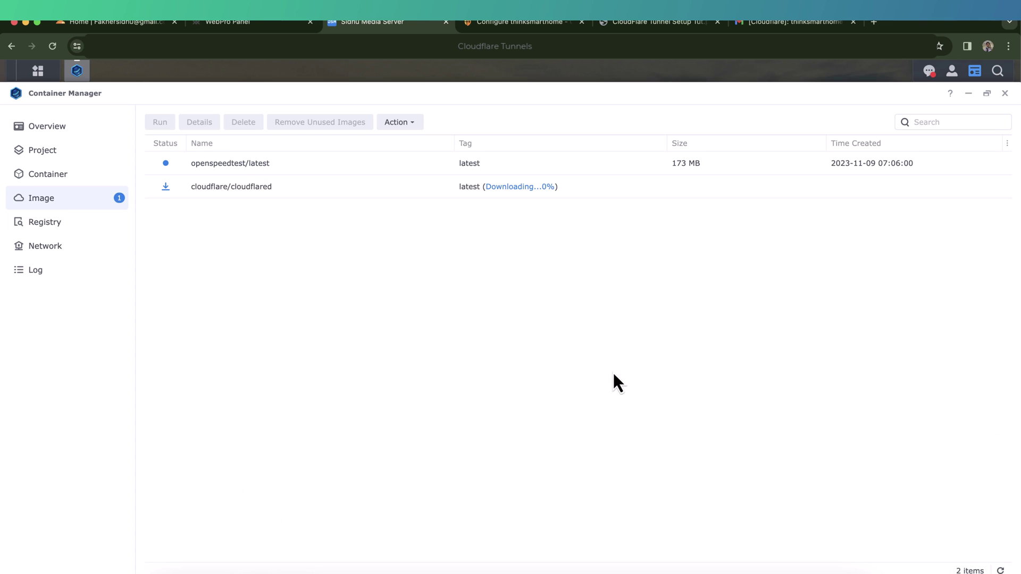
- Start a new container from the downloaded cloudflare/cloudflared:latest image
left_click(438, 380)
left_click(215, 171)
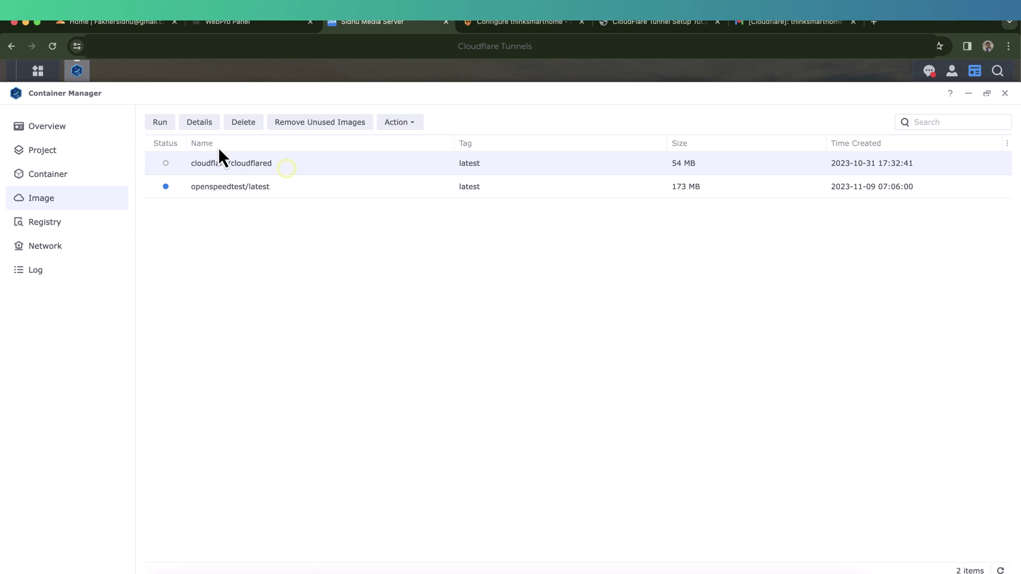
left_click(161, 122)
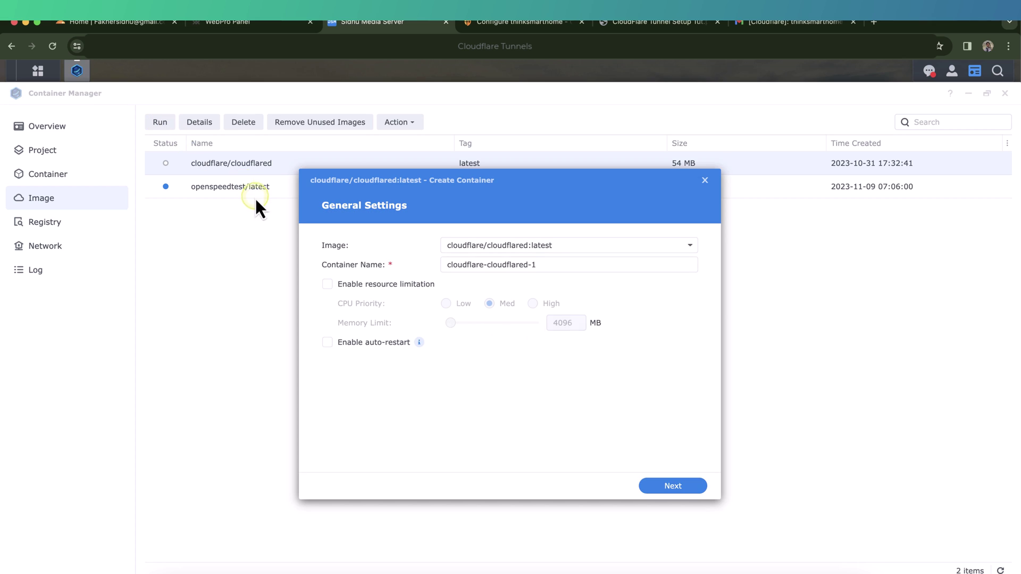
- Name the container ThinkSmartHome and enable automatic restart
left_click(561, 262)
type("Th")
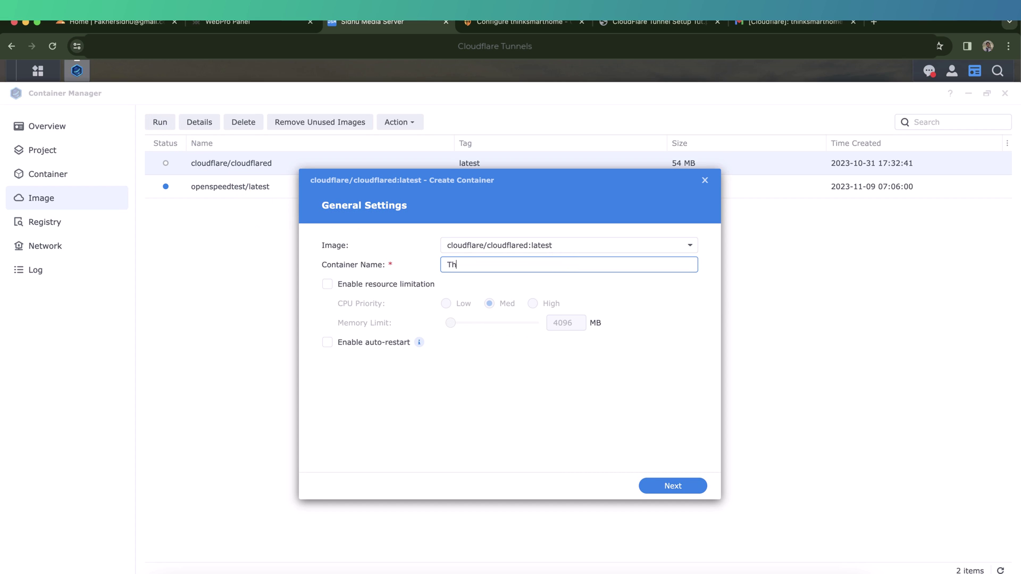
type("inkSmartHome")
left_click(357, 352)
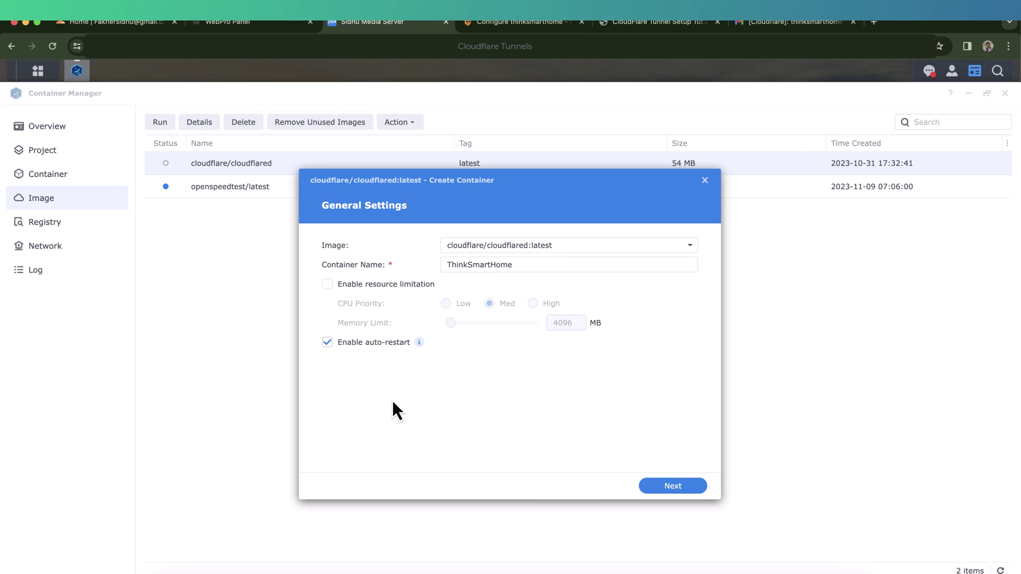
left_click(671, 488)
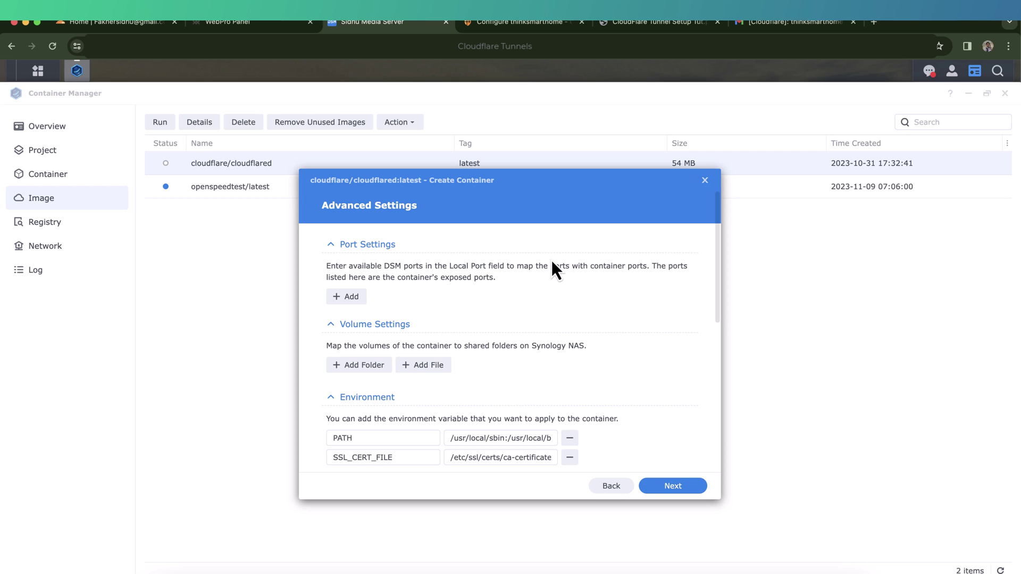
- In the advanced settings, connect the container to the host network
left_click(335, 248)
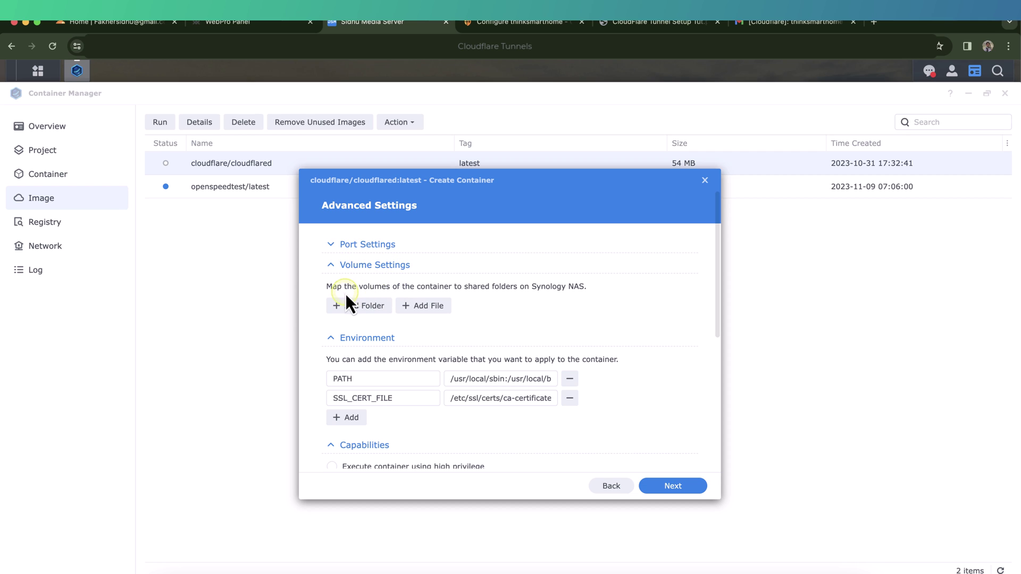
left_click(335, 266)
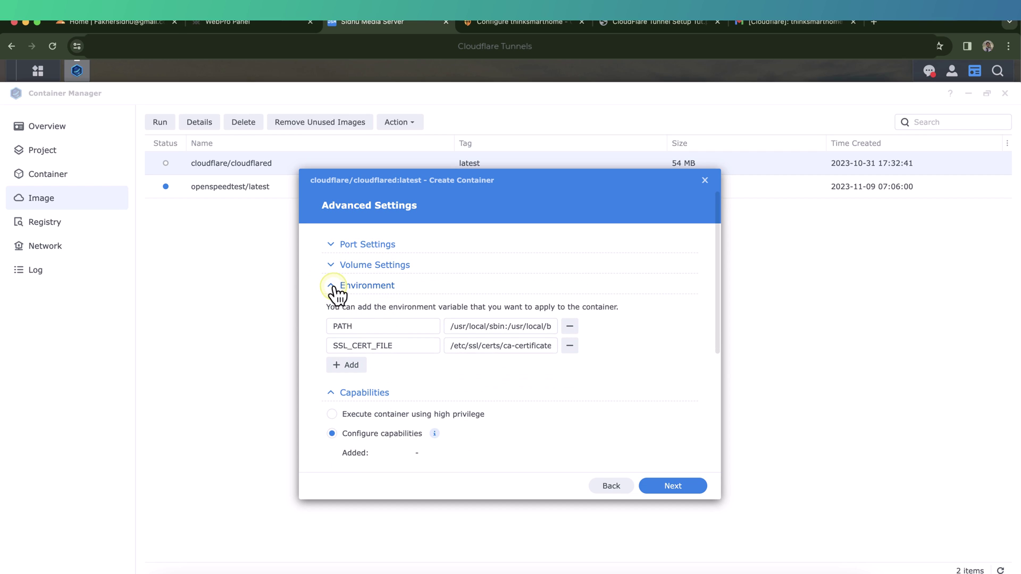
left_click(334, 287)
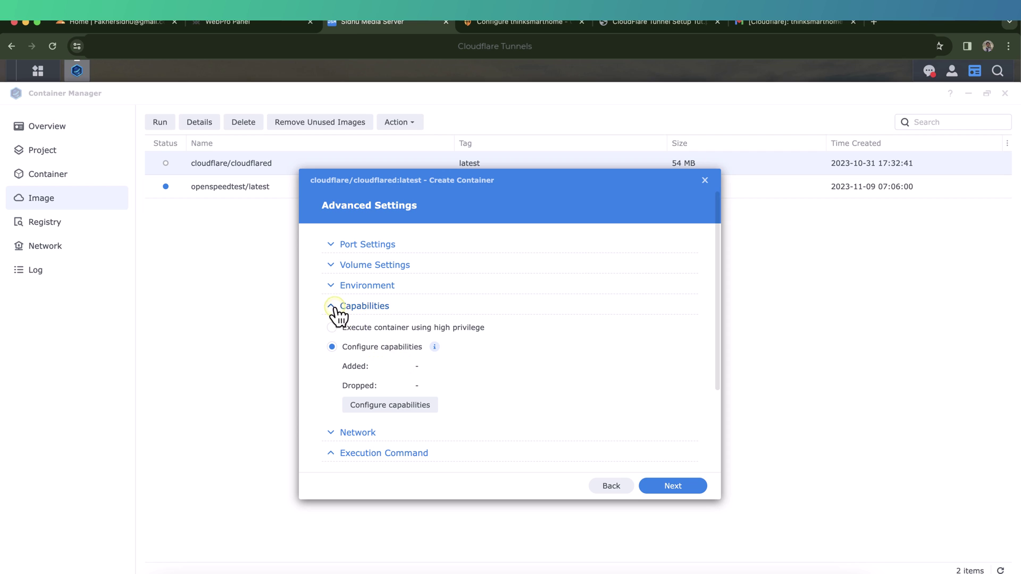
left_click(336, 304)
left_click(345, 328)
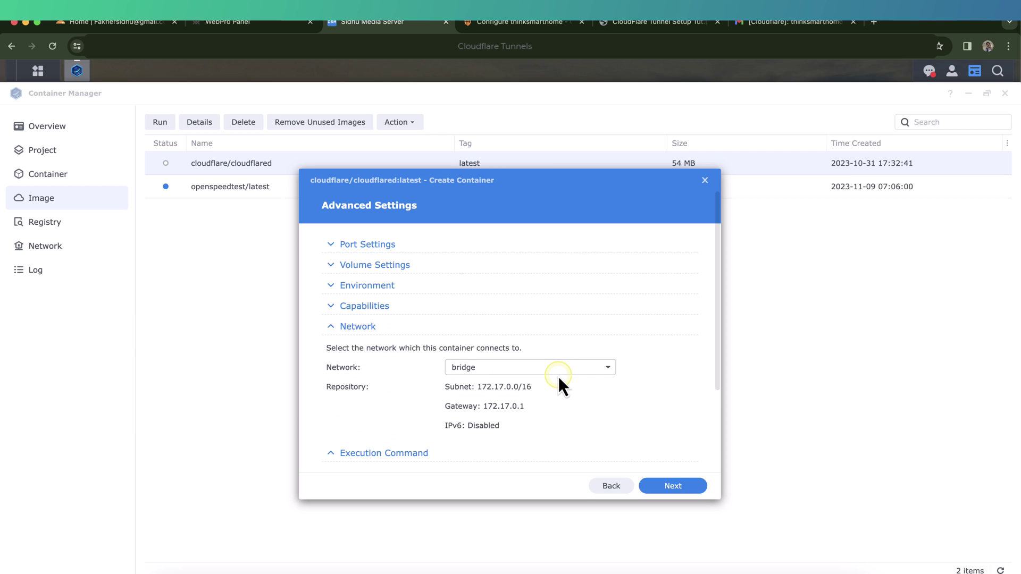
left_click(560, 374)
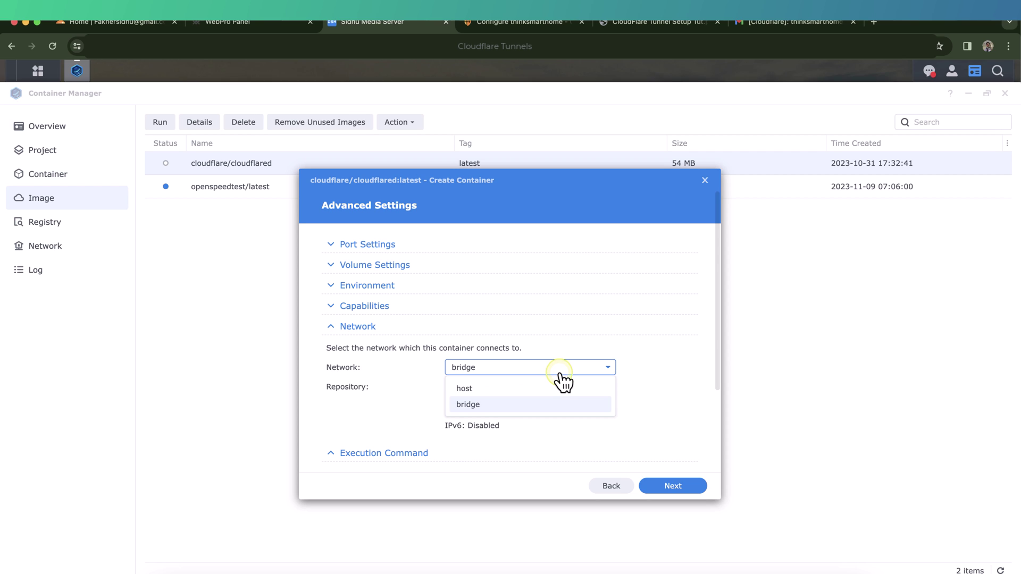
left_click(506, 393)
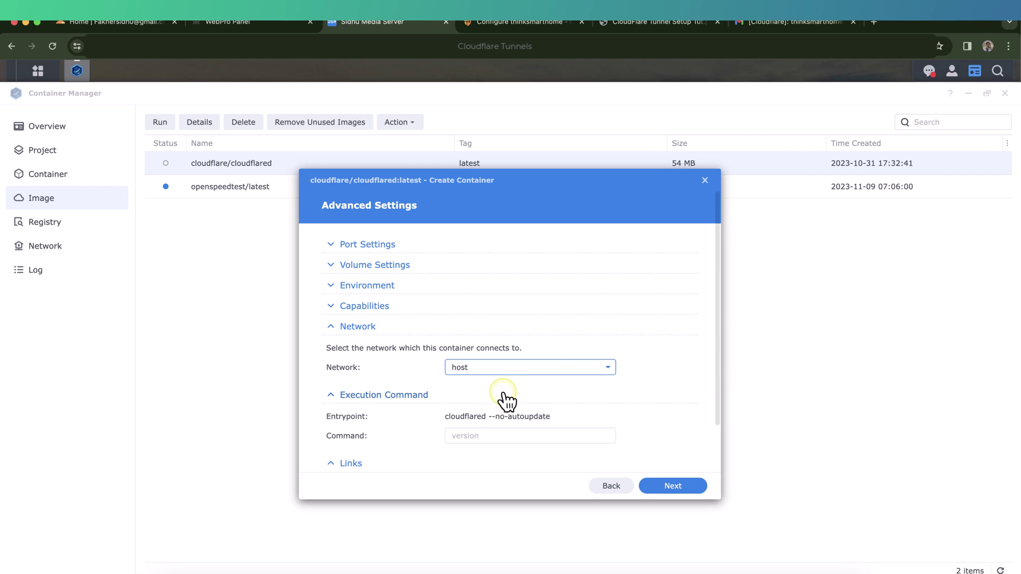
scroll(579, 379, "down", 1)
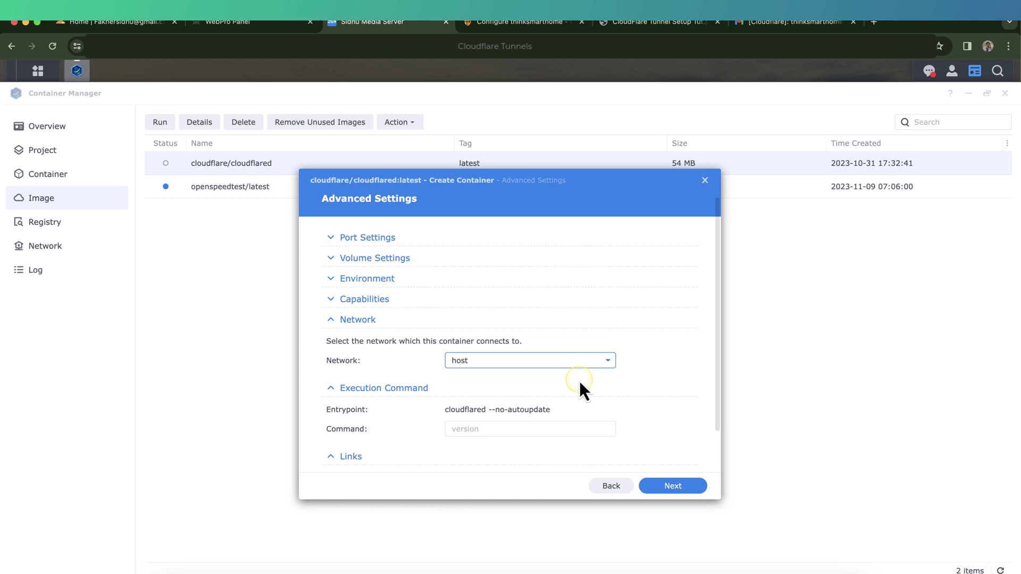
scroll(579, 381, "down", 2)
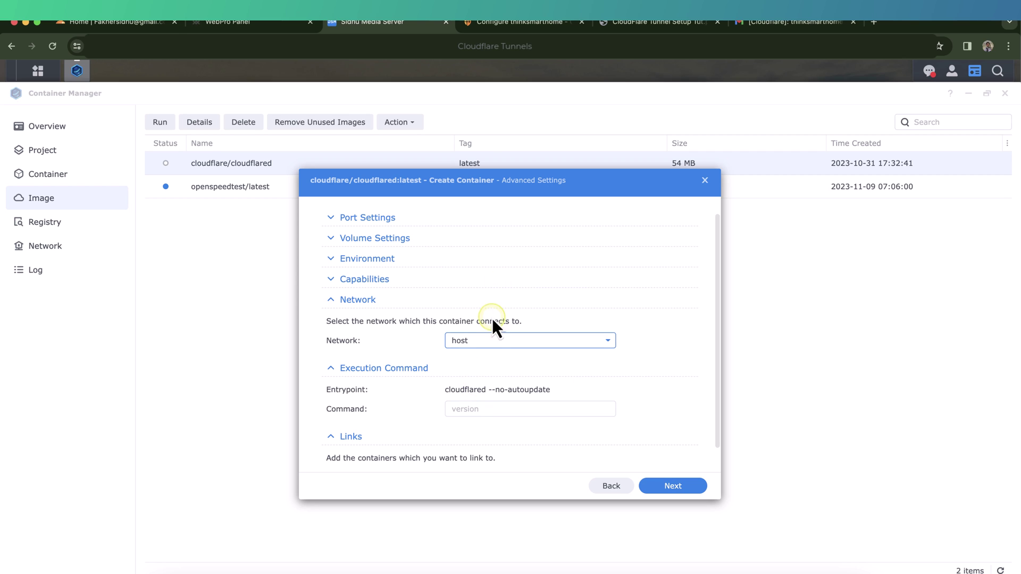
left_click(515, 25)
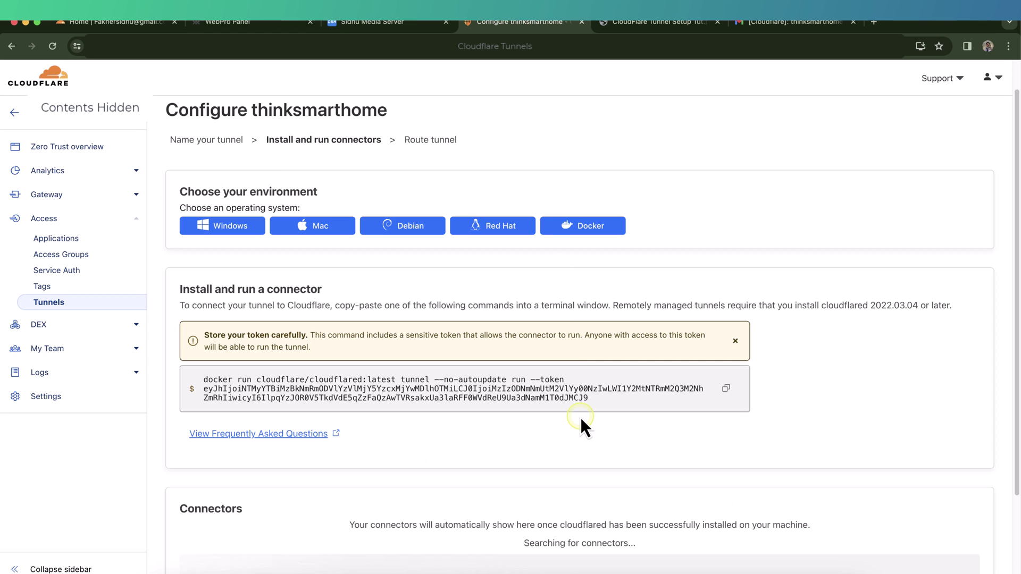
- Copy the docker run connector command and open a blank note in Notes
left_click(726, 389)
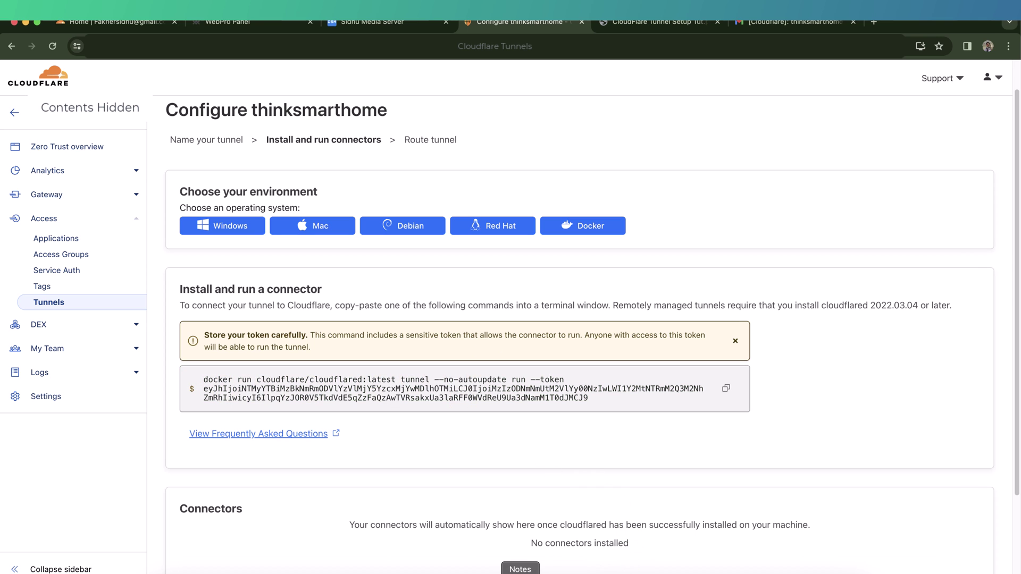
left_click(512, 570)
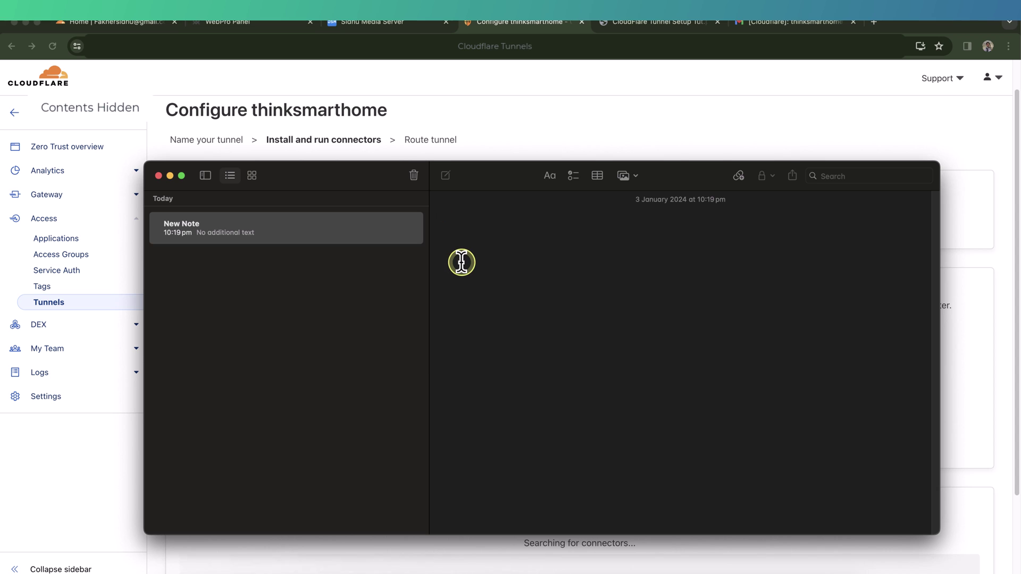
- Paste the command, strip the docker run prefix and --no-autoupdate, then copy the 'tunnel run --token' text
key("super+v")
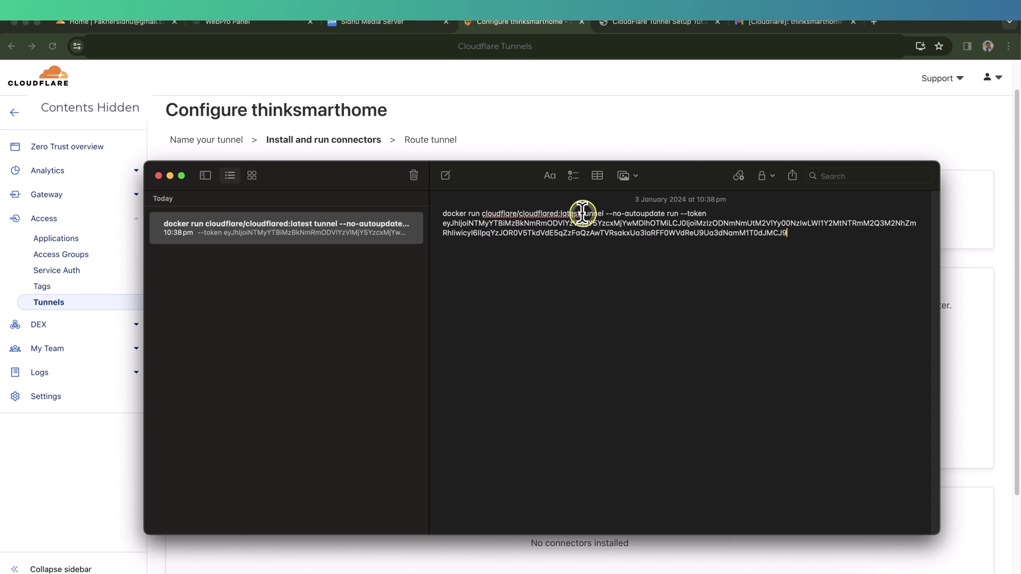
left_click_drag(582, 213, 442, 213)
key("BackSpace")
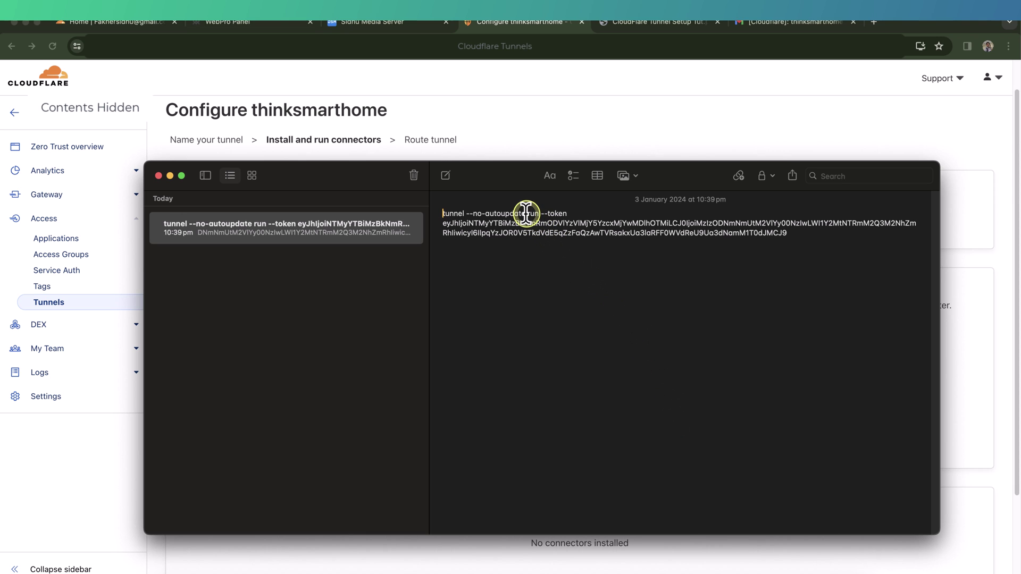
left_click_drag(525, 214, 468, 212)
key("BackSpace")
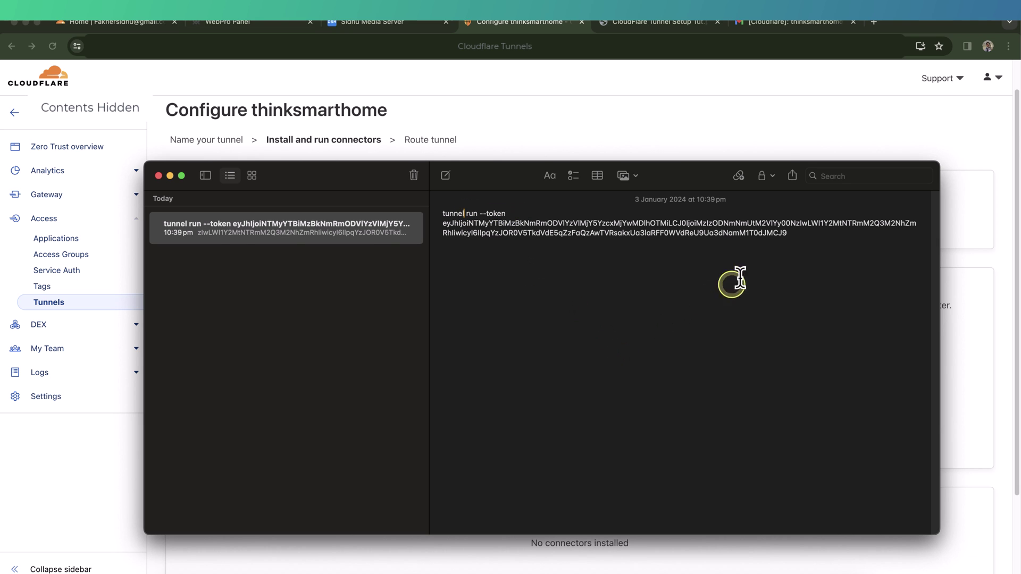
left_click_drag(807, 235, 420, 210)
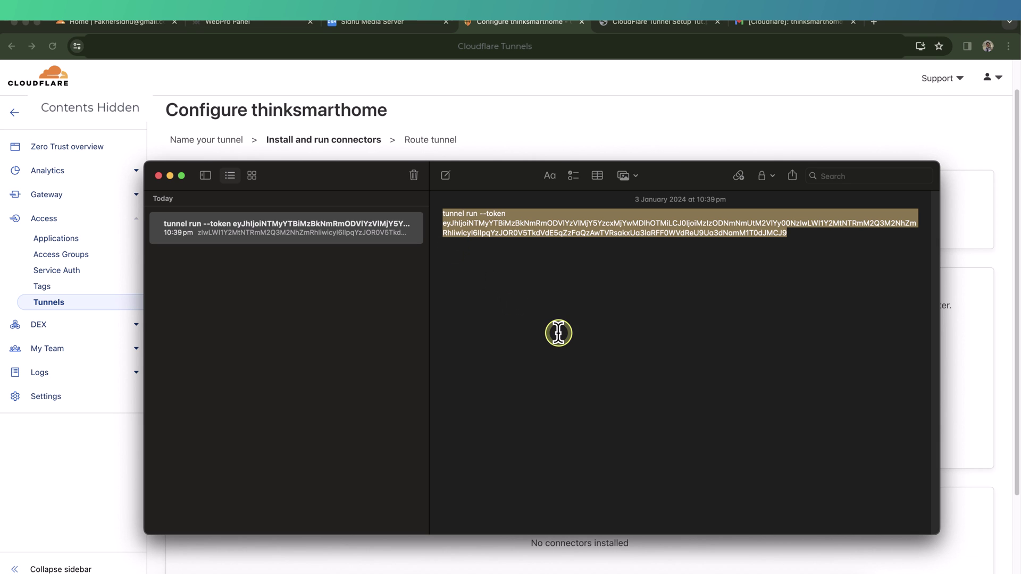
right_click(562, 225)
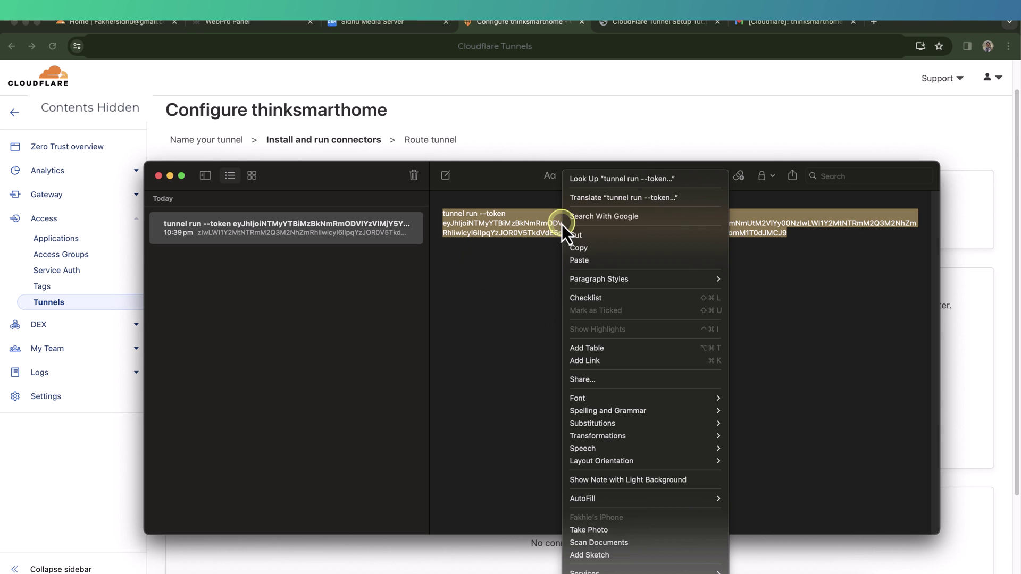
left_click(598, 250)
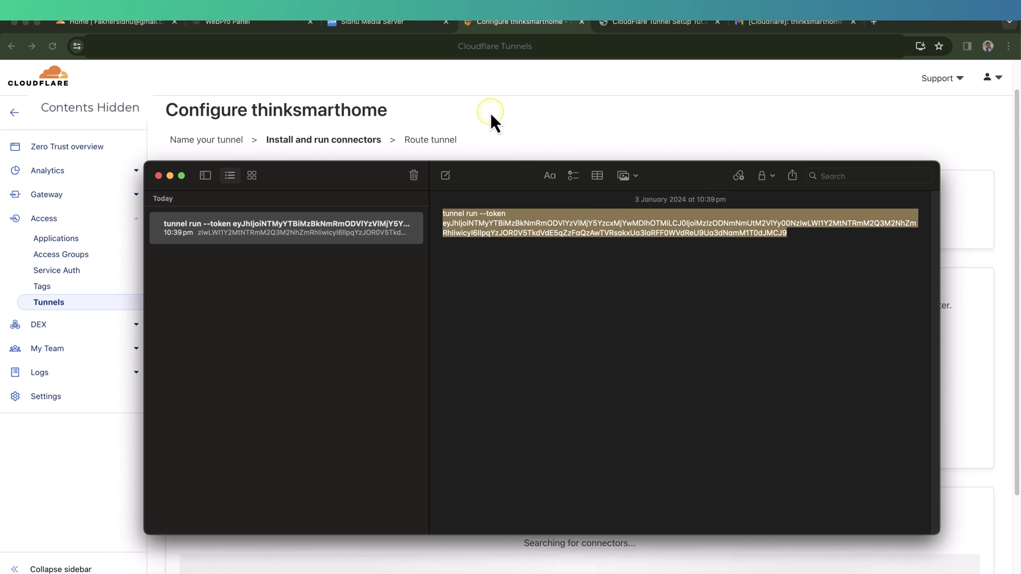
- Paste the 'tunnel run --token' command into the container's Command field and finish the wizard
left_click(410, 24)
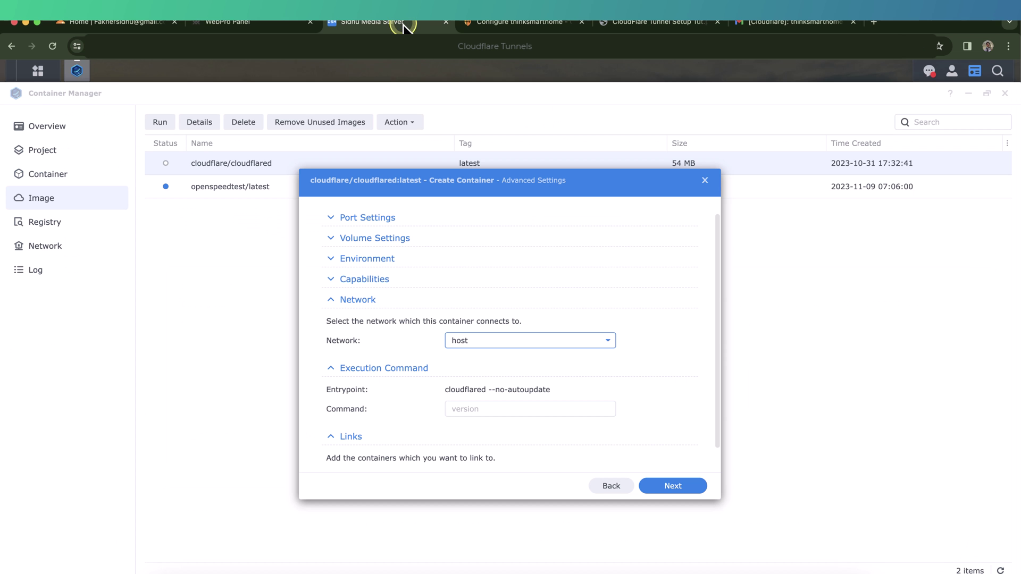
left_click(503, 405)
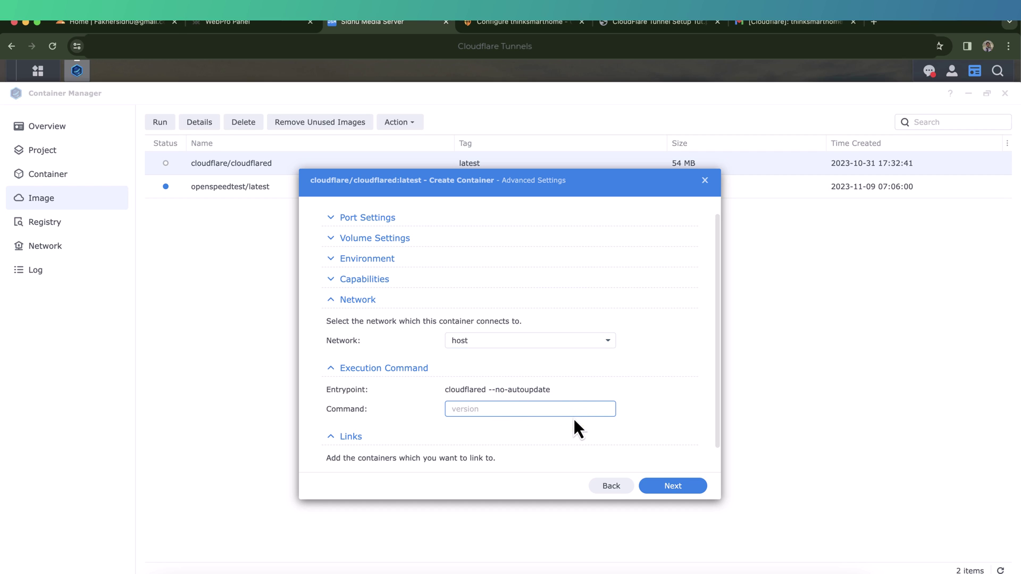
key("super+v")
left_click(593, 409)
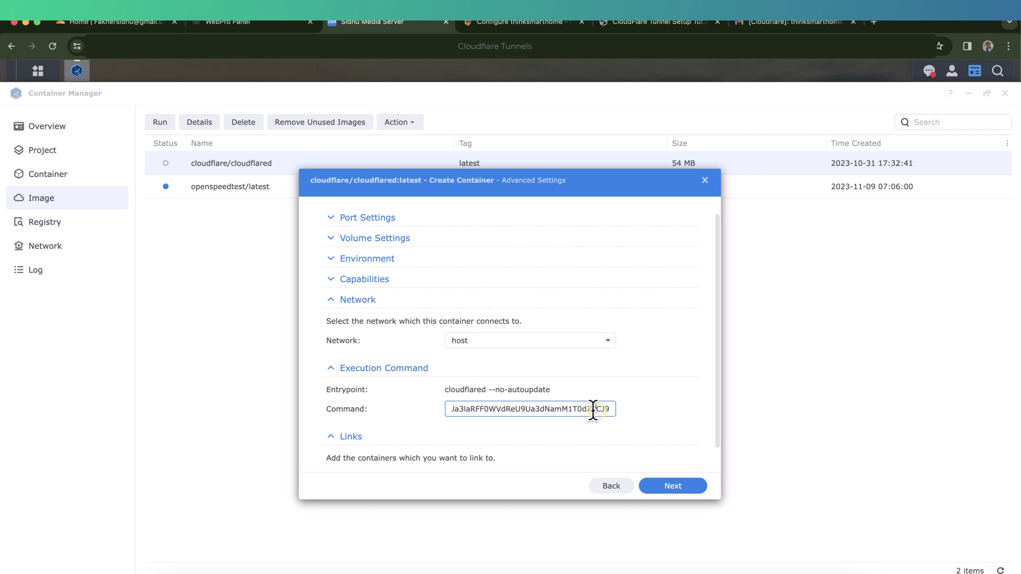
left_click_drag(593, 409, 373, 409)
left_click(480, 409)
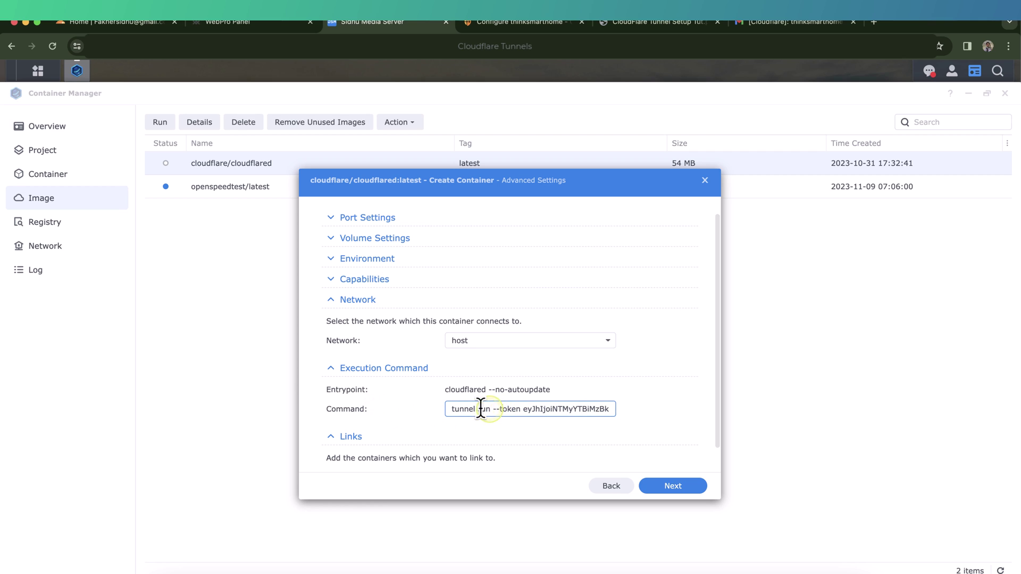
left_click_drag(506, 405, 507, 460)
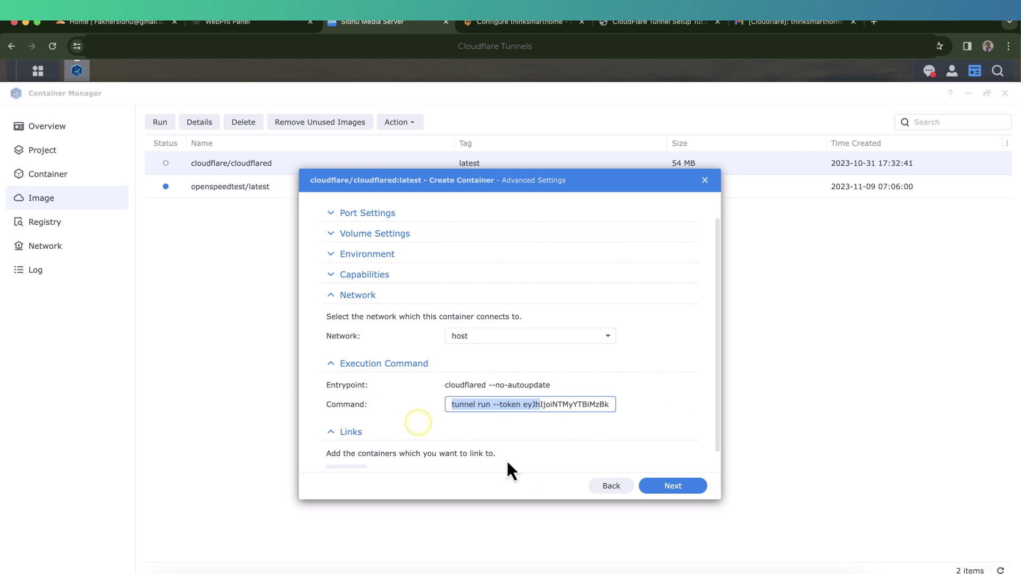
left_click(680, 486)
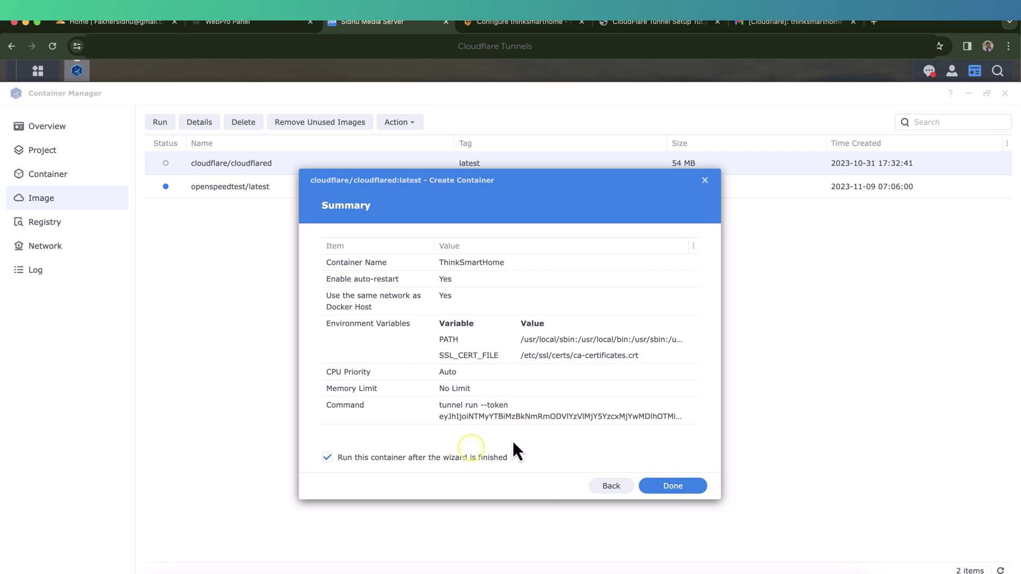
left_click(665, 486)
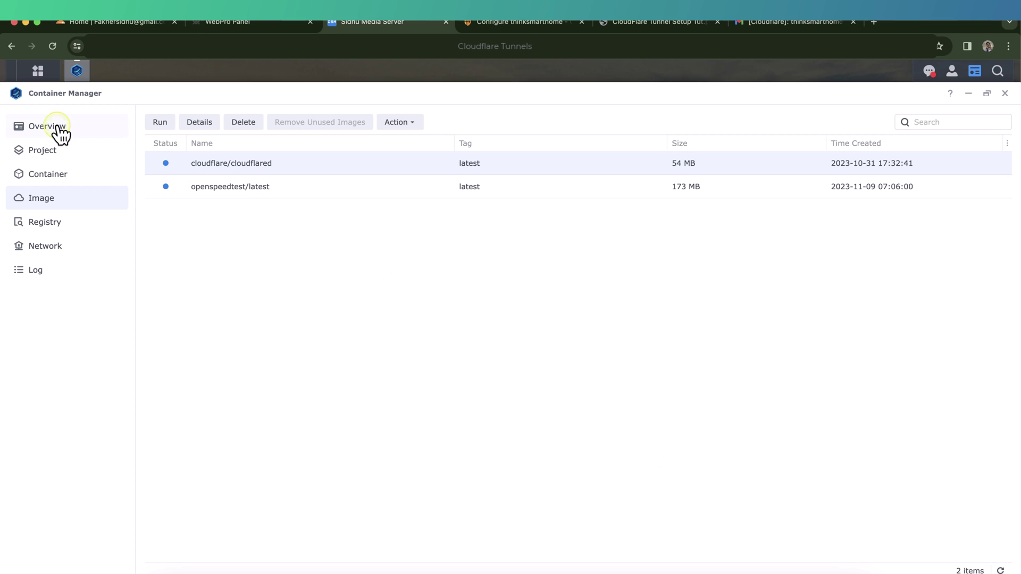
- Check the container list showing ThinkSmartHome up for 1 min alongside OpenSpeedTest
left_click(55, 128)
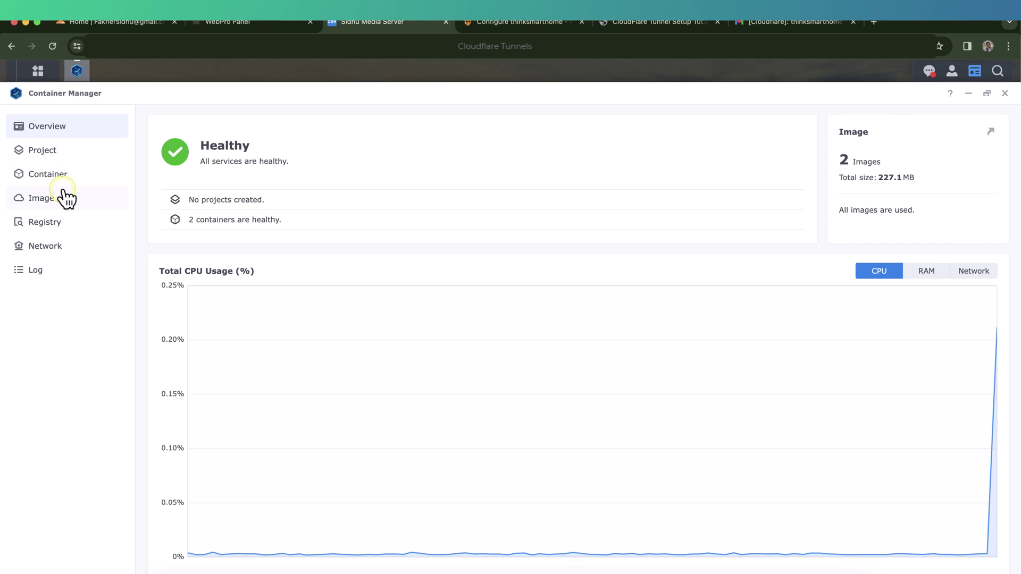
left_click(60, 177)
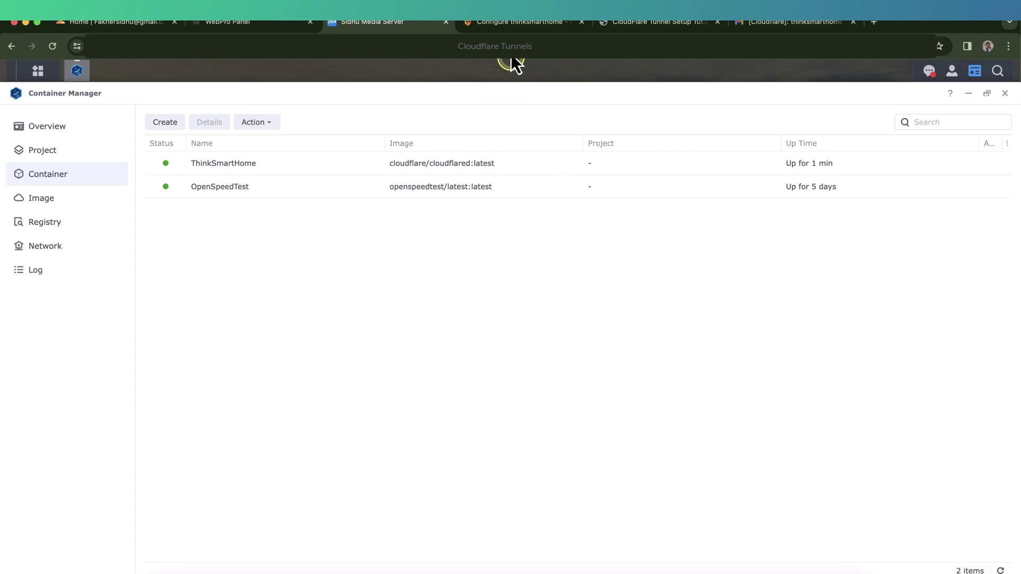
- Verify the thinksmarthome tunnel's connector shows Connected, version 2023.10.0
left_click(514, 21)
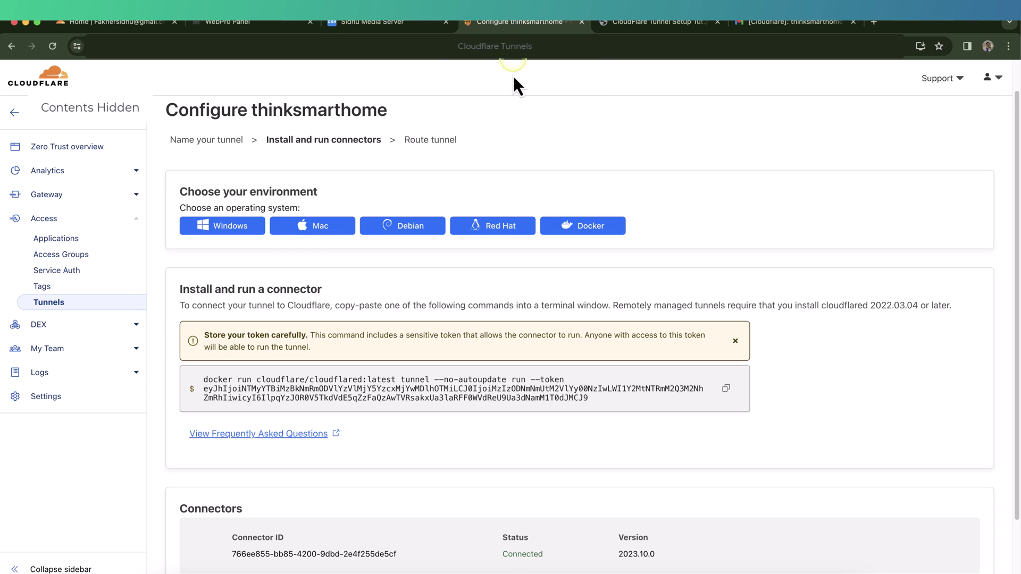
scroll(564, 319, "down", 2)
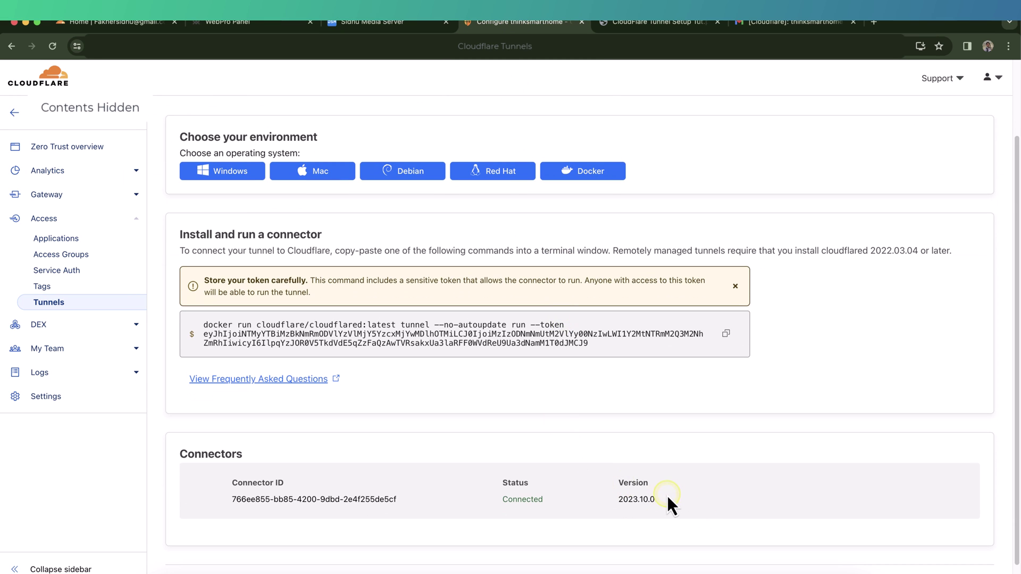
left_click_drag(612, 499, 230, 494)
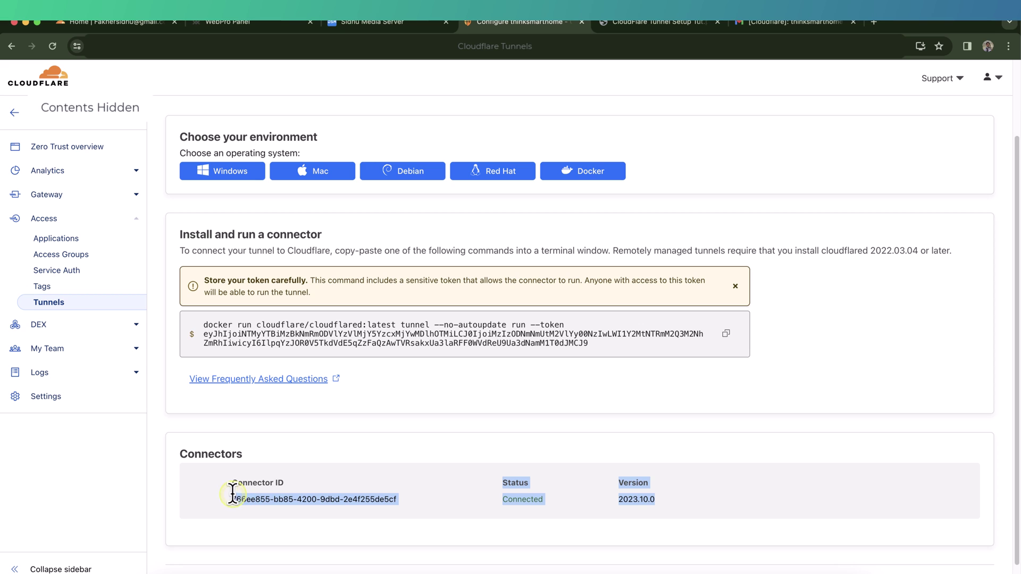
left_click(683, 503)
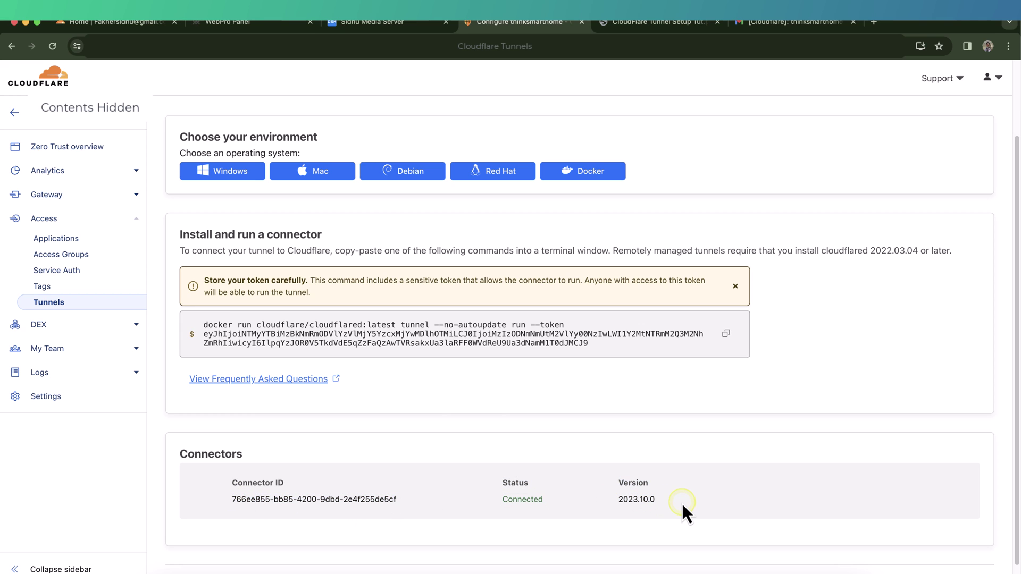
left_click_drag(682, 503, 229, 501)
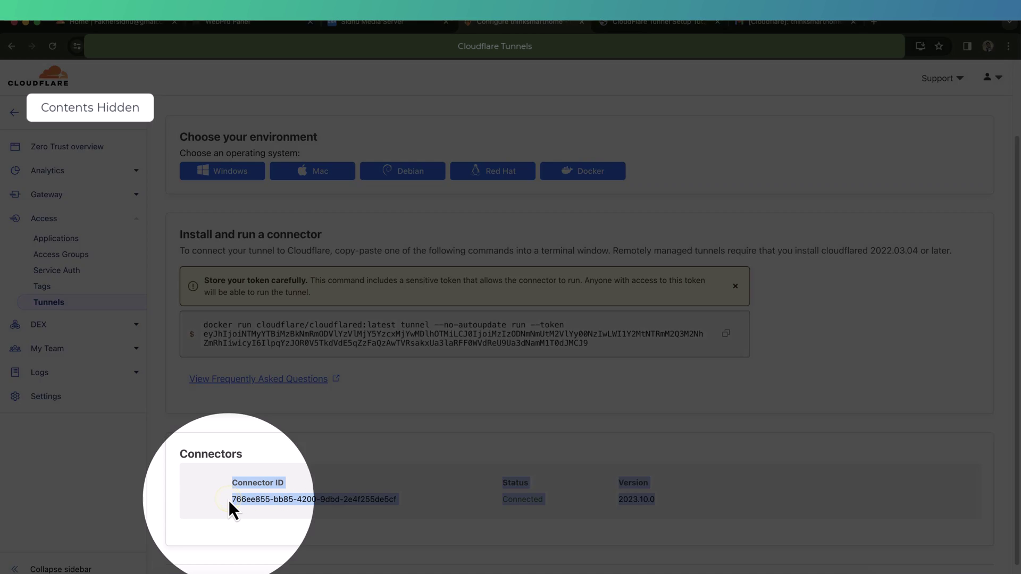
left_click(229, 499)
scroll(283, 469, "down", 1)
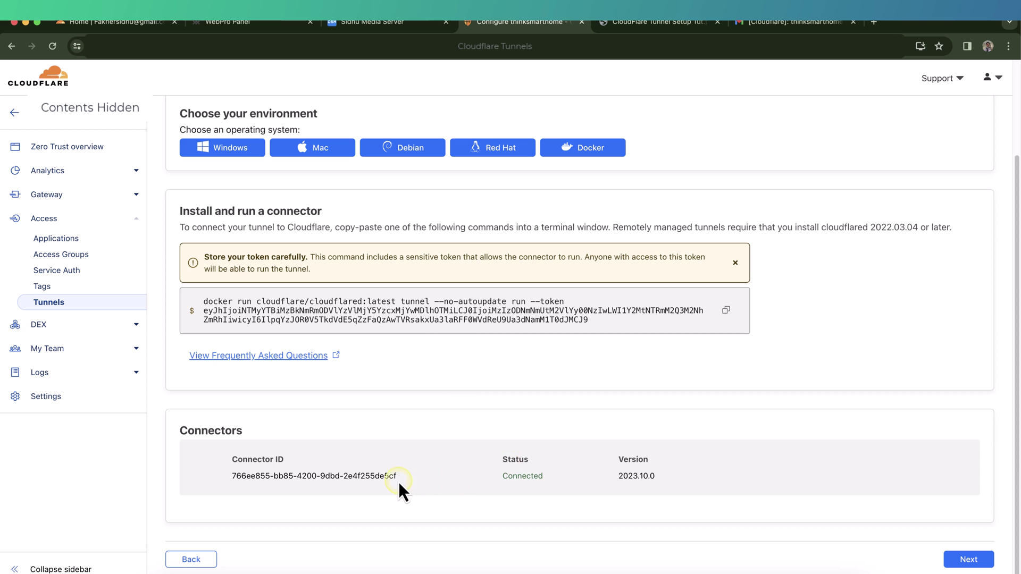
left_click_drag(397, 482, 221, 484)
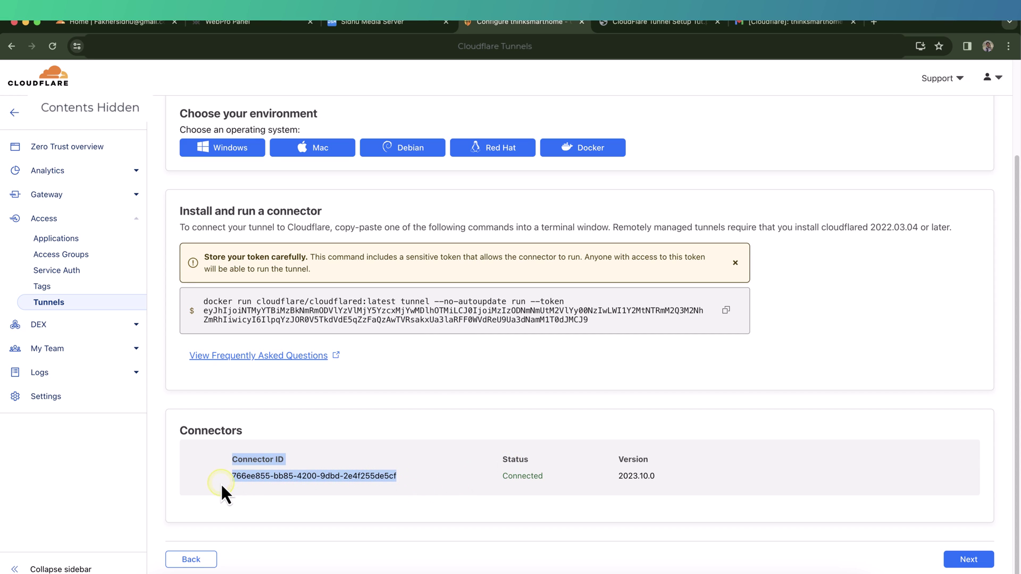
left_click(351, 479)
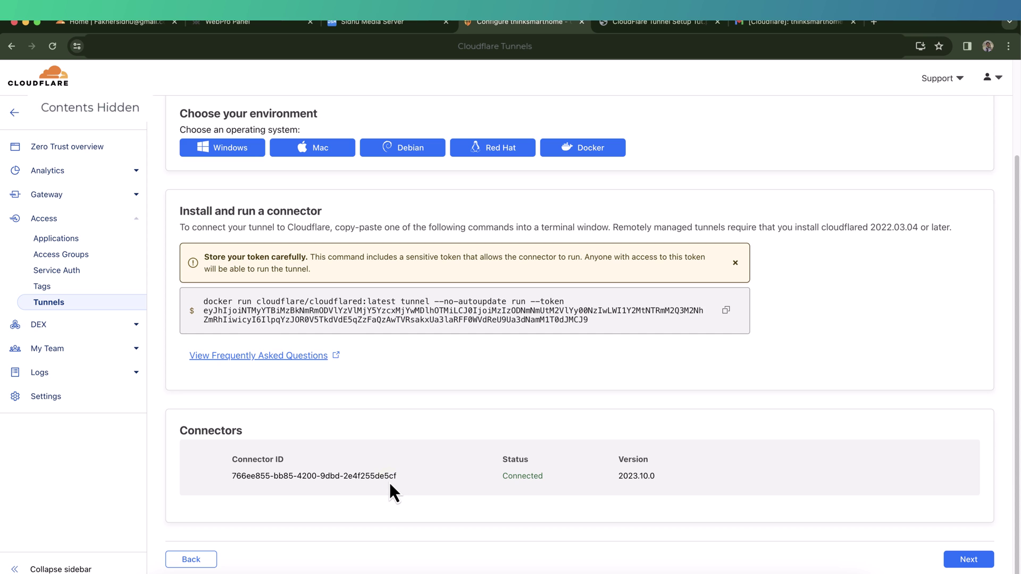
- Move on to routing the tunnel and enter 'nas' as the public hostname subdomain
left_click(967, 560)
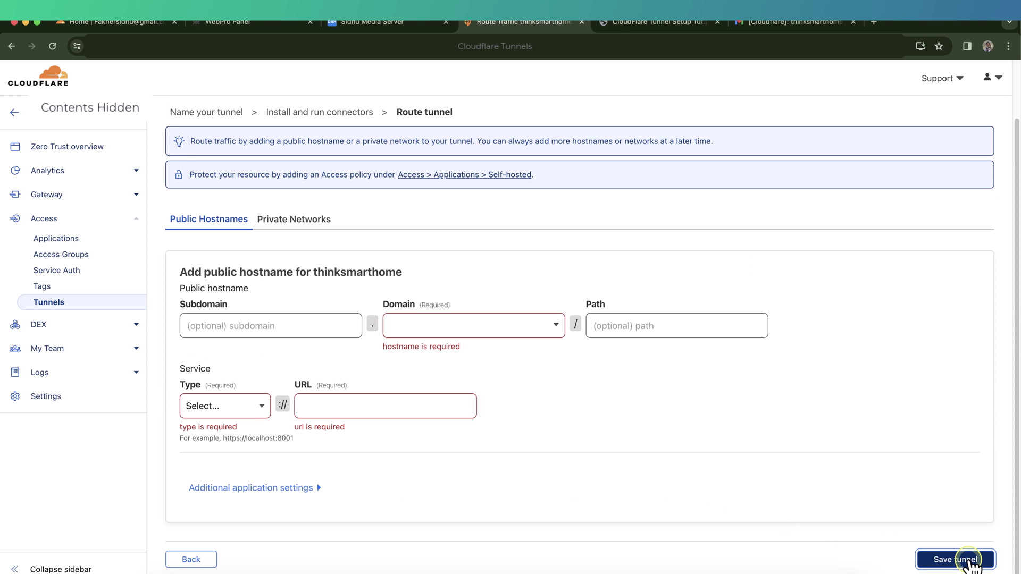
left_click(709, 412)
left_click(297, 324)
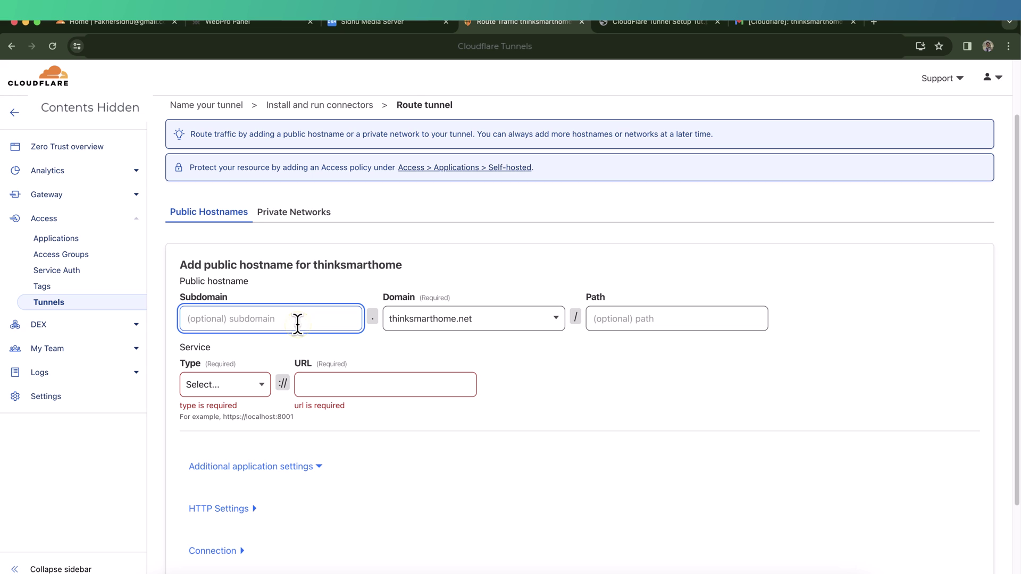
type("na")
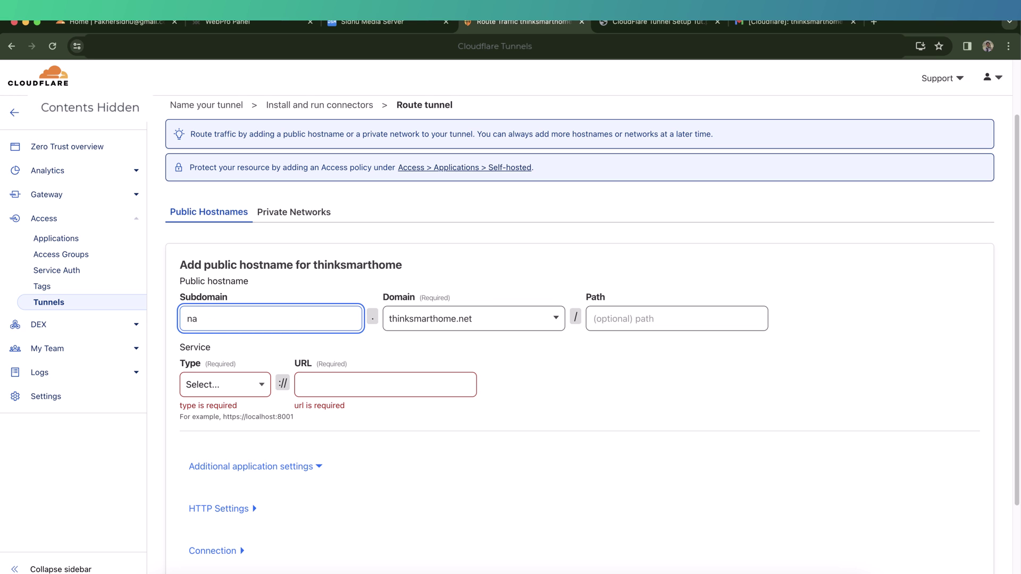
type("s")
- Point the hostname at HTTP service 192.168.10.45:8880 and save the tunnel
left_click(271, 387)
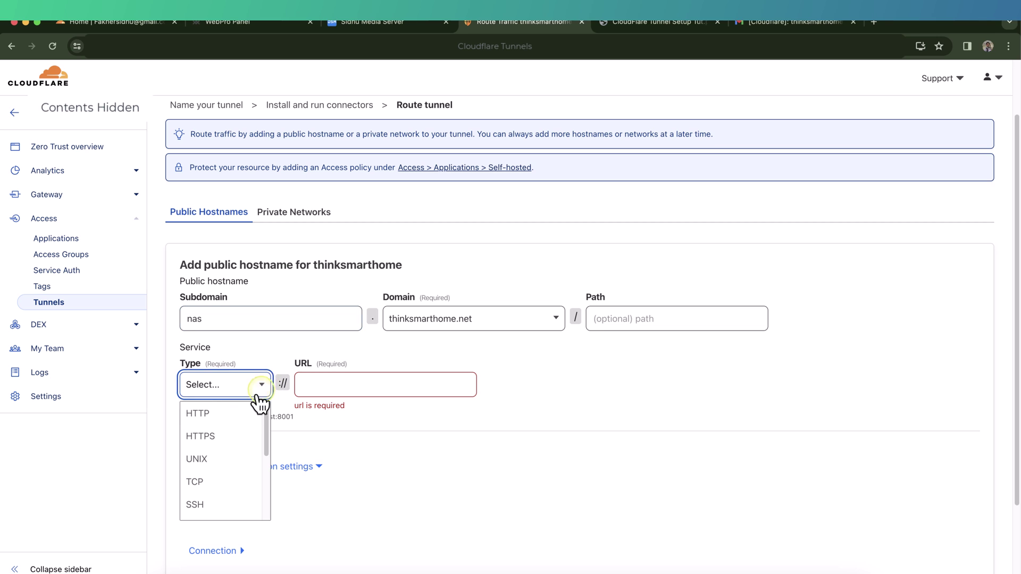
left_click(230, 420)
left_click(344, 385)
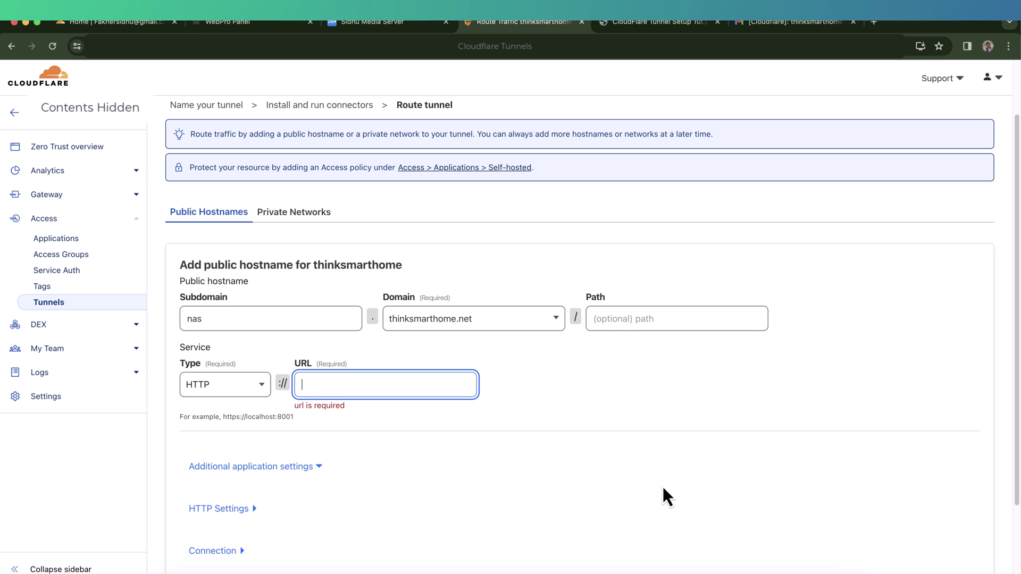
type("192.168.10.45:")
left_click(662, 485)
type("8880")
scroll(630, 471, "down", 2)
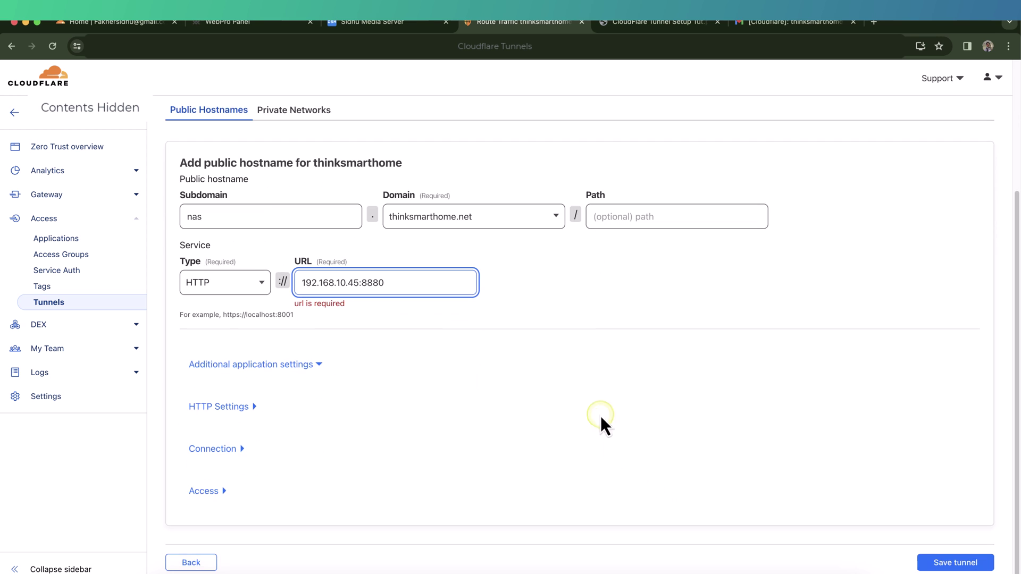
left_click(957, 564)
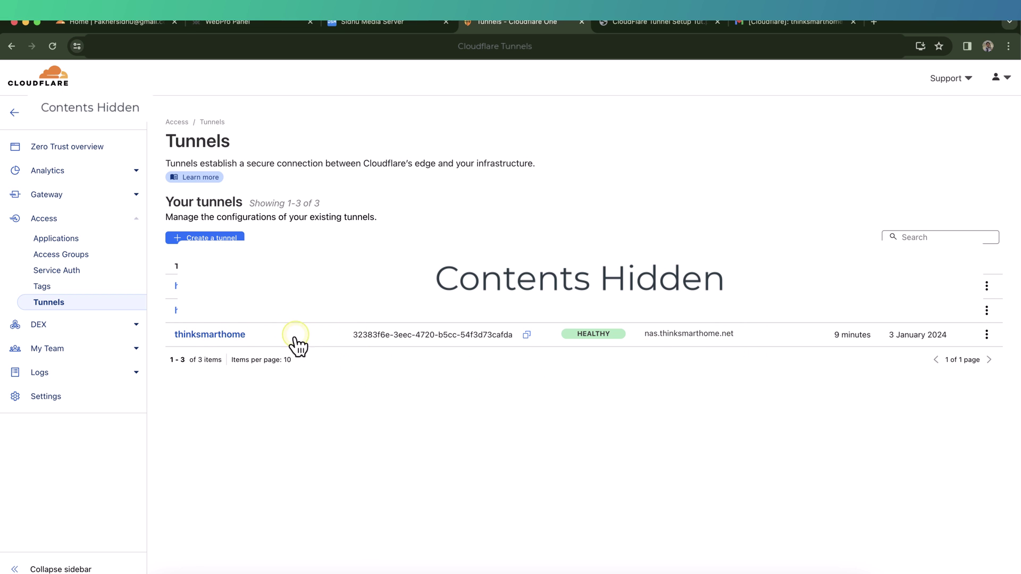
- Open the thinksmarthome tunnel's public hostnames and follow the nas.thinksmarthome.net link
left_click(227, 335)
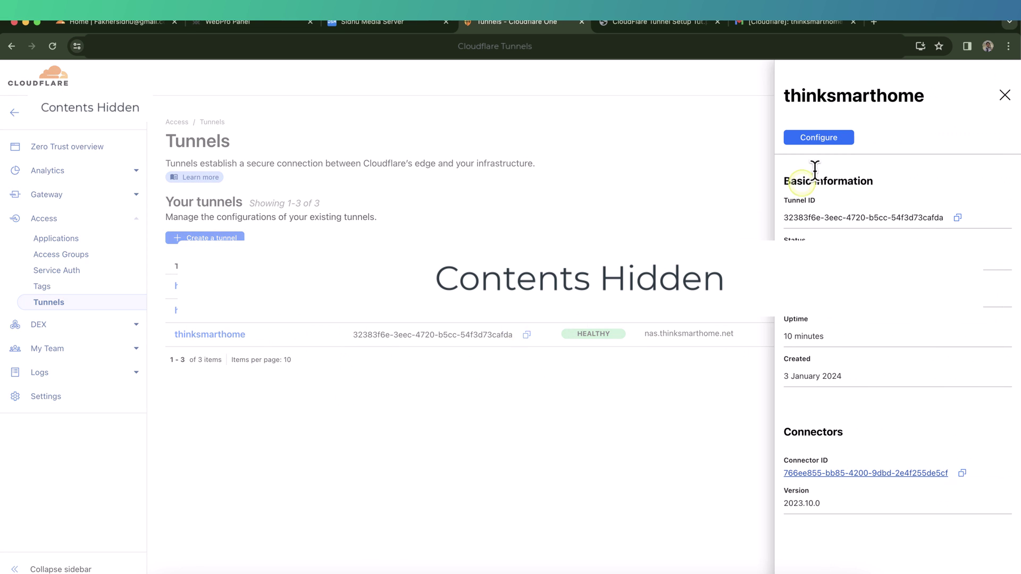
left_click(834, 139)
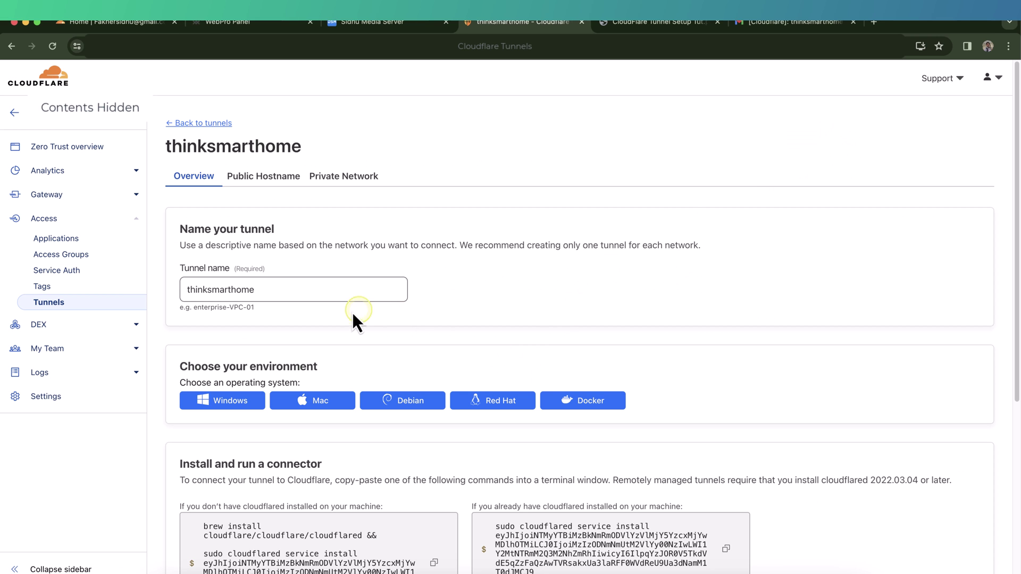
left_click(281, 180)
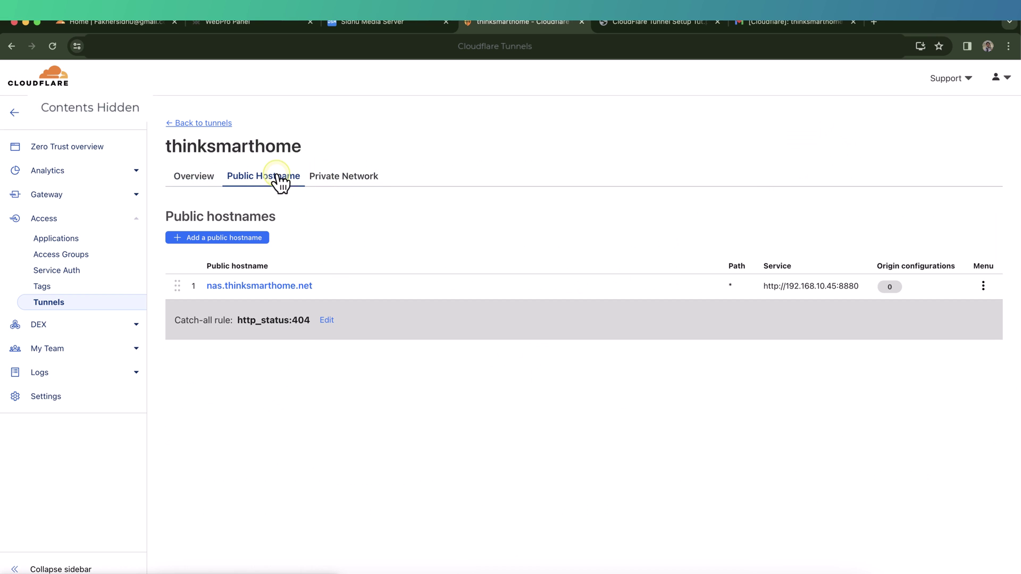
left_click(299, 292)
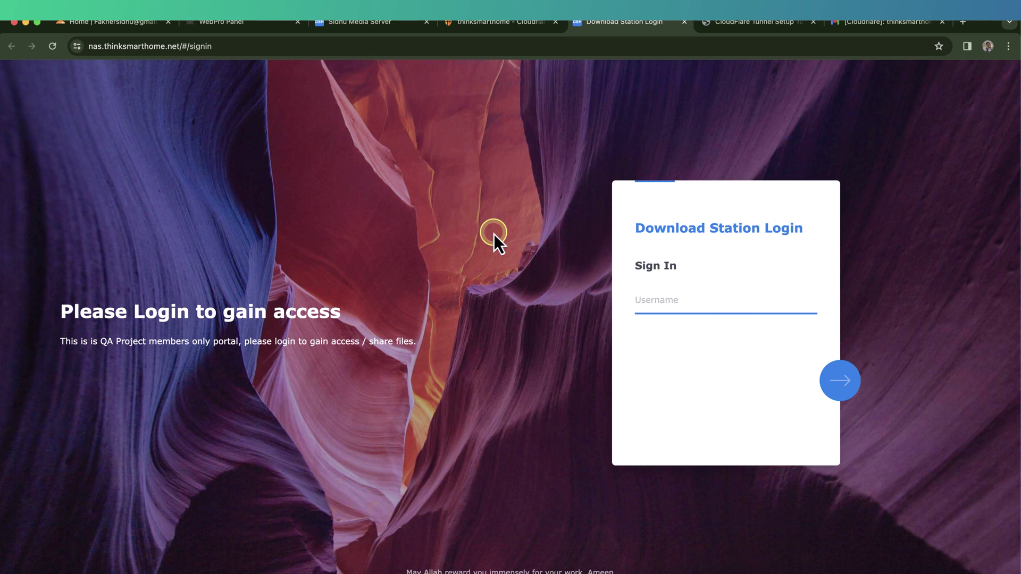
- Confirm the Download Station login is served over a secure connection, then return to Cloudflare
left_click(77, 47)
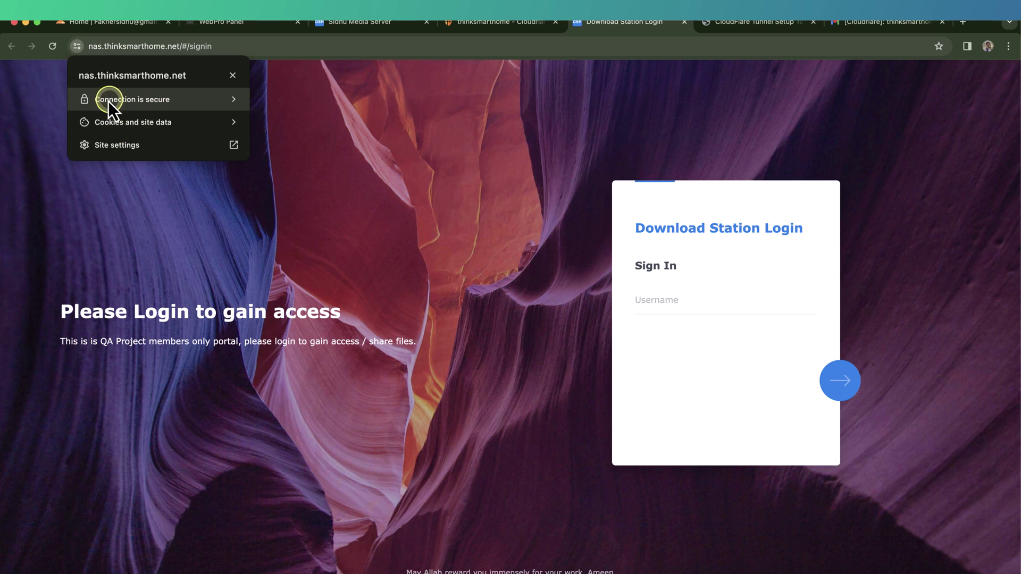
left_click(73, 45)
left_click(79, 46)
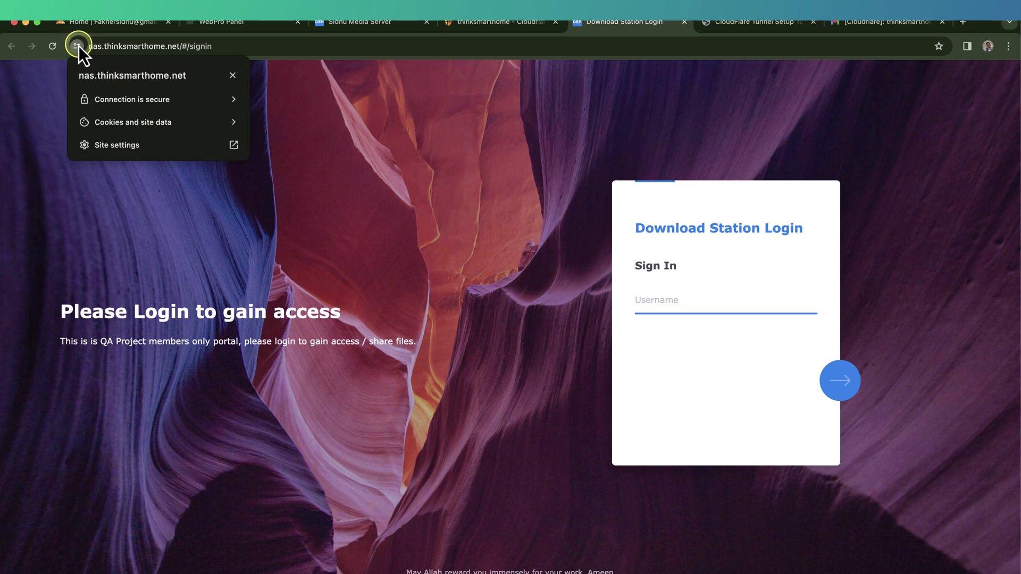
left_click(133, 99)
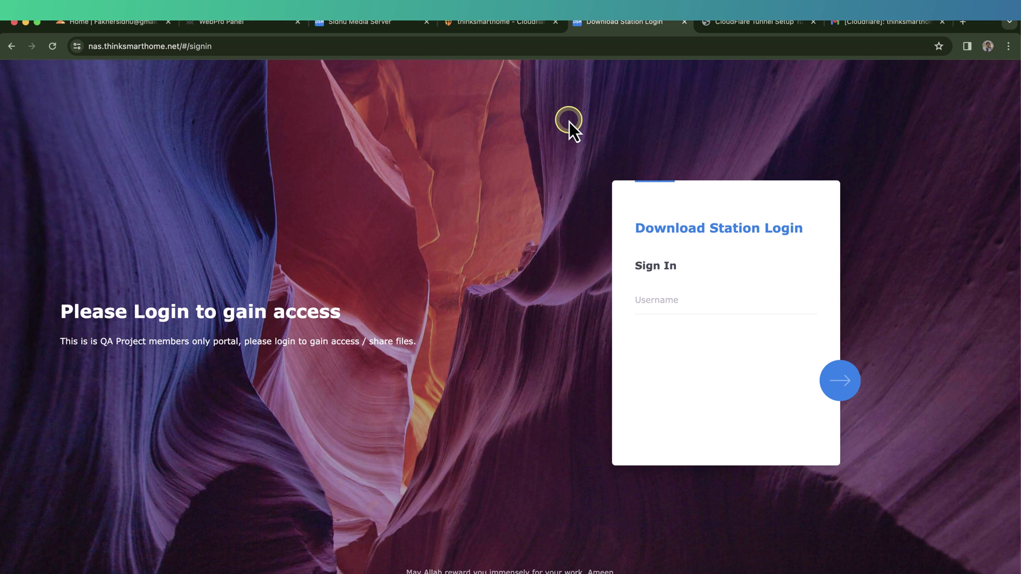
left_click(503, 23)
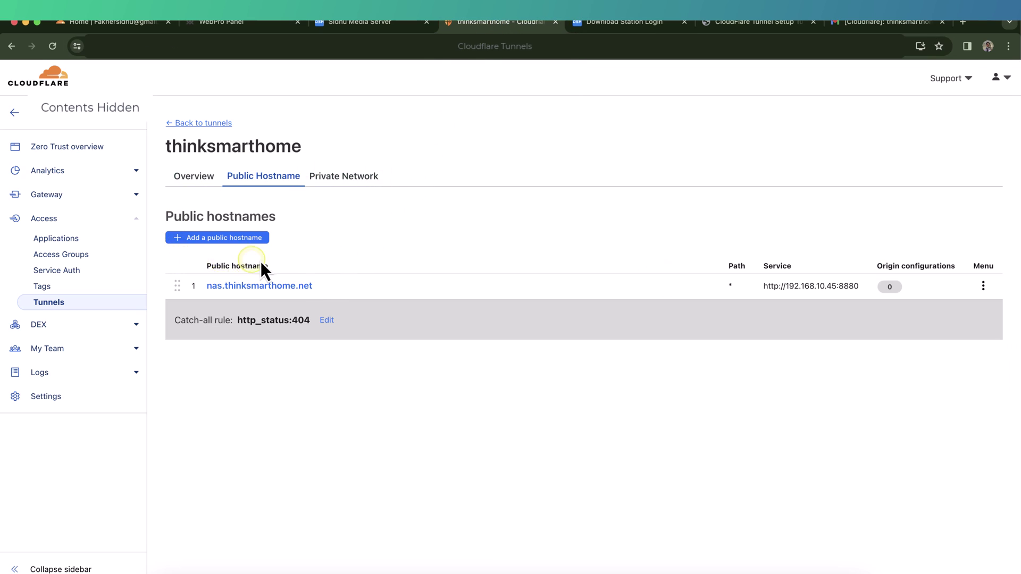
- Add another public hostname with subdomain speedtest on the thinksmarthome.net domain
left_click(228, 239)
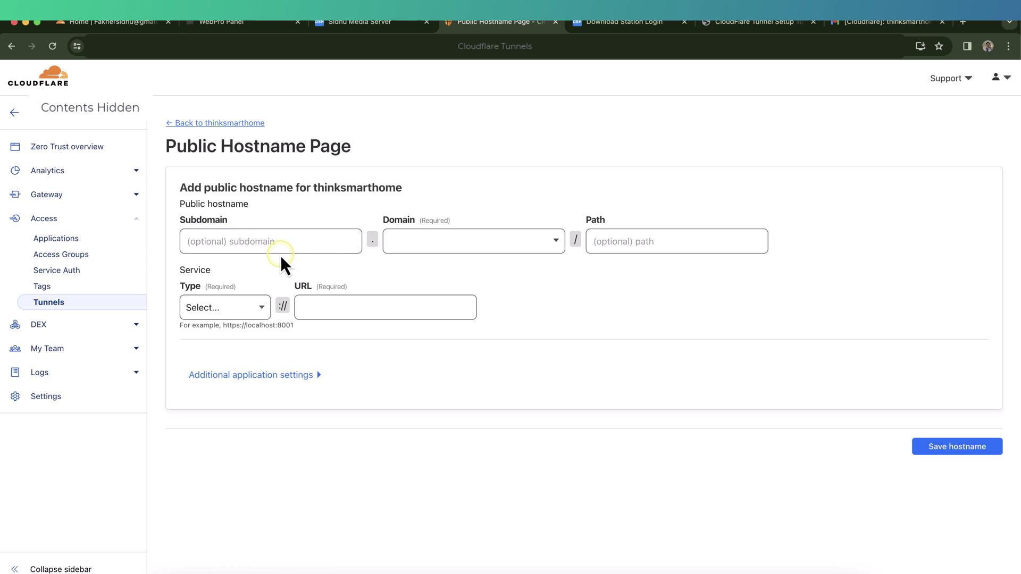
left_click(279, 244)
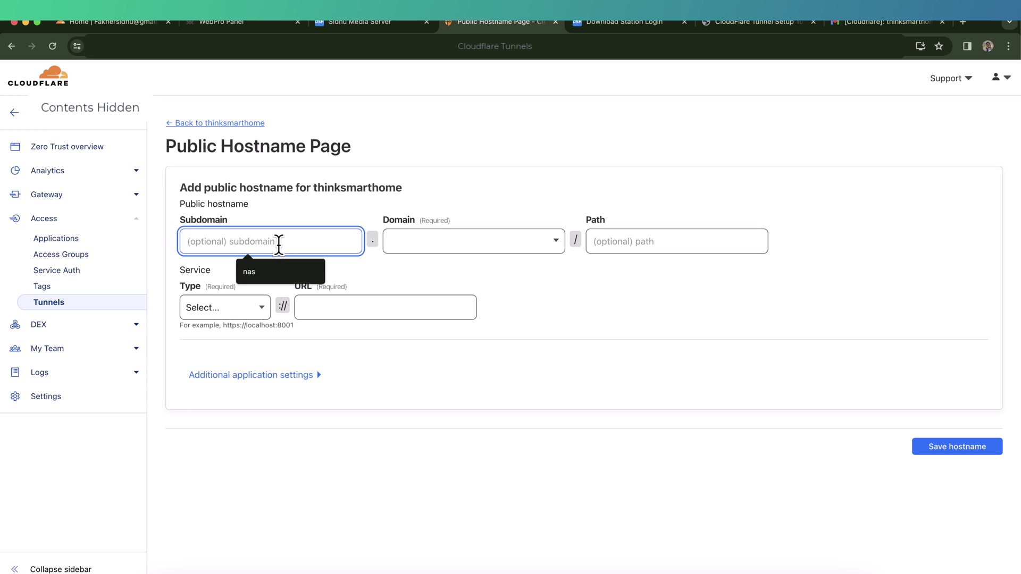
type("speed")
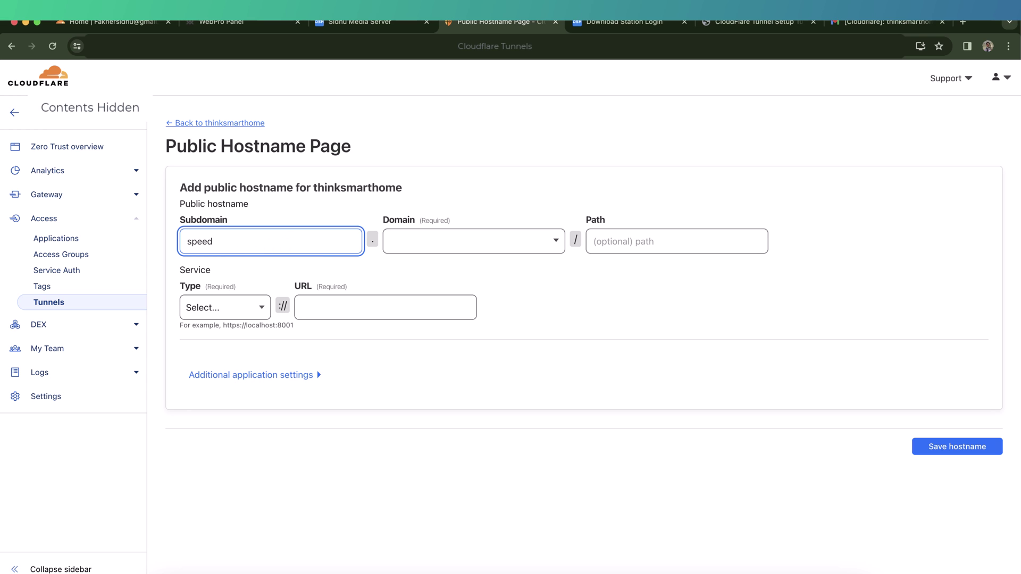
type("test")
left_click(453, 241)
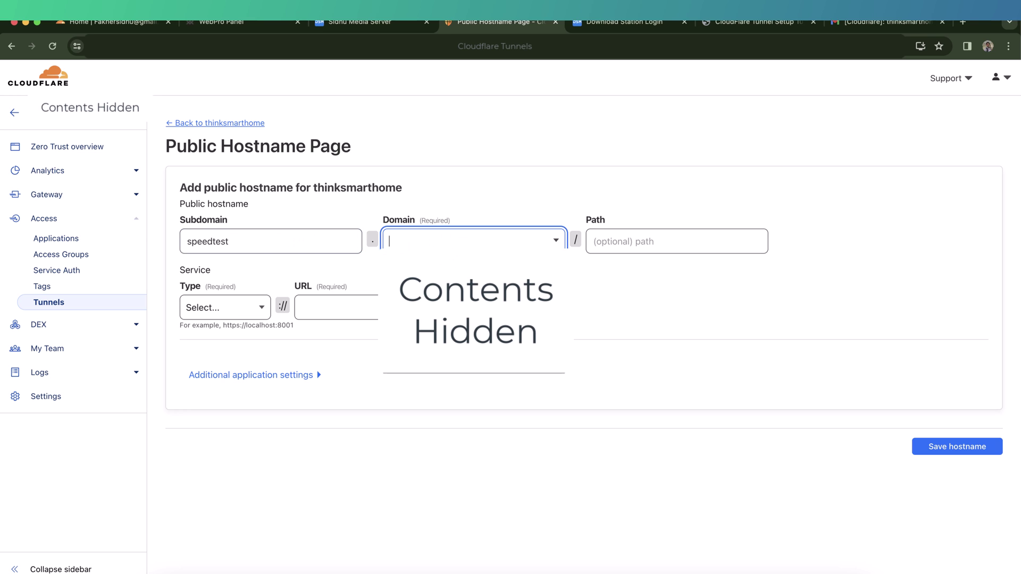
left_click(474, 265)
- Set its service to HTTP 192.168.10.35:7141 and save the hostname
left_click(335, 305)
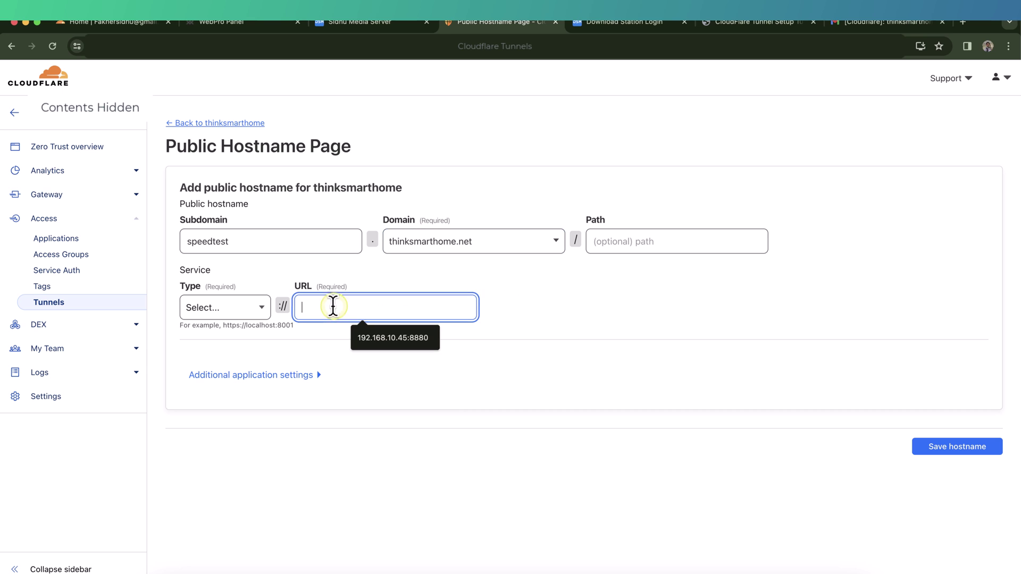
left_click(266, 313)
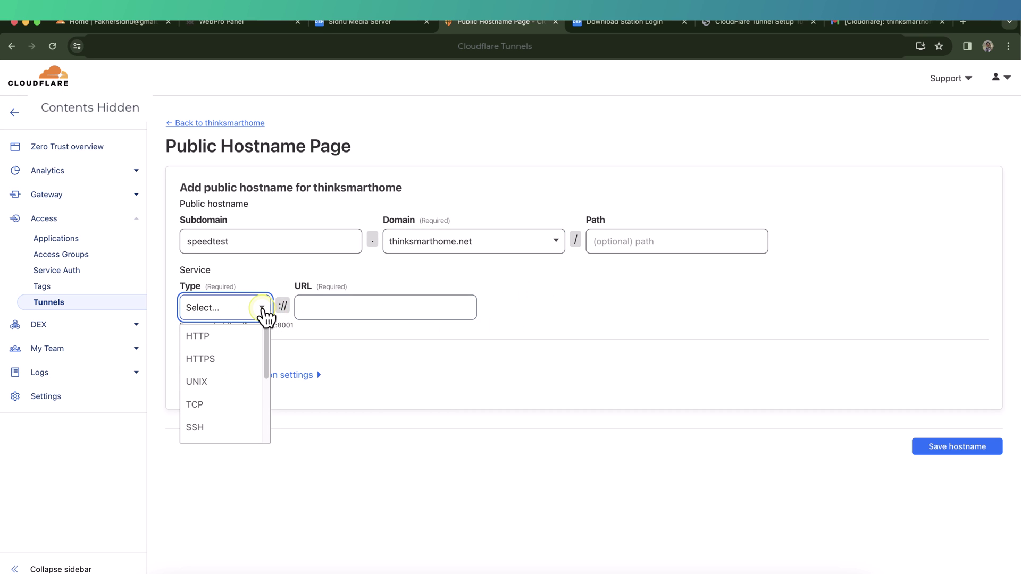
left_click(202, 337)
left_click(335, 313)
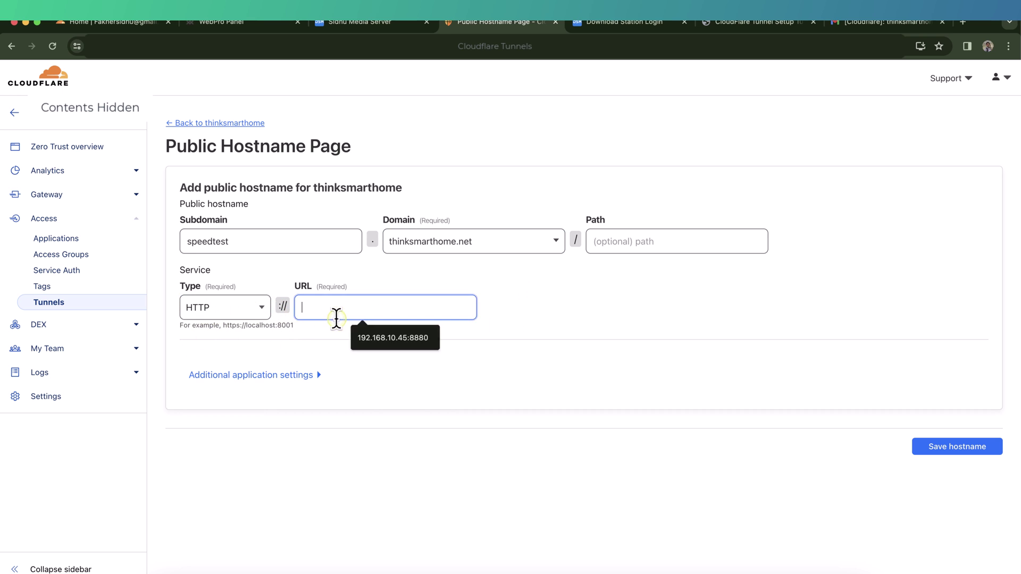
type("192.168.10.35:7141")
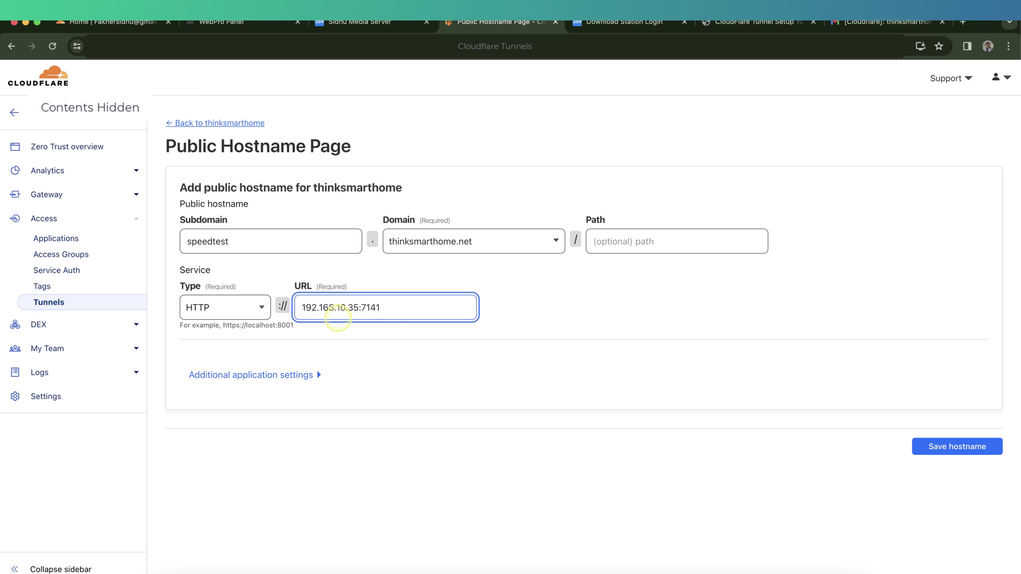
left_click_drag(391, 306, 280, 307)
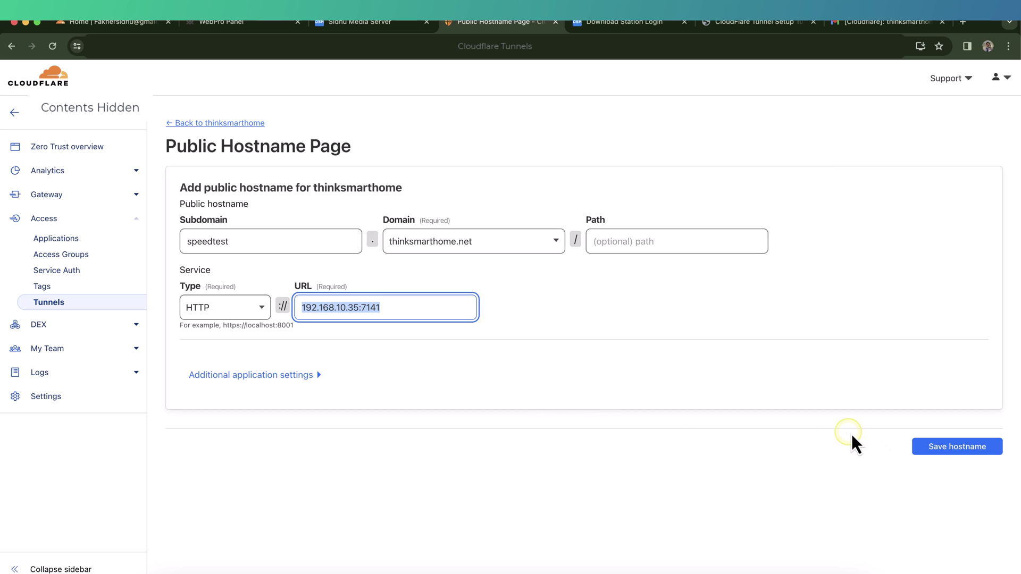
left_click(943, 448)
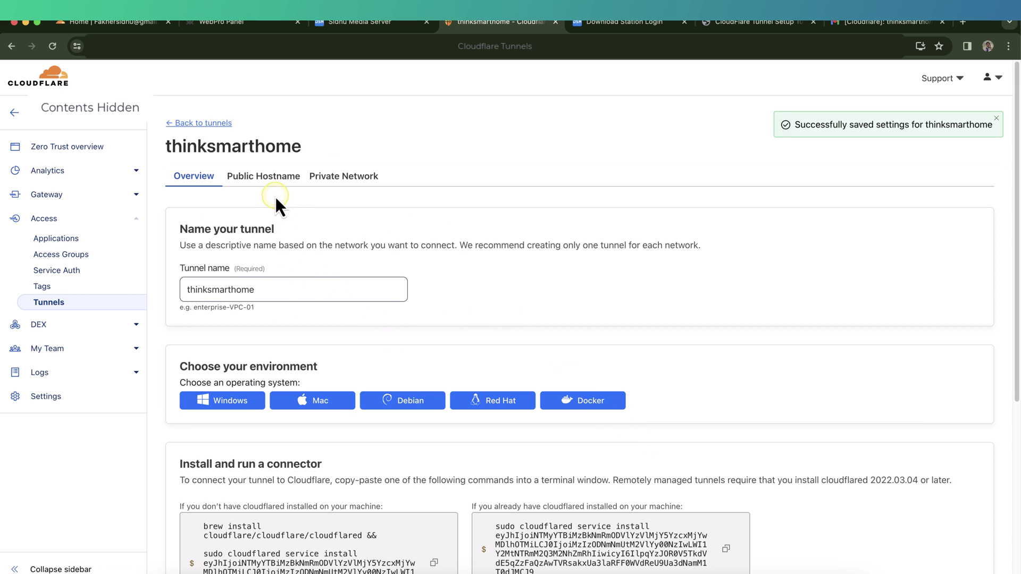
- Open speedtest.thinksmarthome.net, confirm its connection is secure, then close that tab
left_click(282, 187)
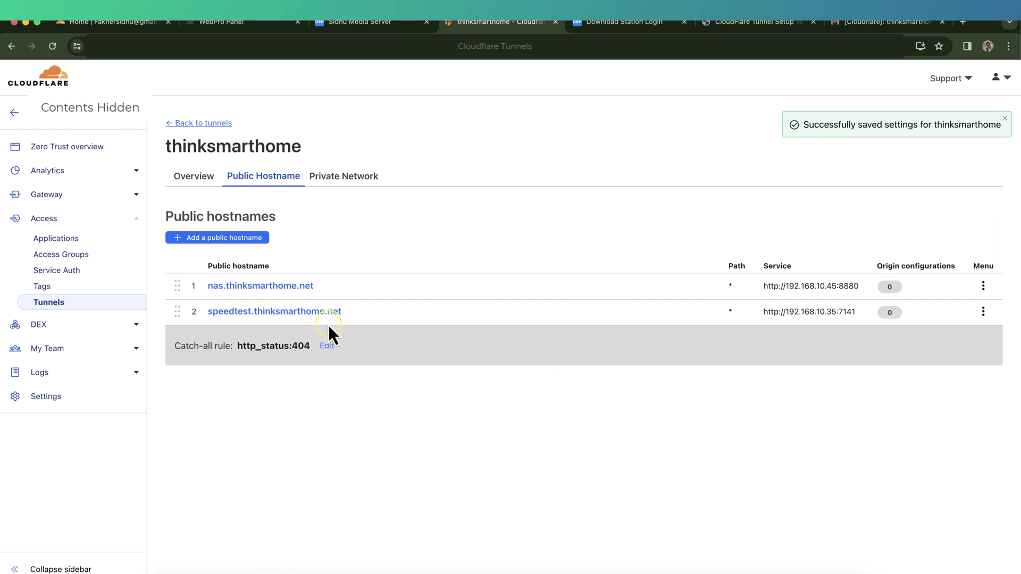
left_click(327, 311)
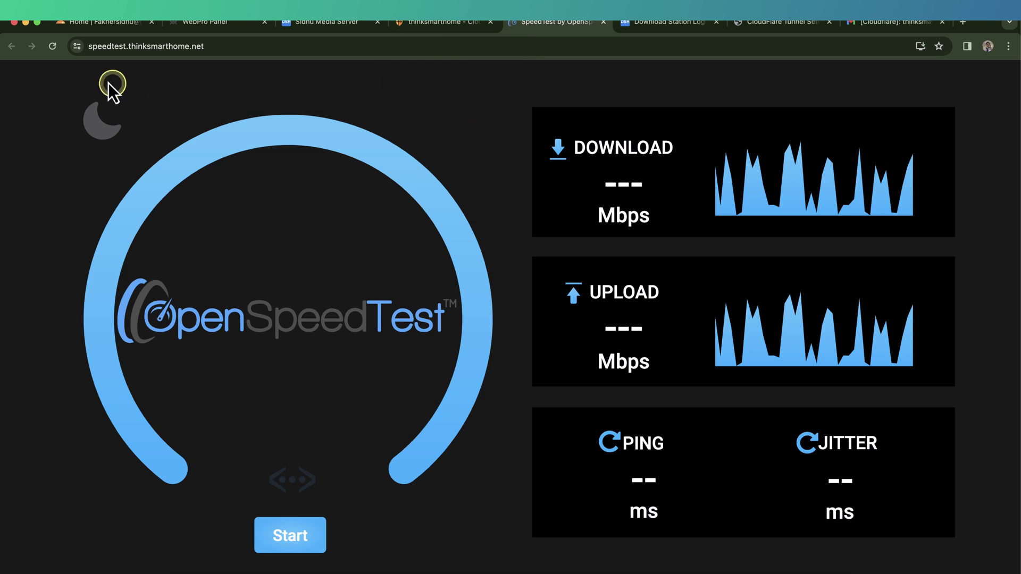
left_click(77, 48)
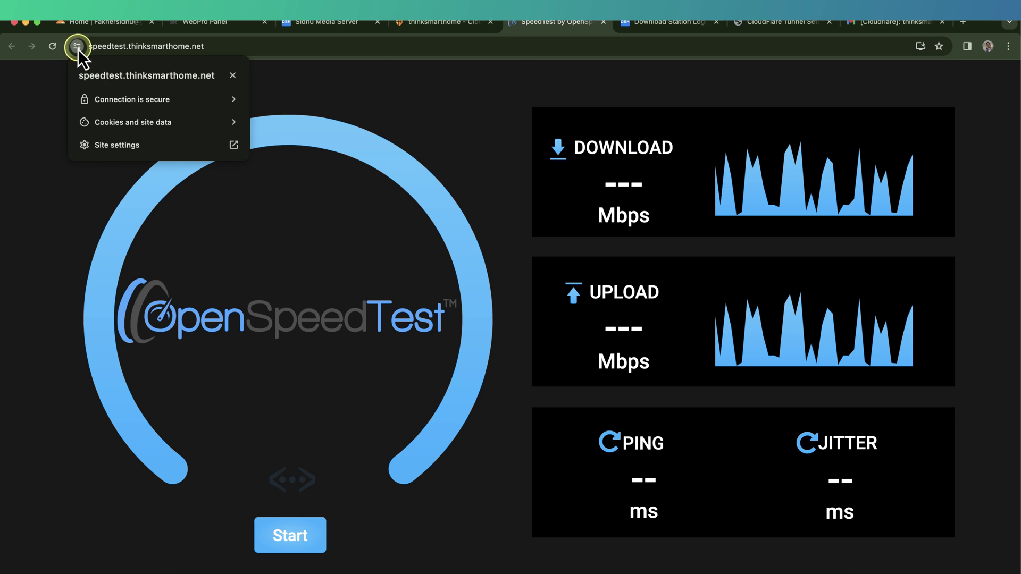
left_click(125, 107)
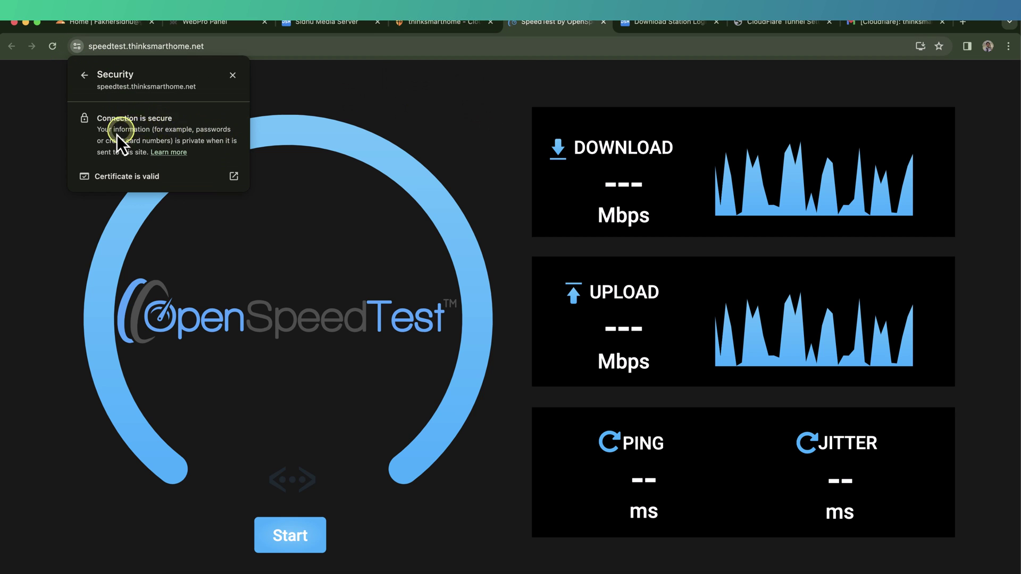
left_click(324, 103)
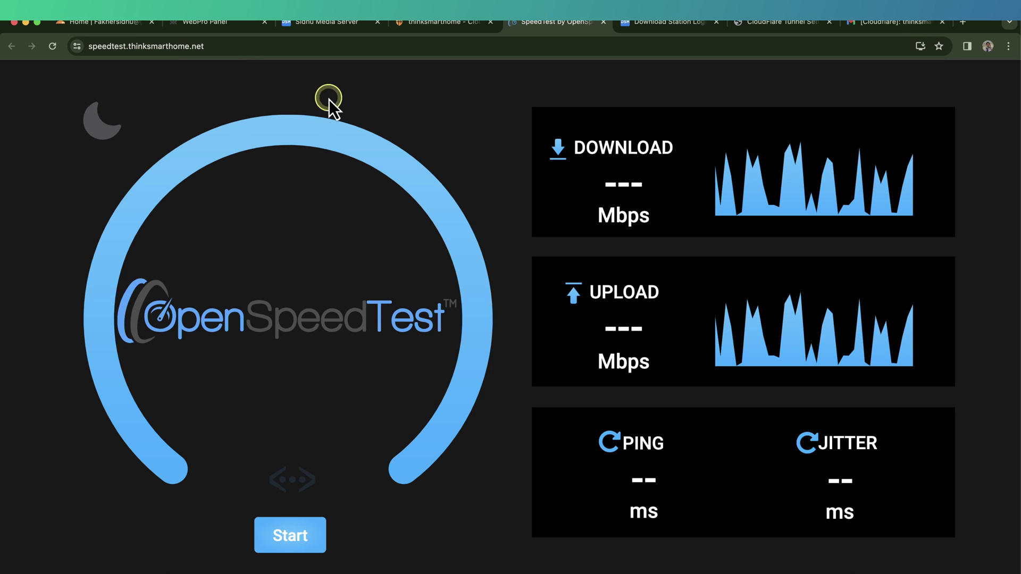
left_click(603, 23)
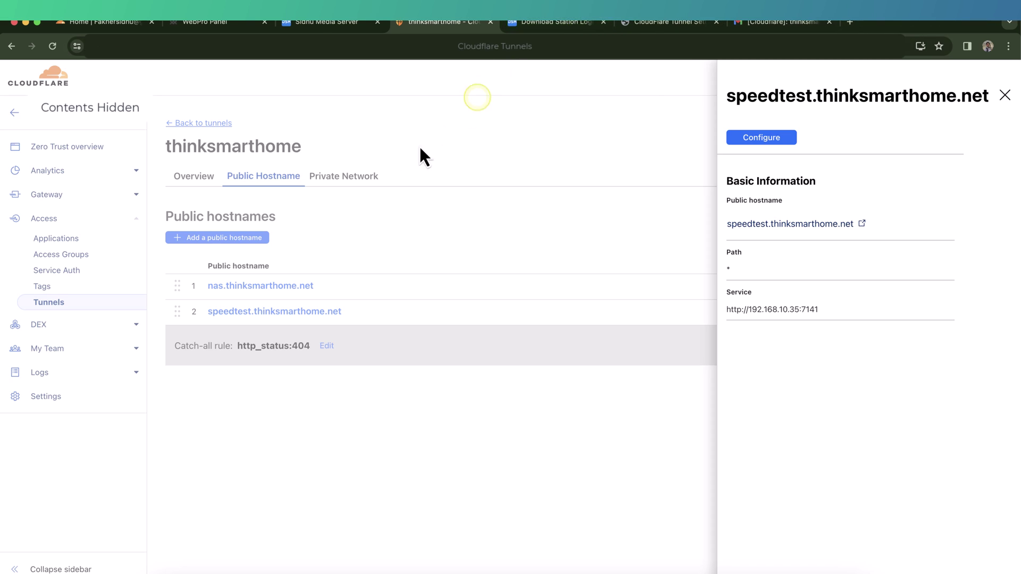
- Add and save a udm.thinksmarthome.net hostname pointing to HTTP 192.168.10.1
left_click(257, 246)
left_click(257, 244)
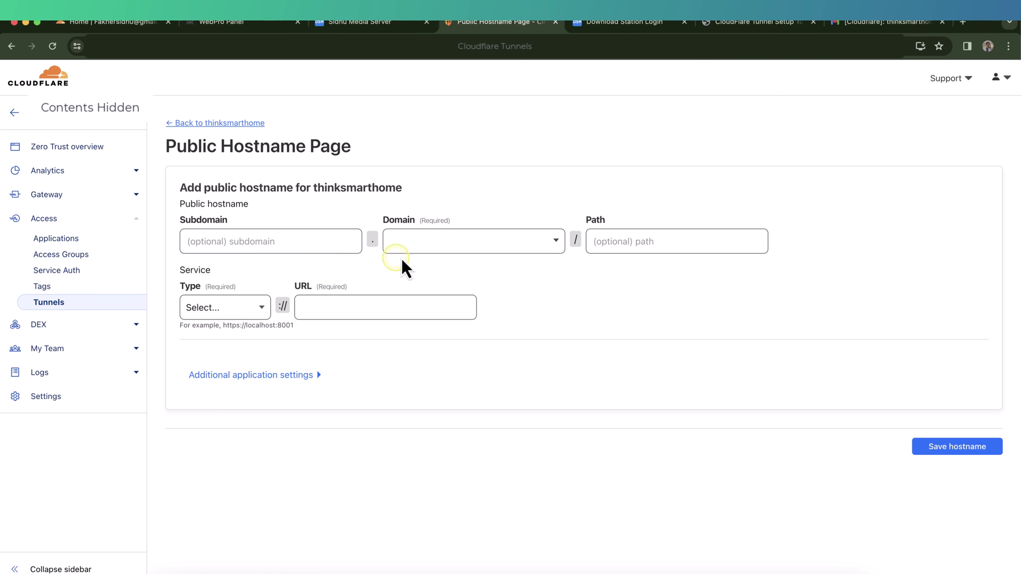
left_click(299, 242)
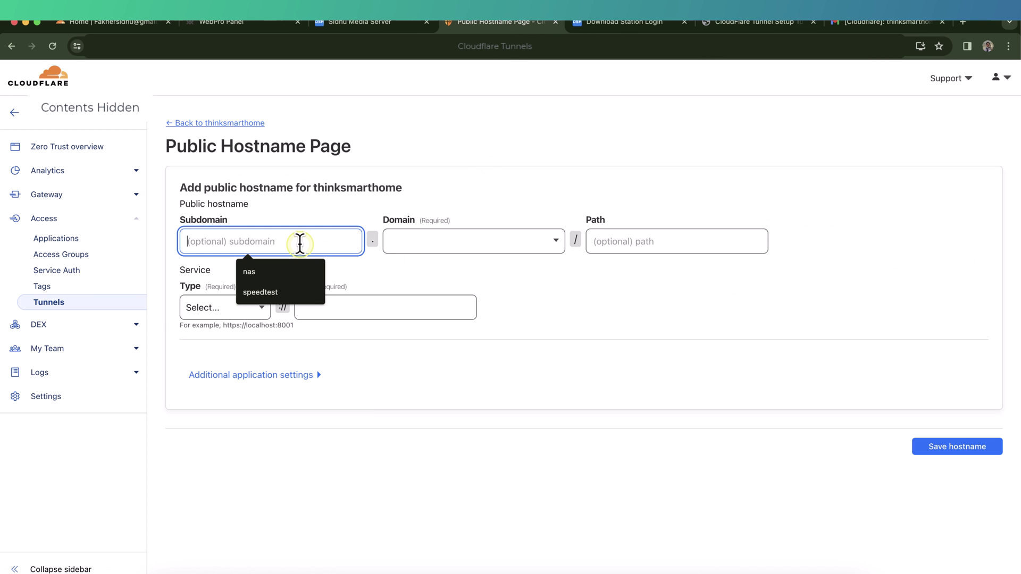
type("udm")
left_click(389, 242)
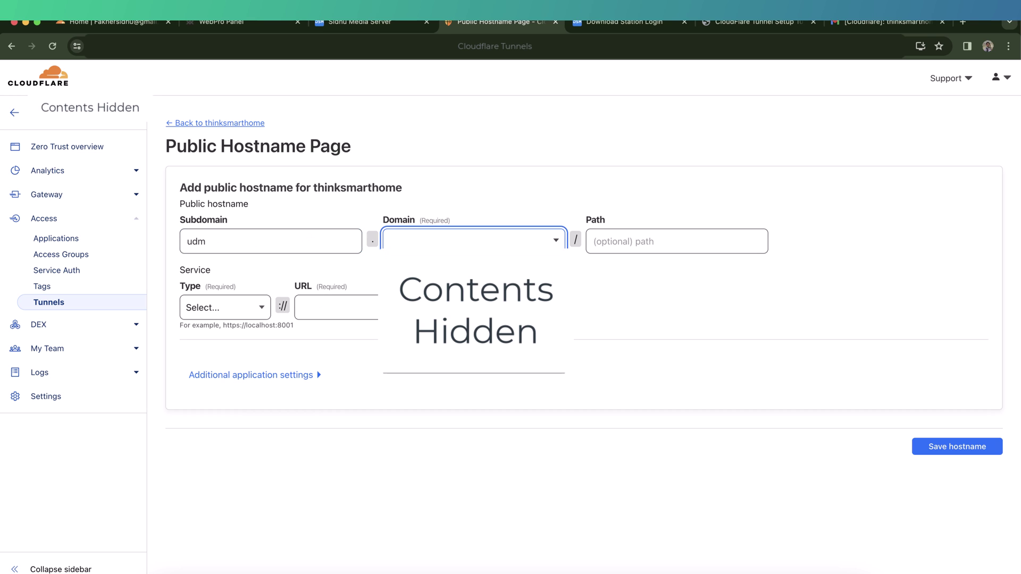
left_click(472, 349)
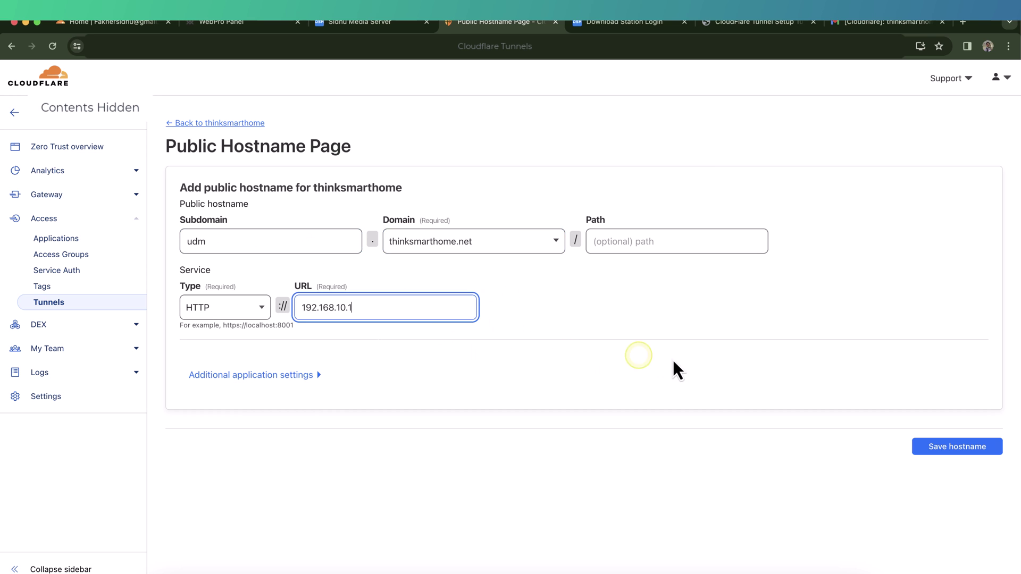
type("192.168.10.1")
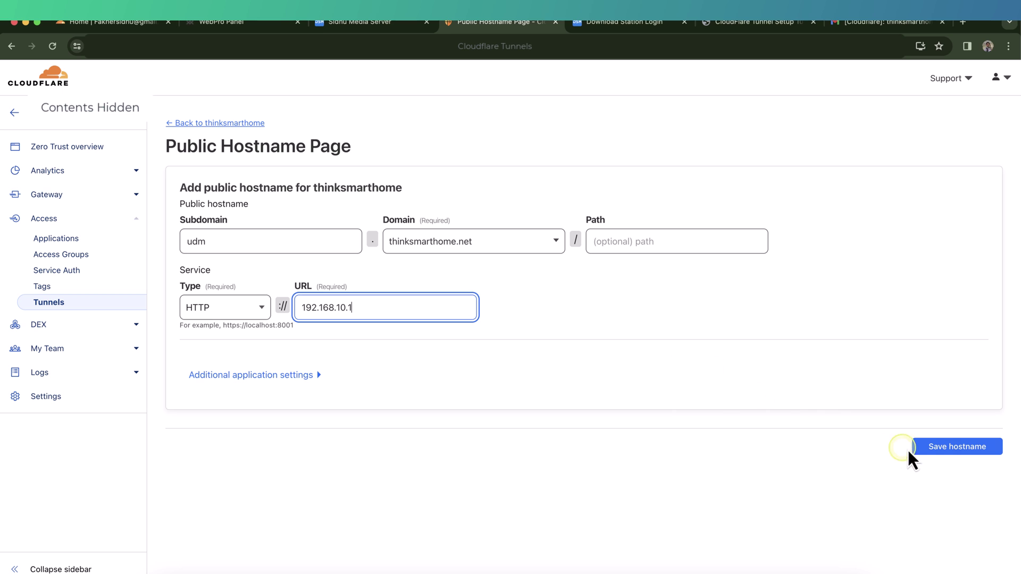
left_click(948, 455)
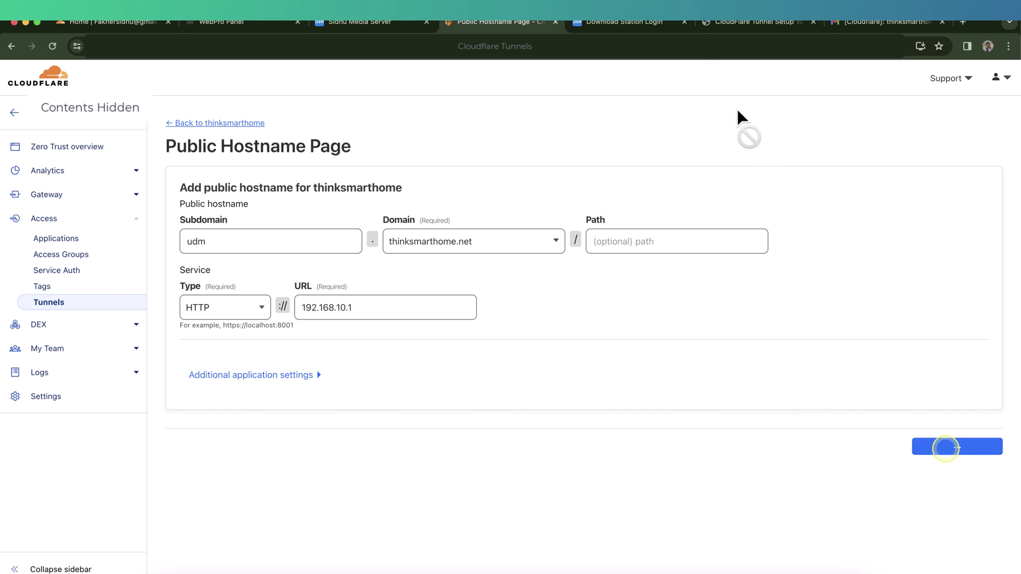
left_click(685, 21)
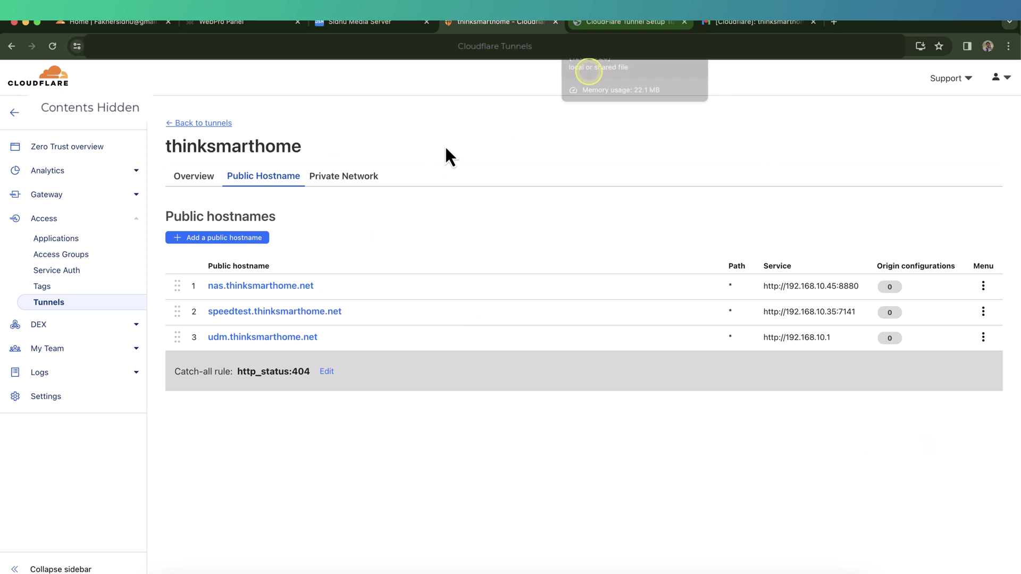
- Try udm.thinksmarthome.net, which fails with ERR_TOO_MANY_REDIRECTS, then return to the hostname list
left_click(301, 340)
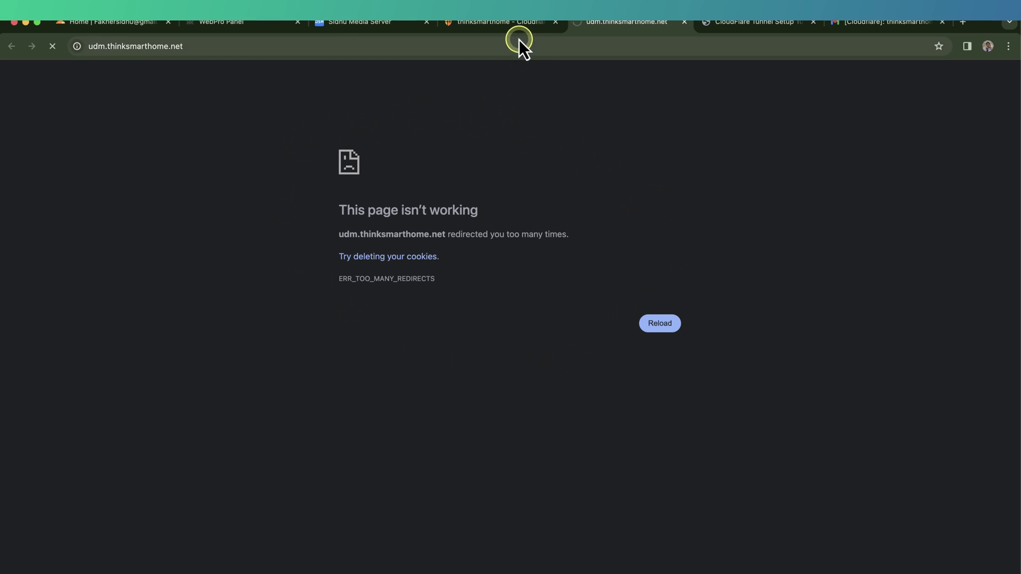
left_click(512, 22)
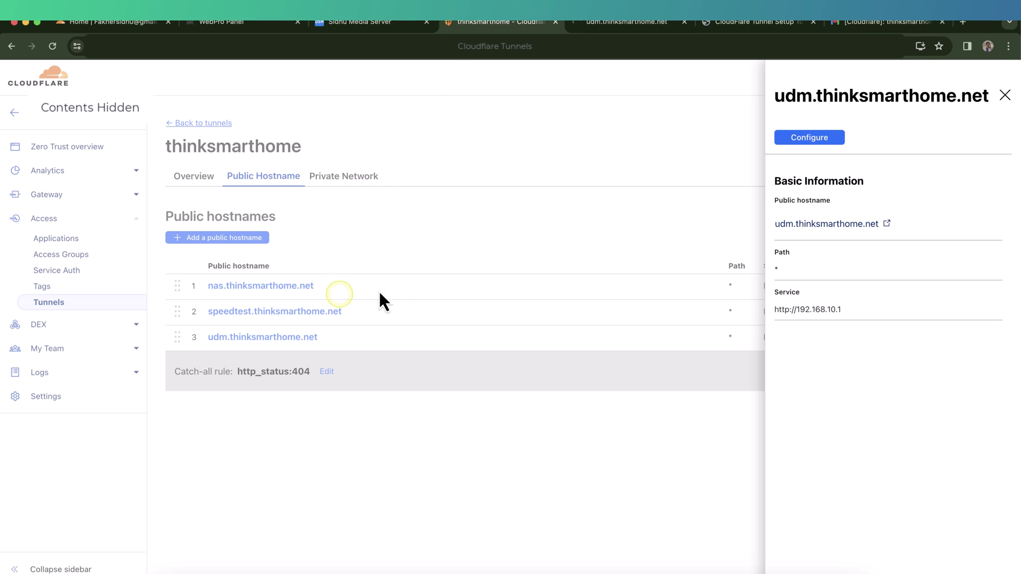
left_click(1005, 95)
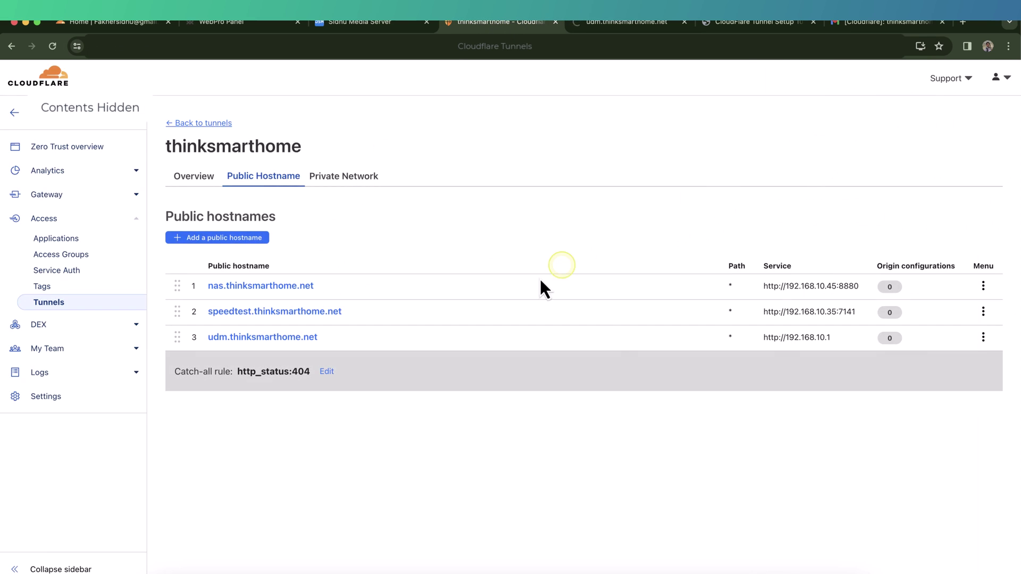
- Change the udm hostname's service type from HTTP to HTTPS and save it
left_click(264, 337)
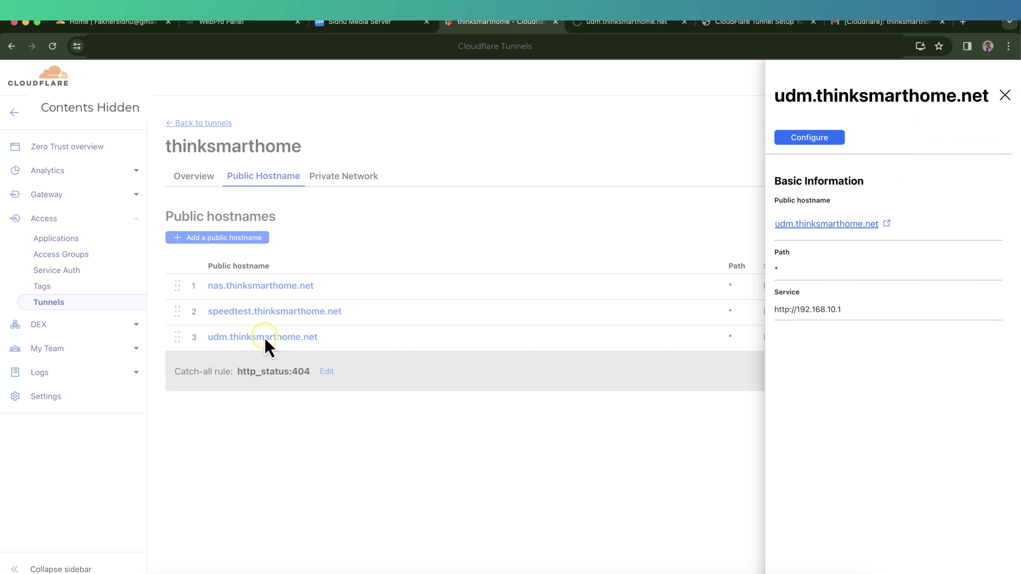
left_click(824, 143)
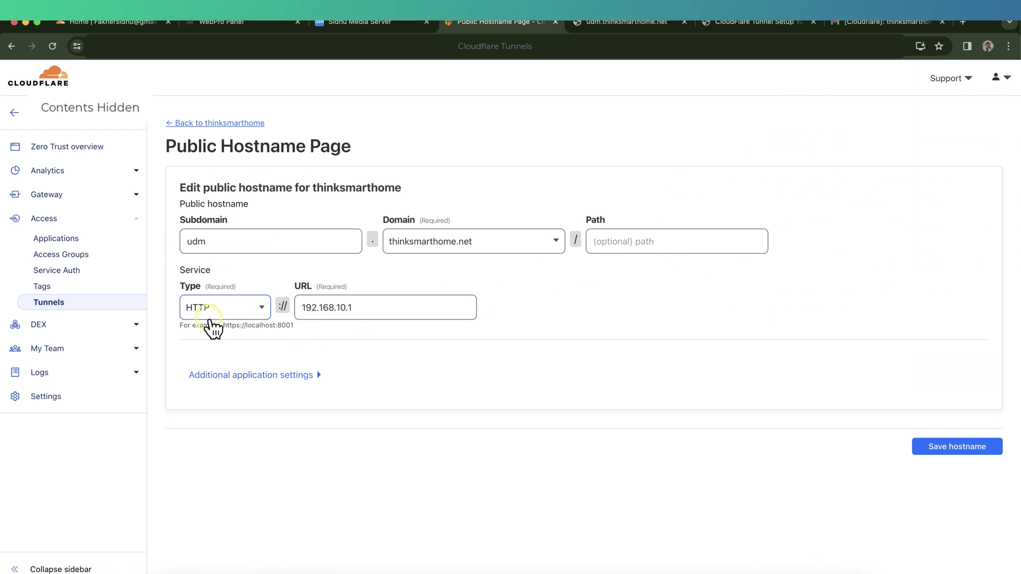
left_click(232, 313)
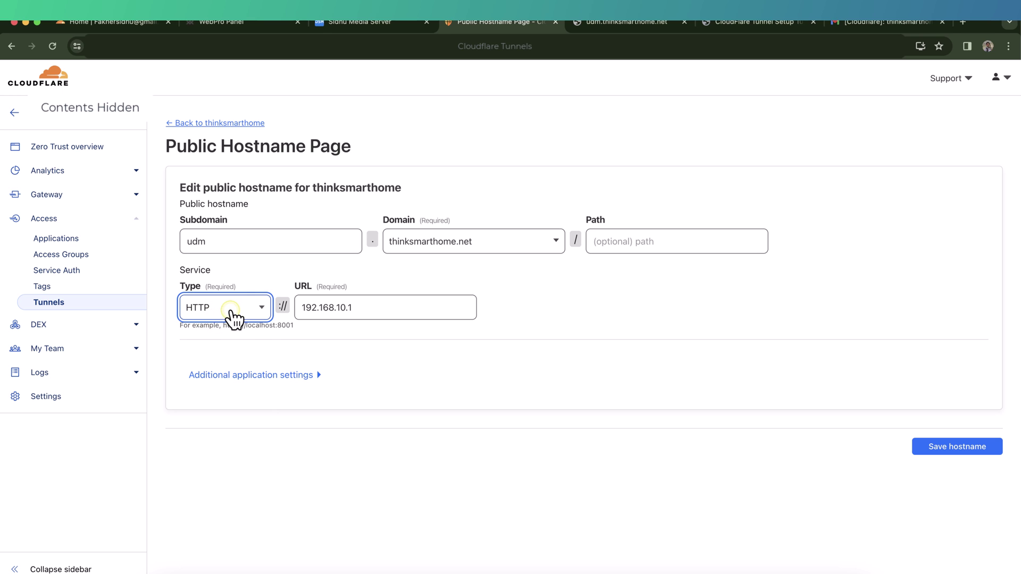
left_click(229, 358)
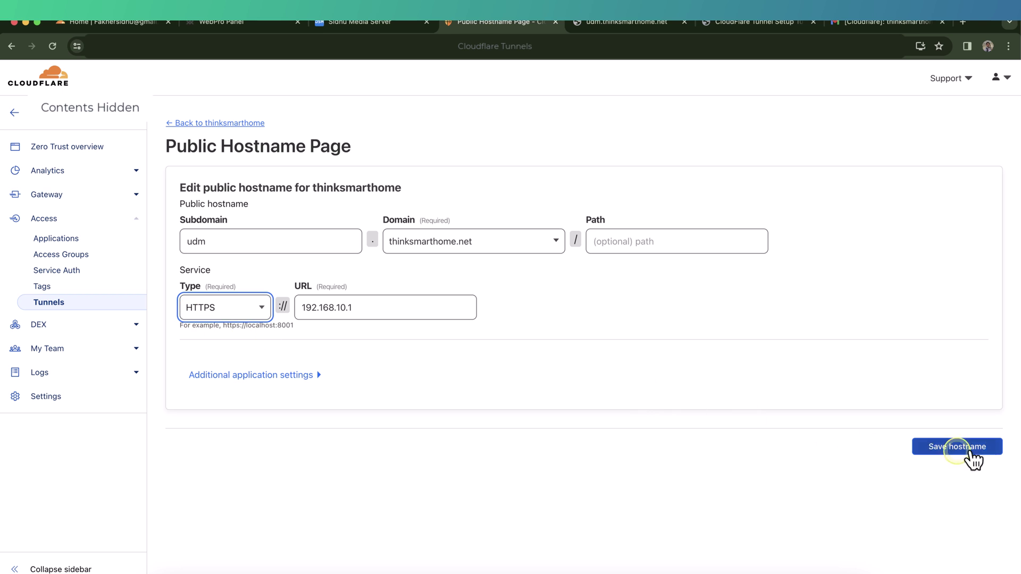
left_click(984, 450)
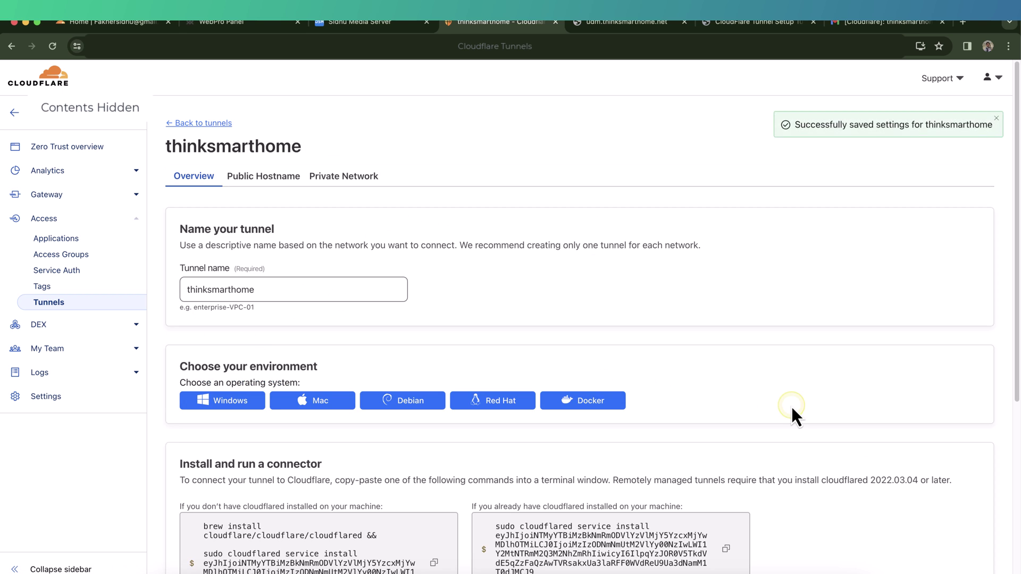
- Reopen udm.thinksmarthome.net in a fresh tab, now getting 502 Bad gateway, and return to Cloudflare
left_click(294, 186)
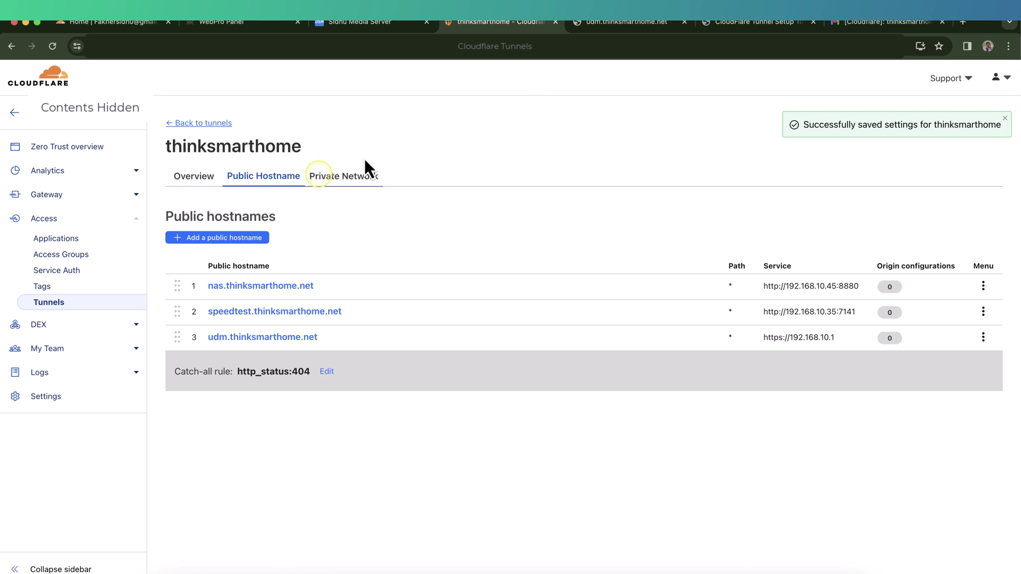
left_click(686, 22)
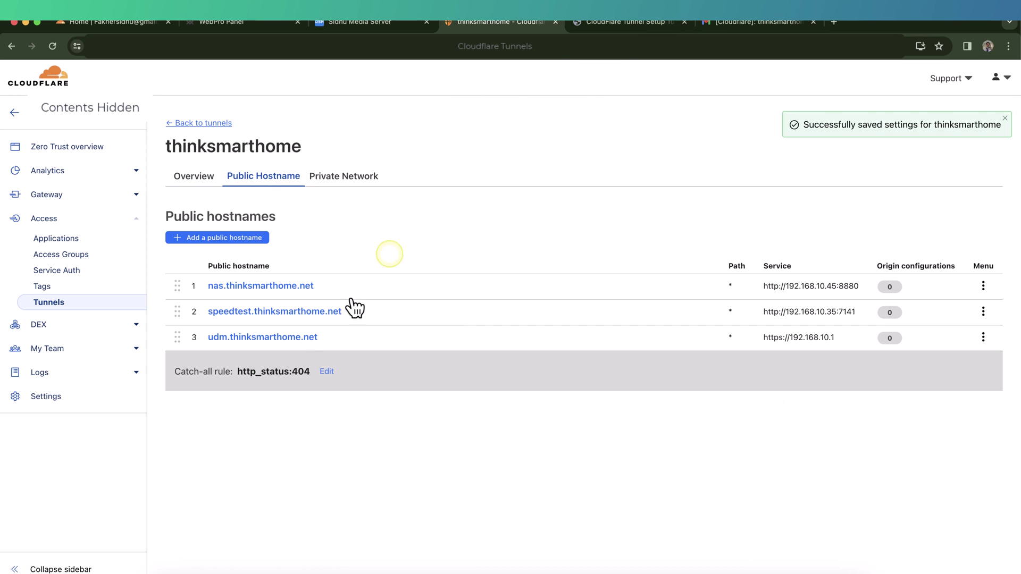
left_click(293, 342)
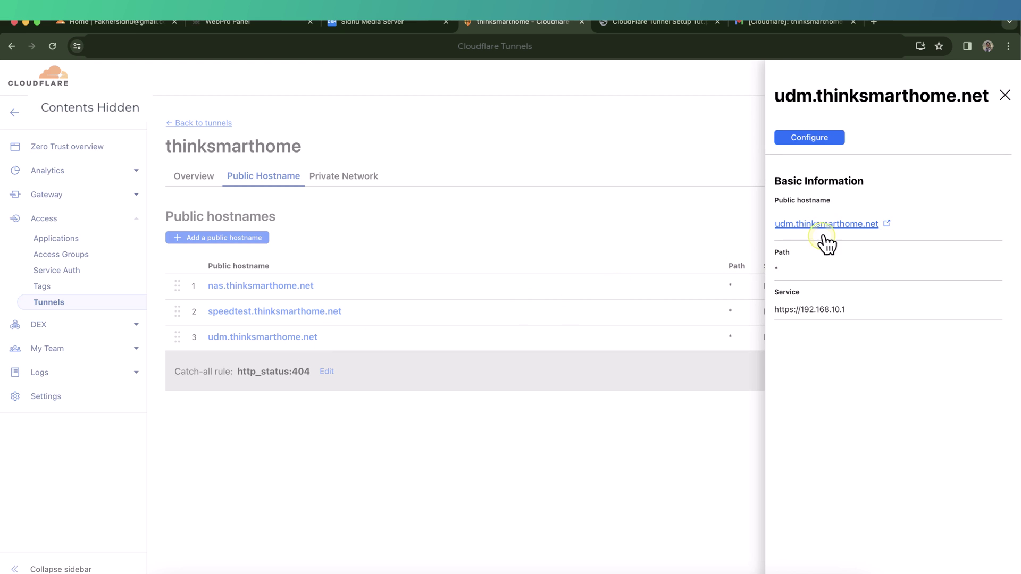
left_click(827, 225)
key("super+r")
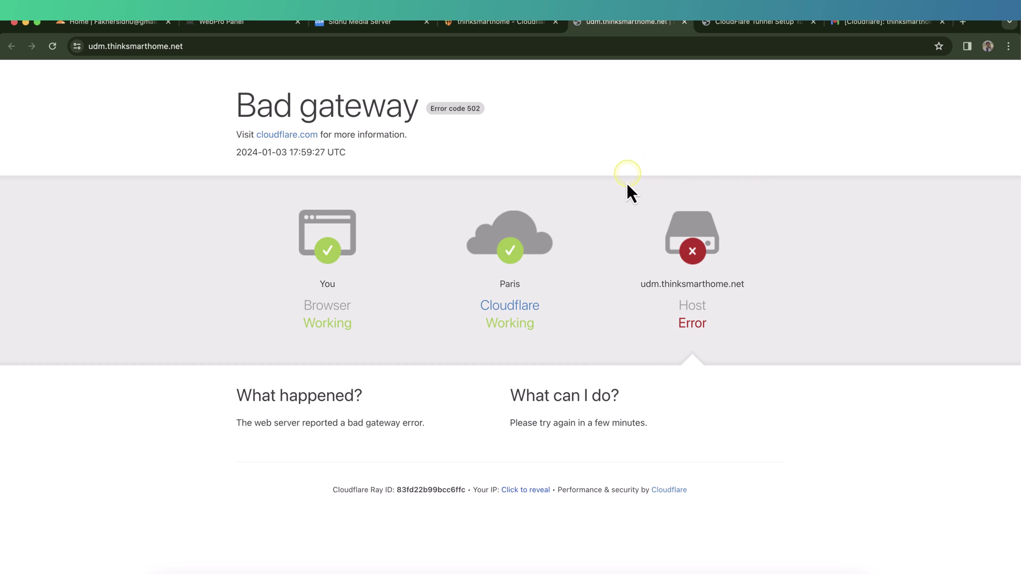
left_click(506, 25)
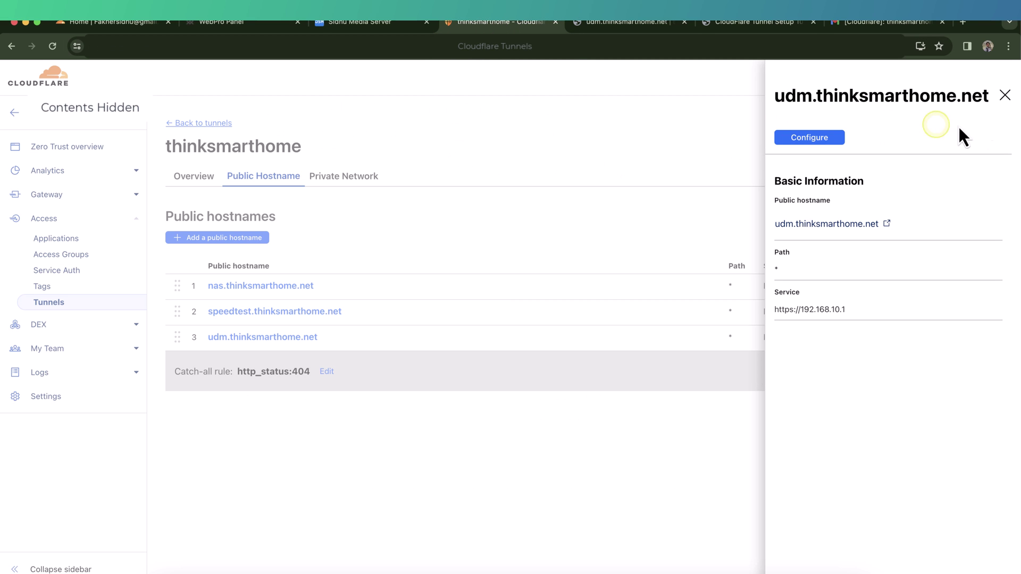
- Turn on No TLS Verify in the udm hostname's TLS settings and save it
left_click(837, 140)
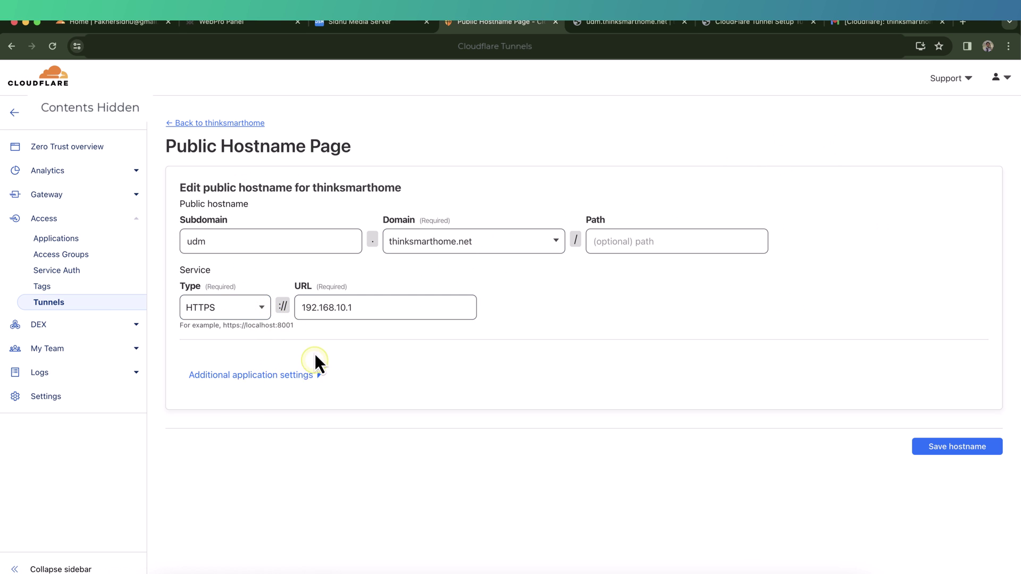
left_click(261, 375)
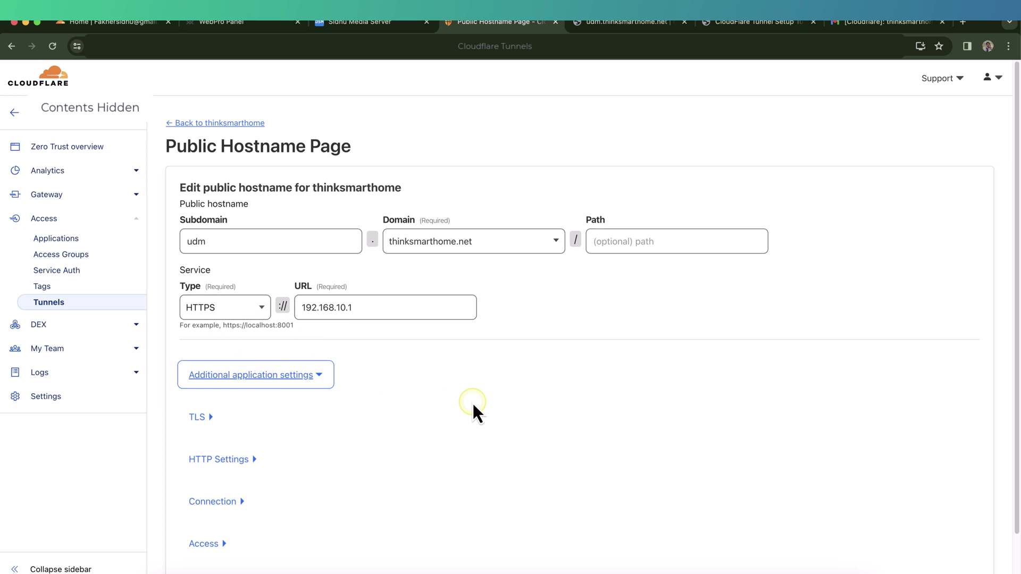
left_click(201, 419)
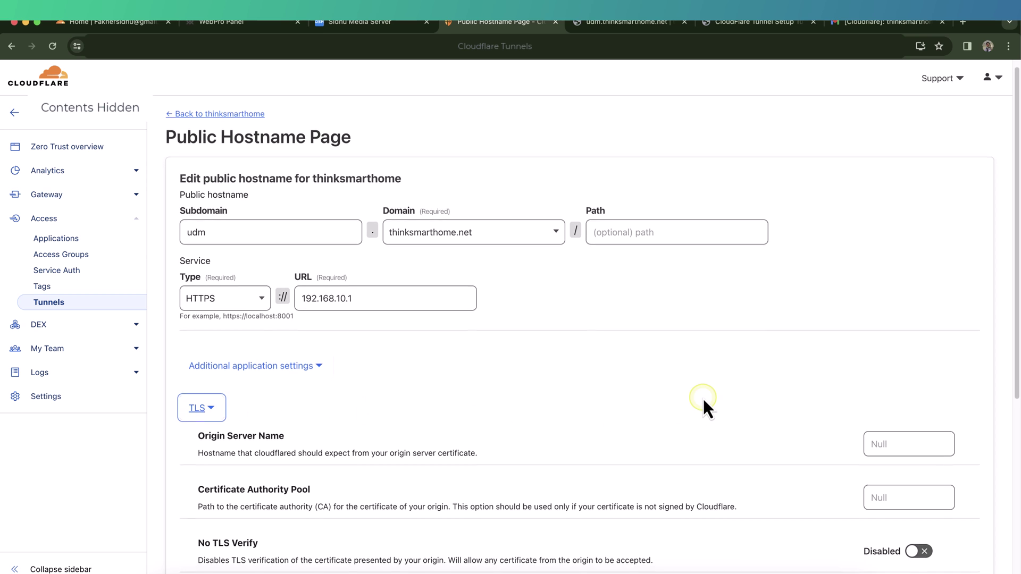
scroll(696, 407, "down", 1)
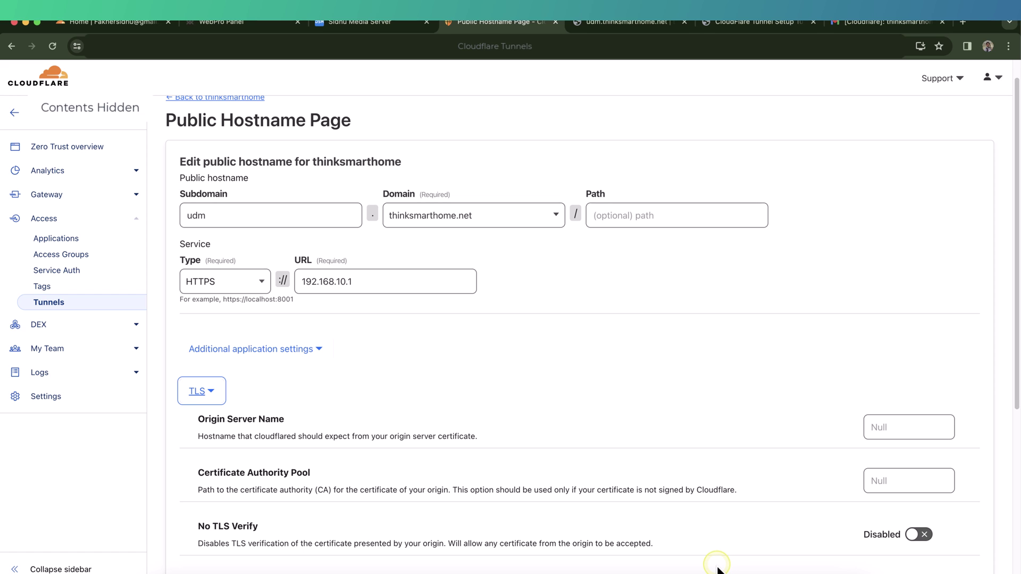
left_click(925, 537)
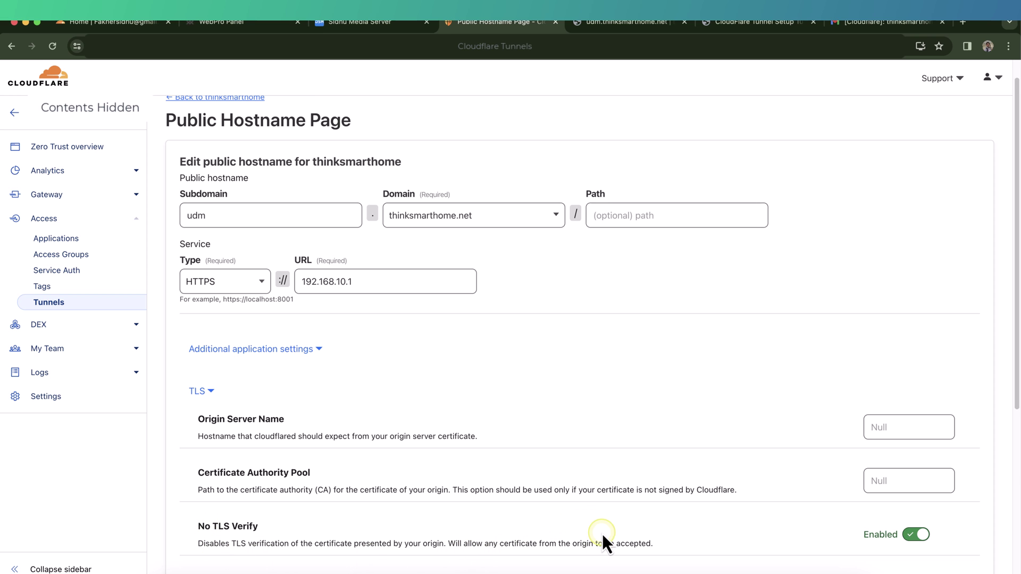
scroll(602, 534, "down", 5)
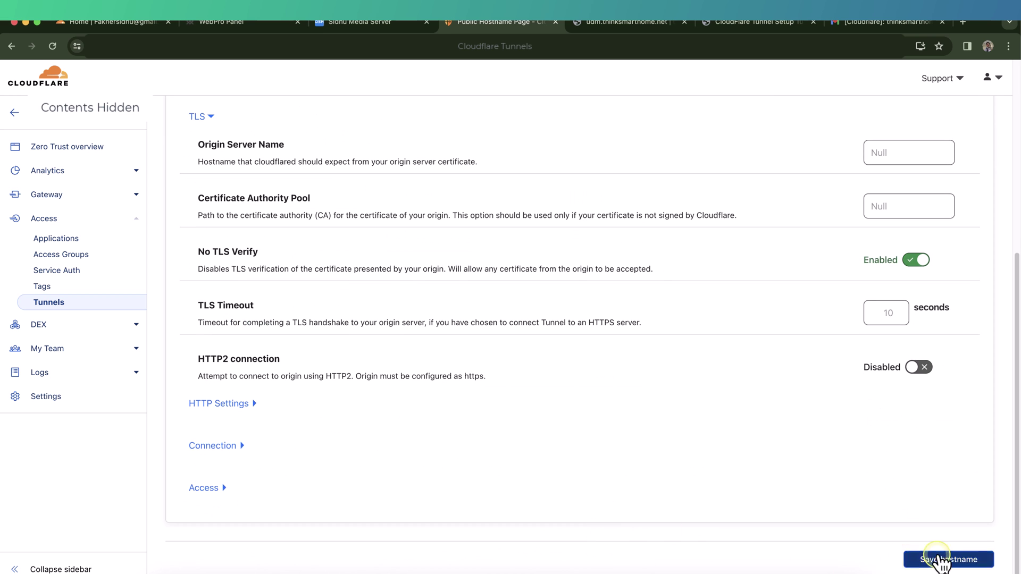
left_click(939, 559)
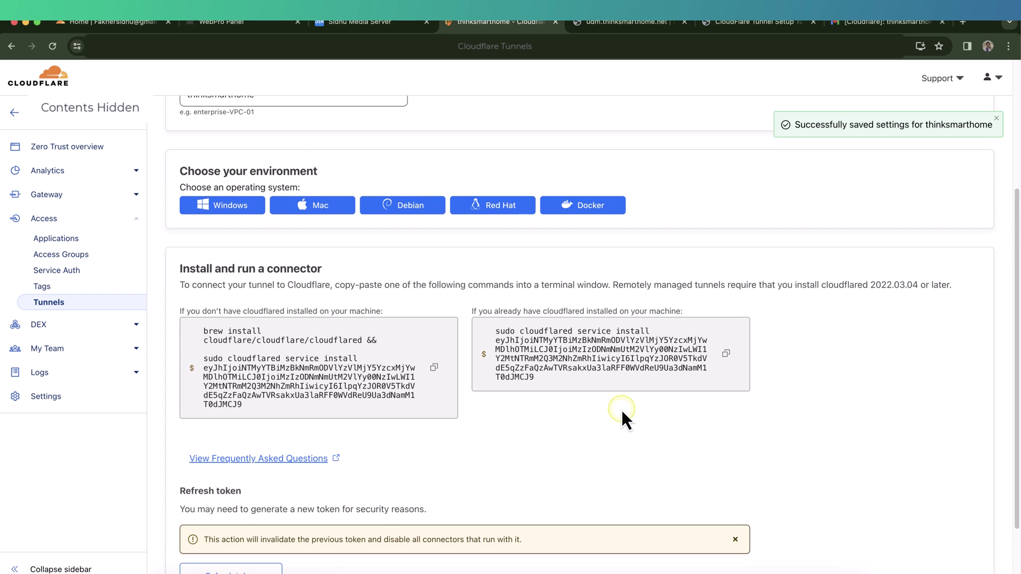
left_click(621, 410)
- Confirm udm.thinksmarthome.net loads the UniFi OS sign-in page, then close it and the udm details panel
left_click(282, 137)
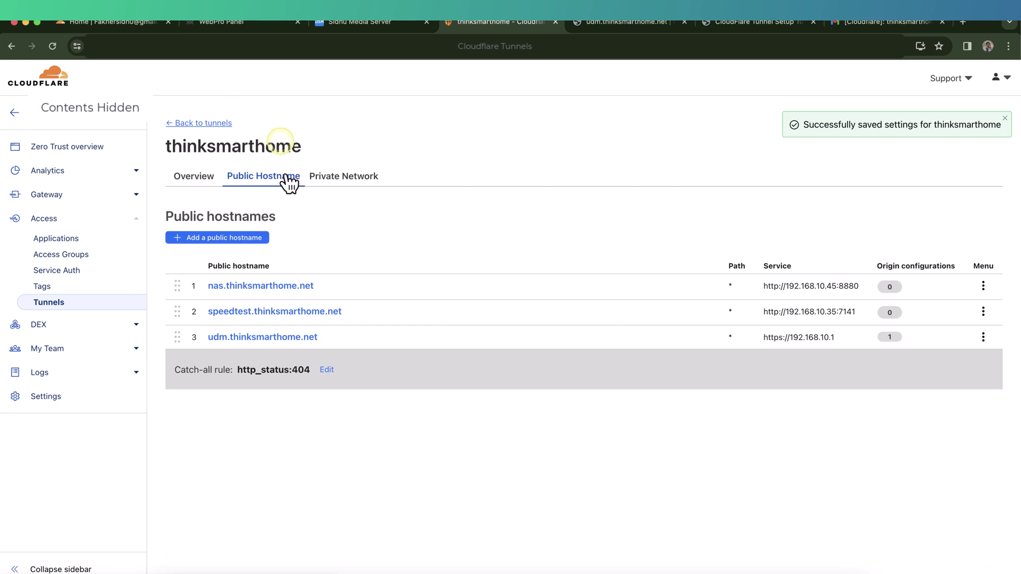
left_click(299, 338)
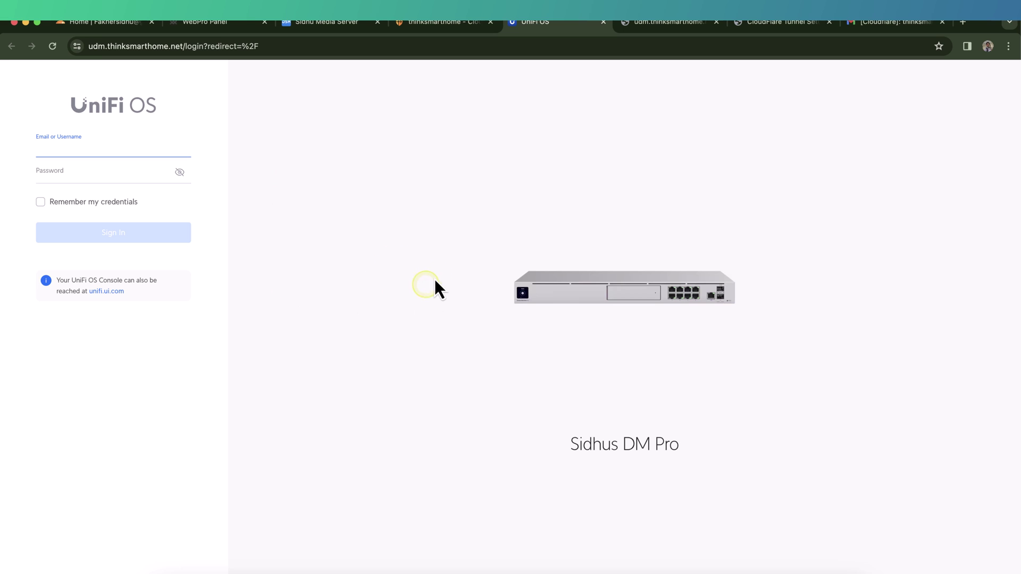
left_click(604, 22)
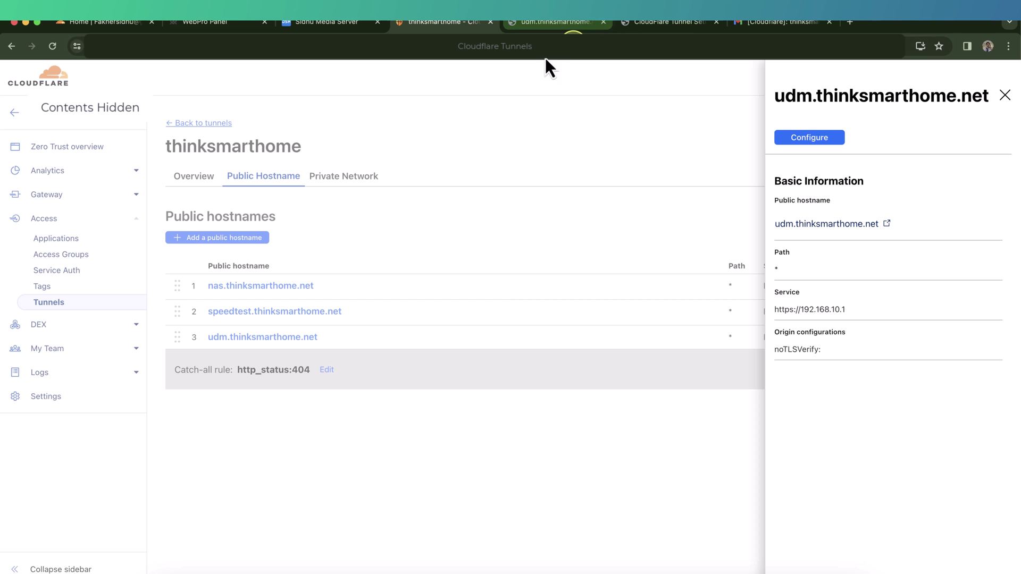
left_click(483, 226)
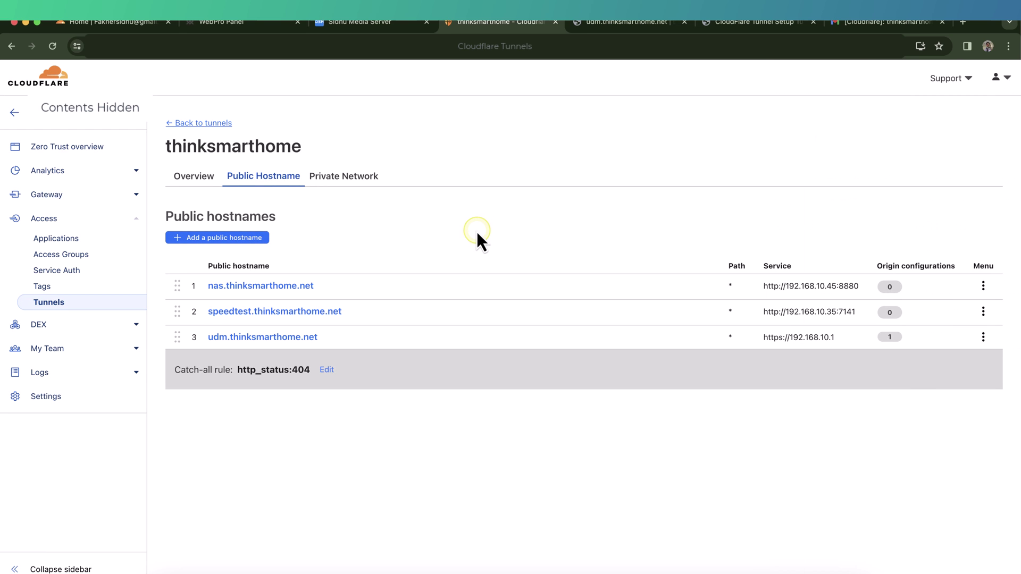